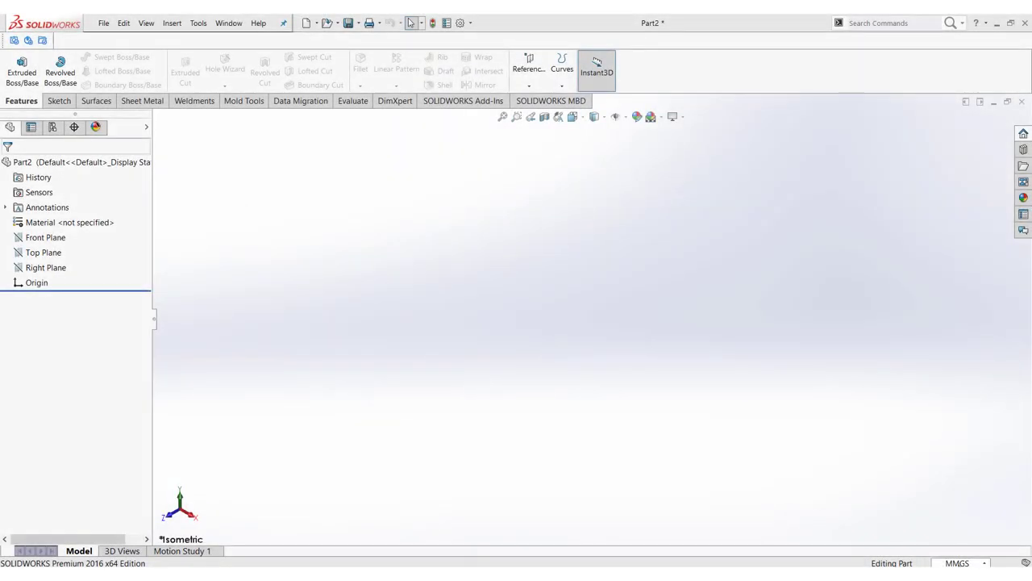
Step: Keep MMGS units, start Sketch2 on the Front Plane, and check the swing-arm drawing
left_click(959, 562)
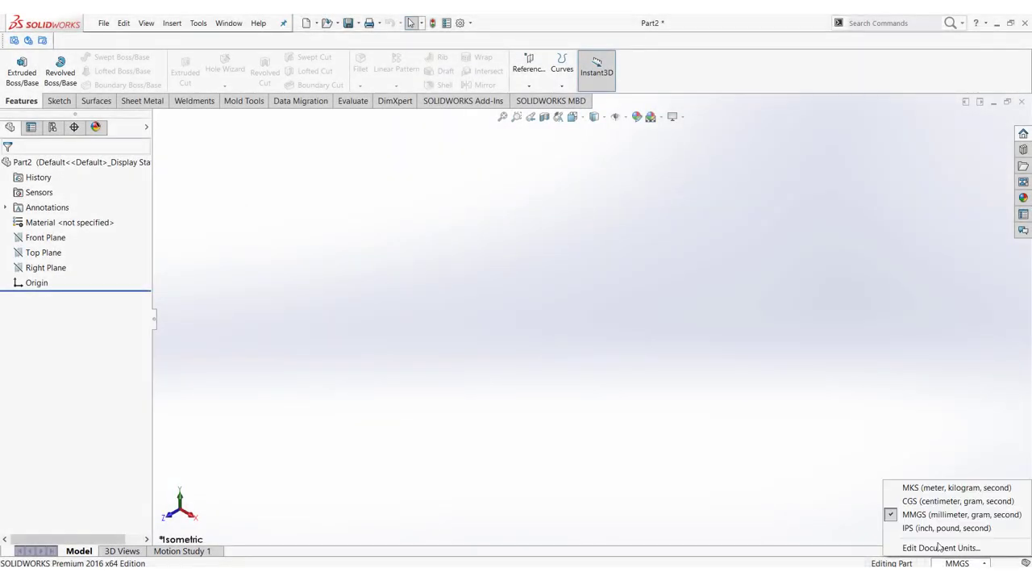
left_click(939, 516)
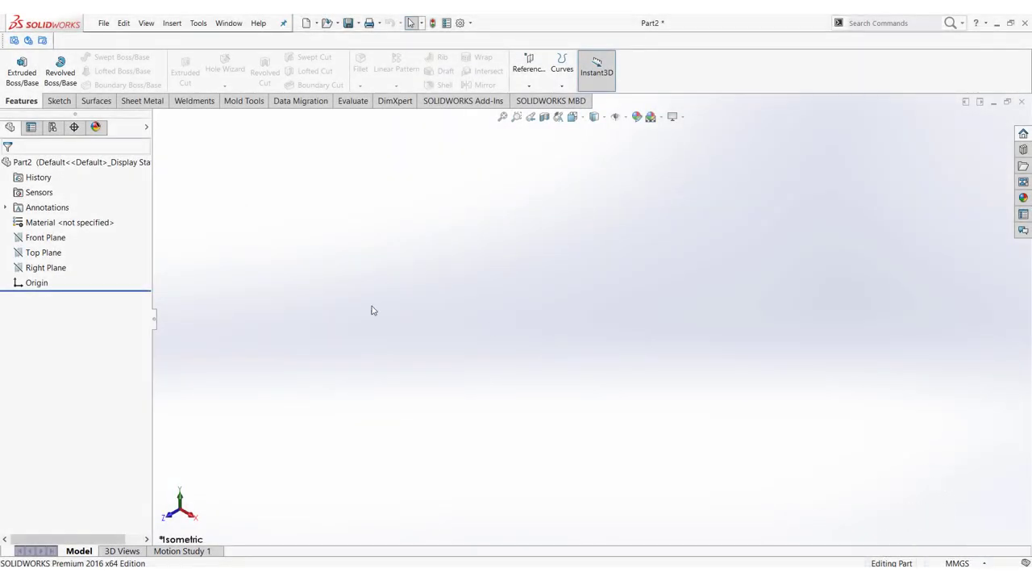
left_click(59, 236)
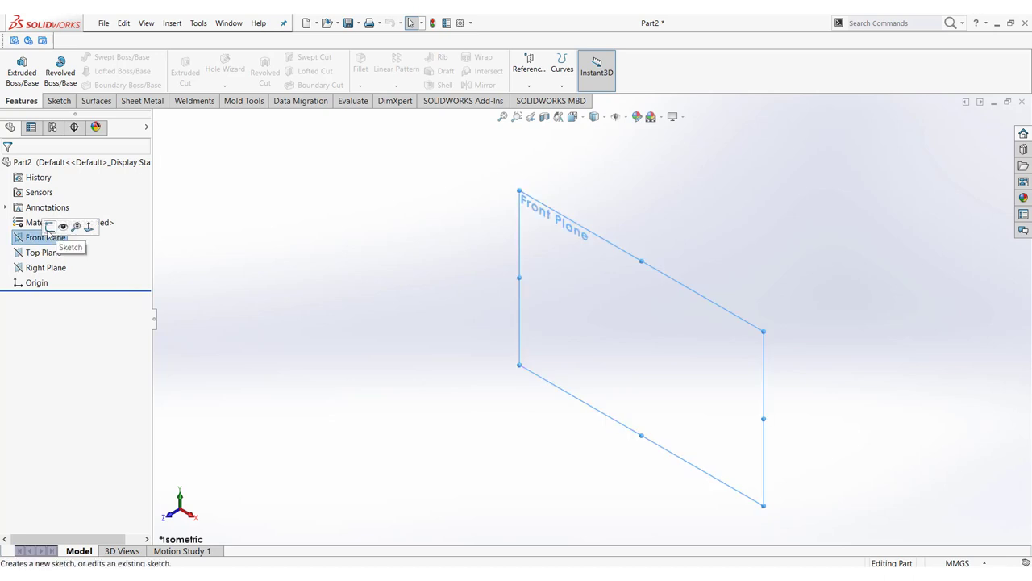
left_click(50, 228)
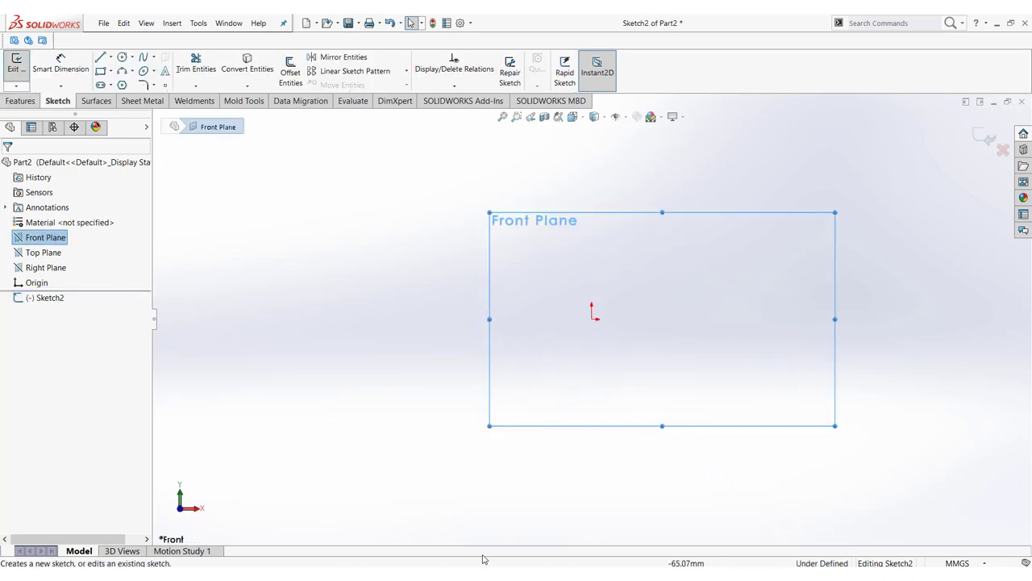
key("alt+Tab")
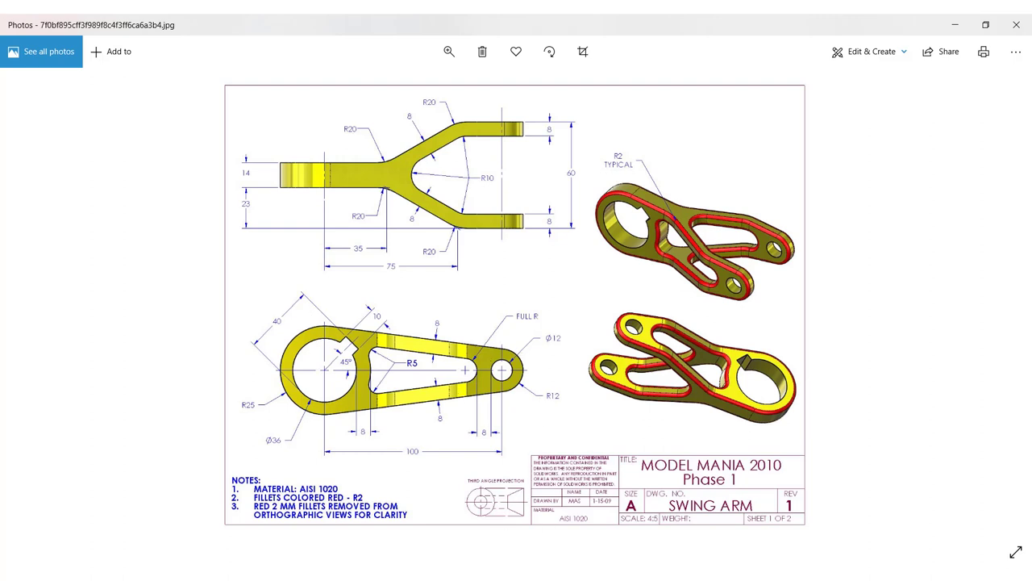
key("alt+Tab")
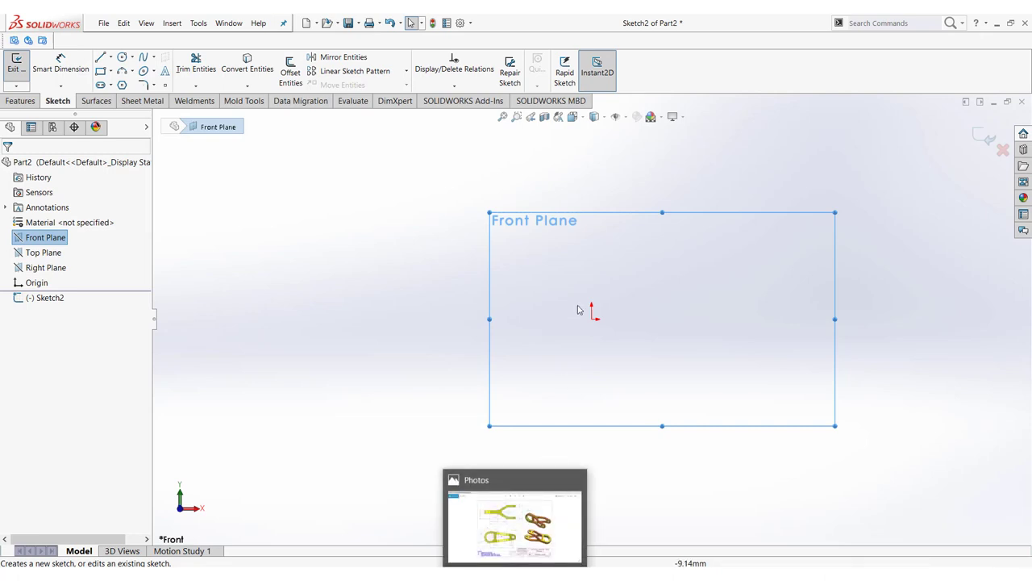
Step: Draw a circle on the origin and a horizontal centerline running right from its centre
left_click(122, 57)
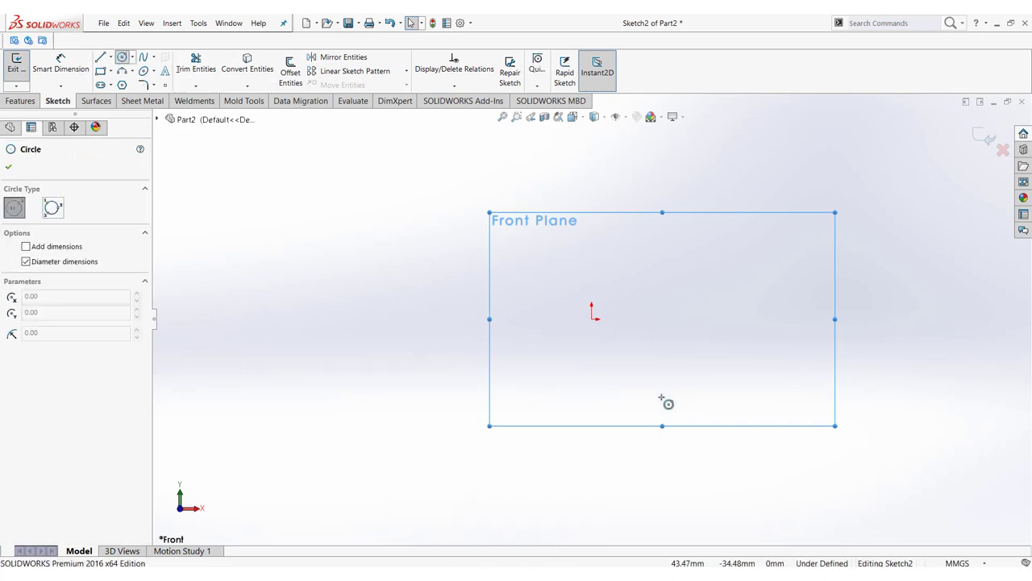
left_click(593, 317)
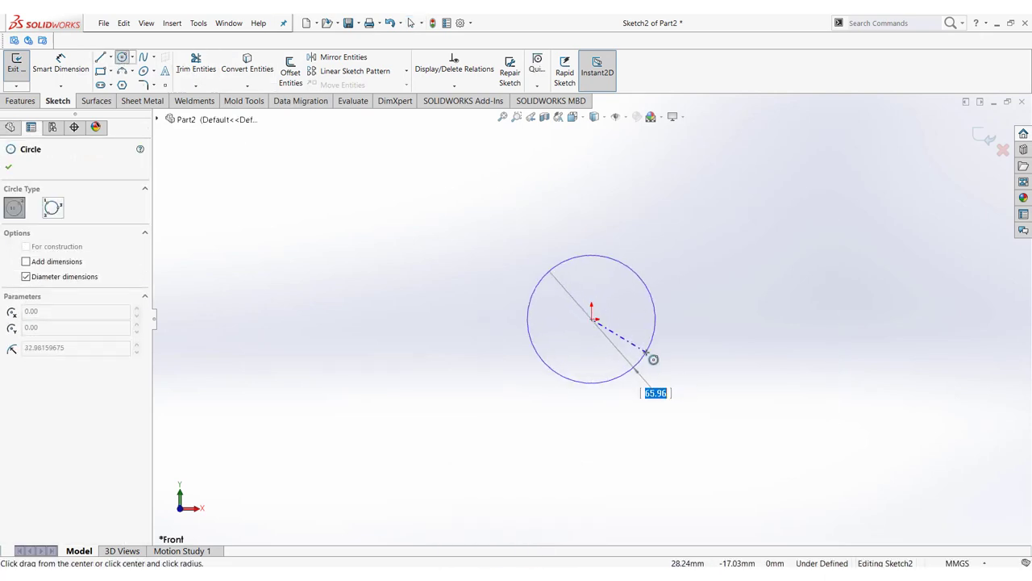
left_click(653, 359)
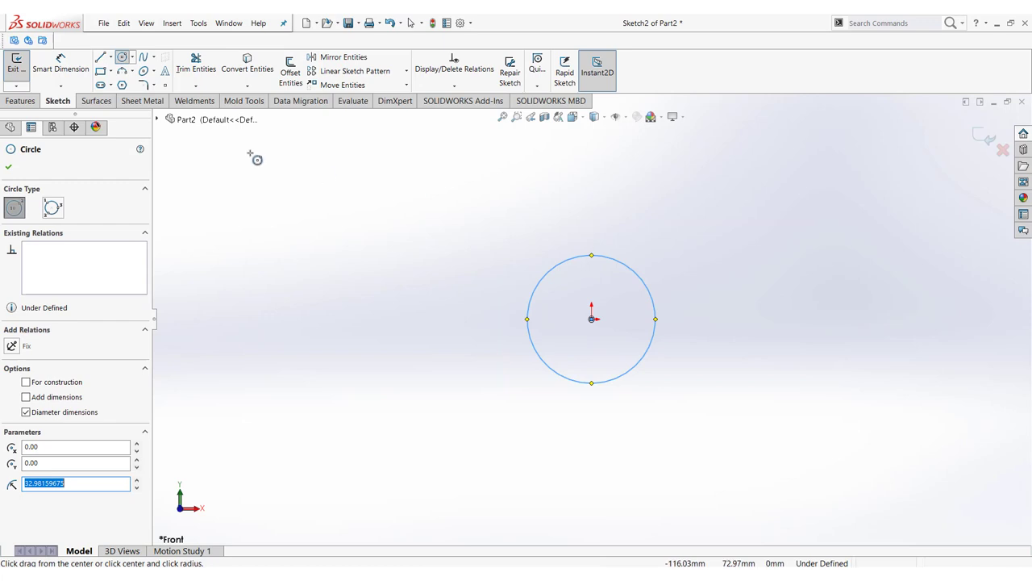
left_click(111, 58)
left_click(113, 84)
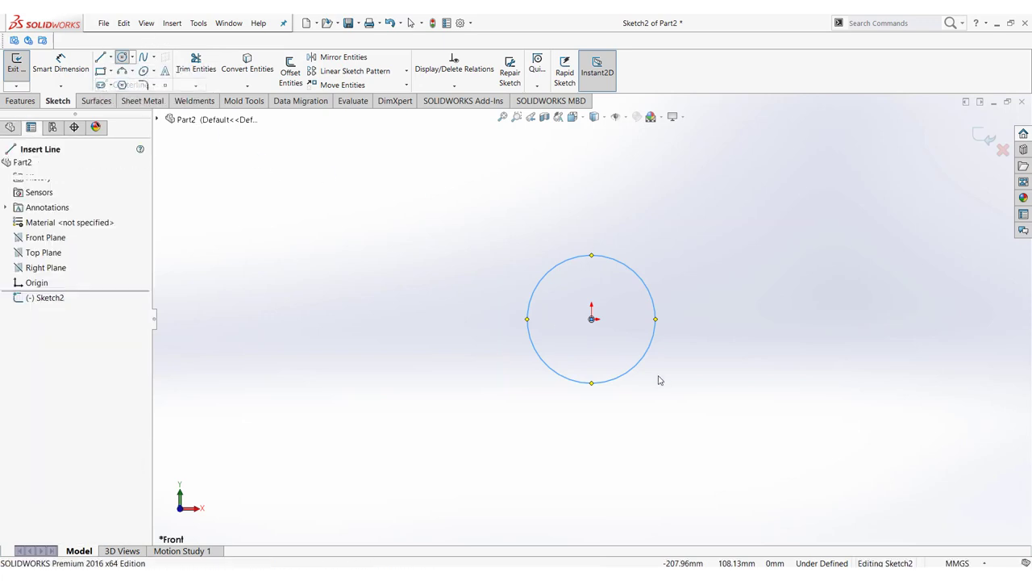
left_click(592, 319)
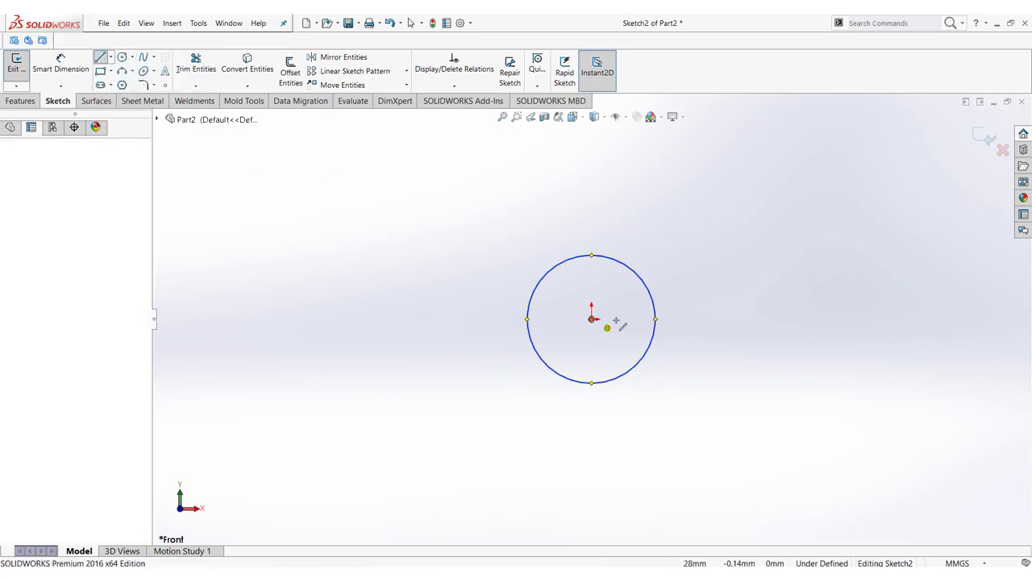
left_click(889, 320)
right_click(919, 327)
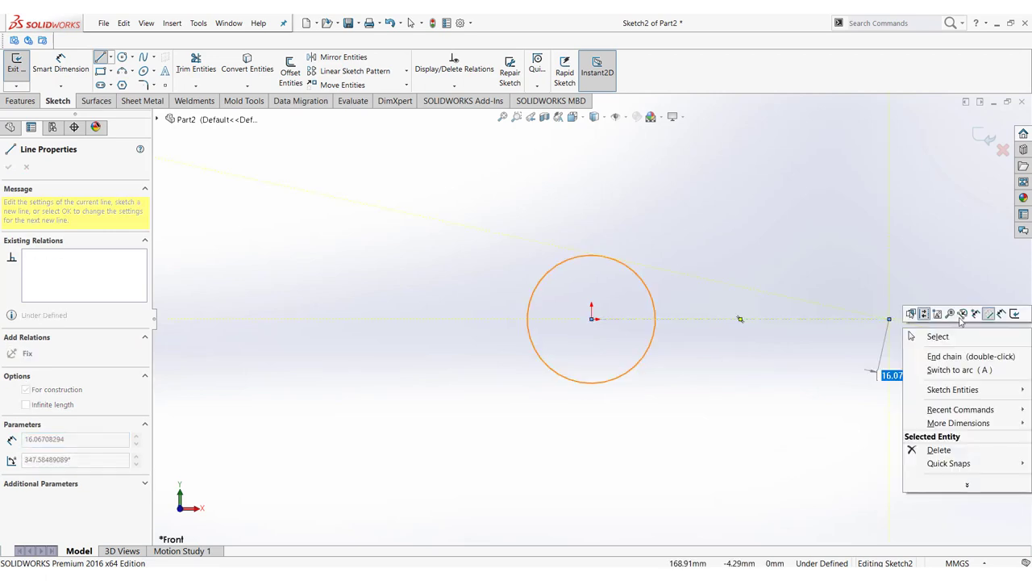
Step: Dimension the centerline length to 100 mm
left_click(1002, 314)
left_click(766, 322)
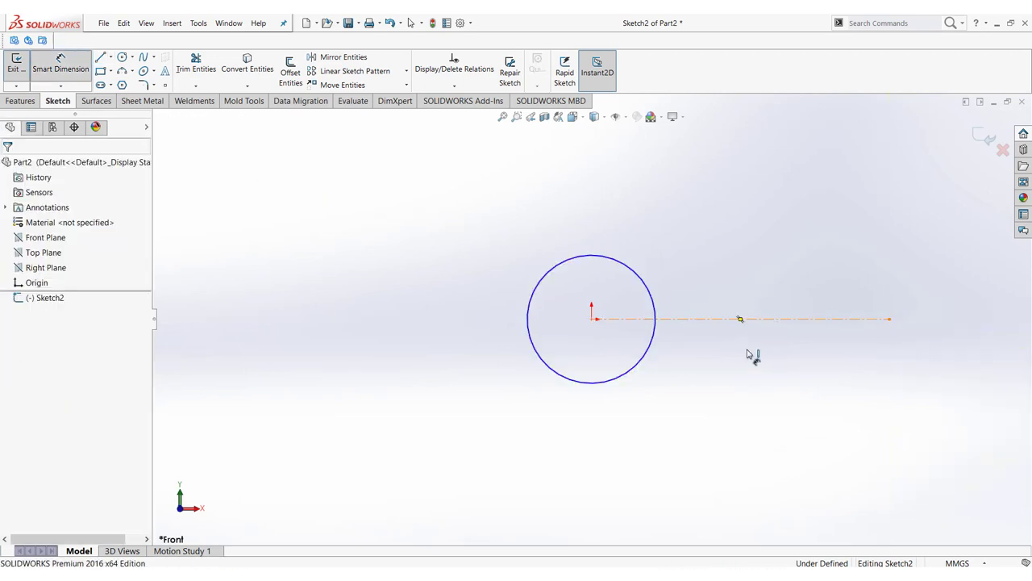
left_click(733, 413)
type("100")
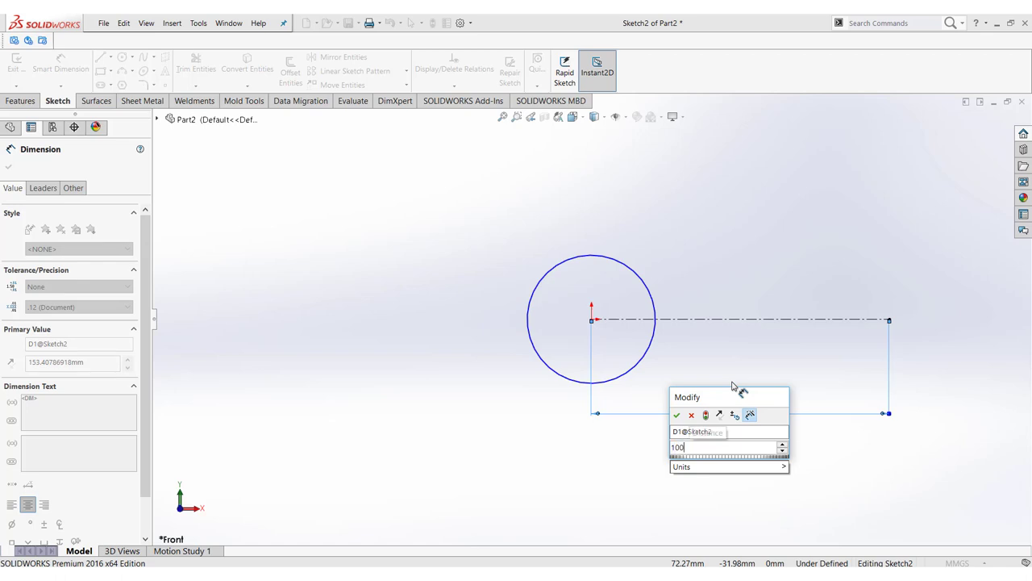
key("Return")
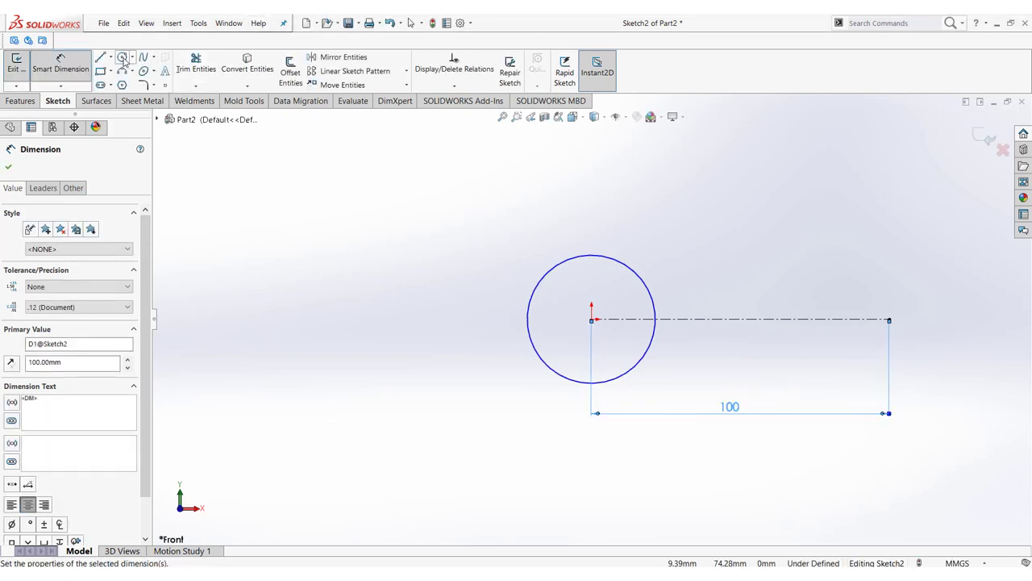
Step: Draw a smaller circle at the centerline's right end and compare with the reference drawing
left_click(122, 58)
left_click(889, 319)
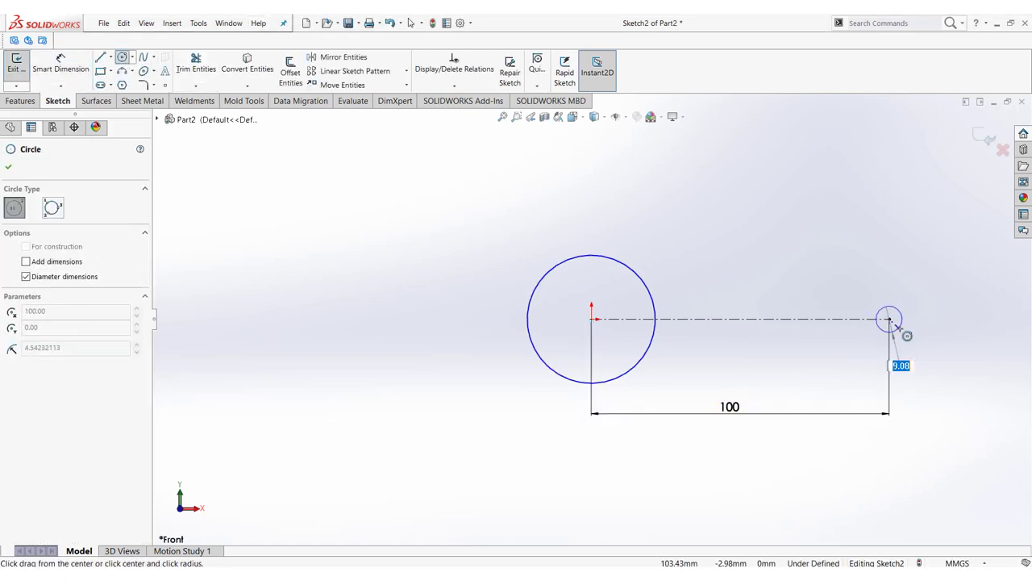
left_click(903, 334)
right_click(900, 295)
left_click(928, 300)
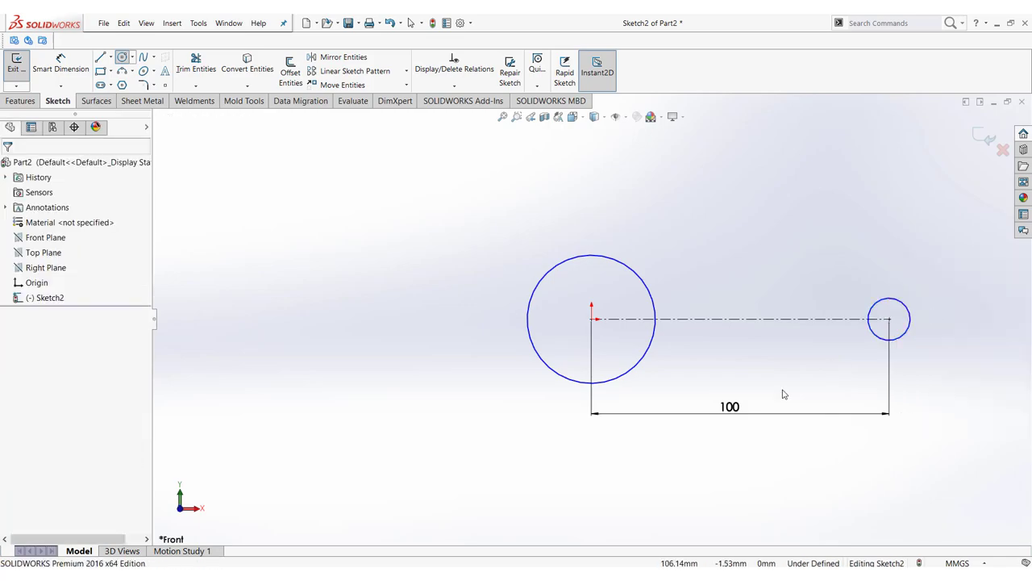
key("alt+Tab")
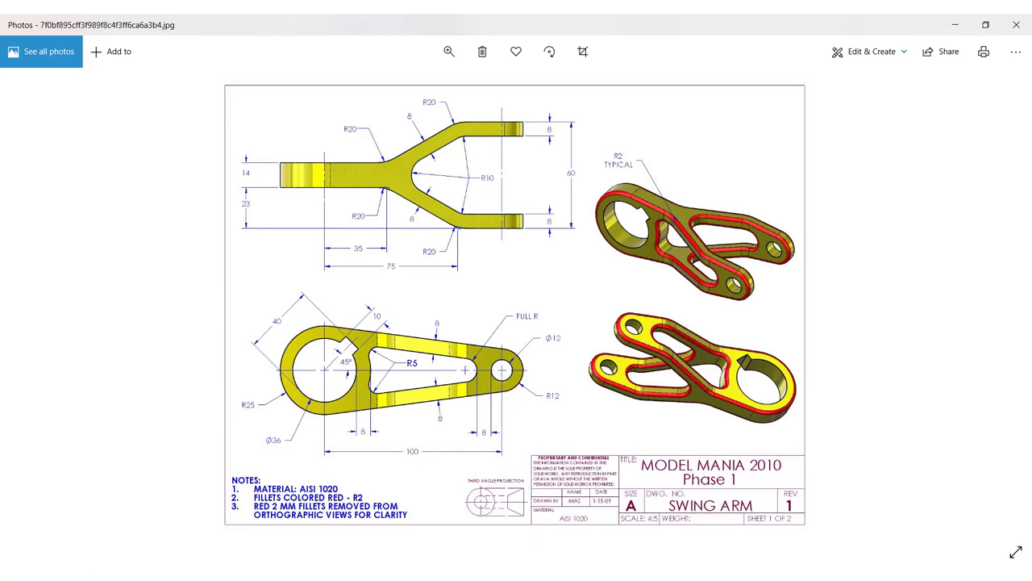
key("alt+Tab")
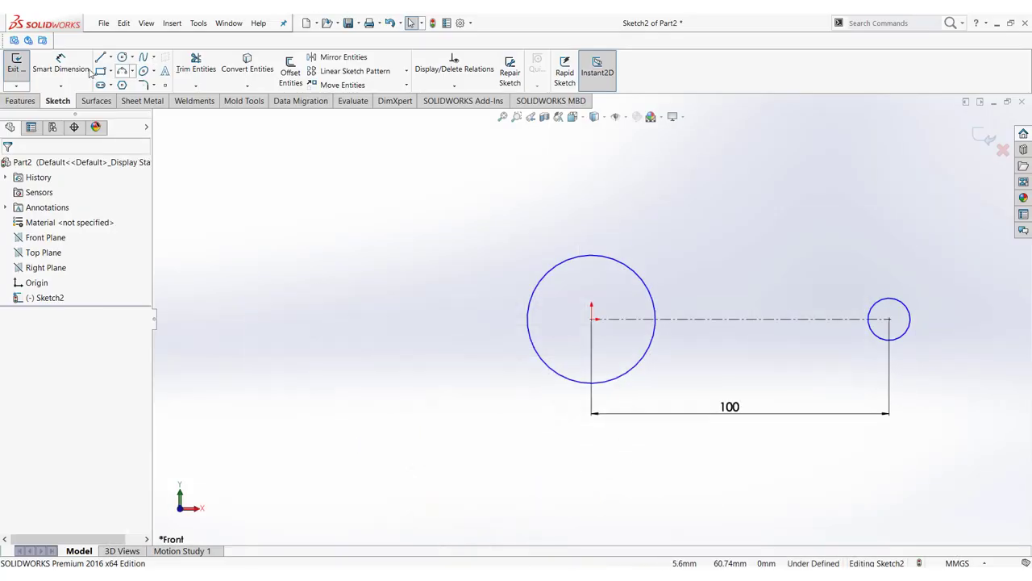
Step: Dimension the origin circle Ø50 and the far circle Ø24, then pan the view left
left_click(87, 71)
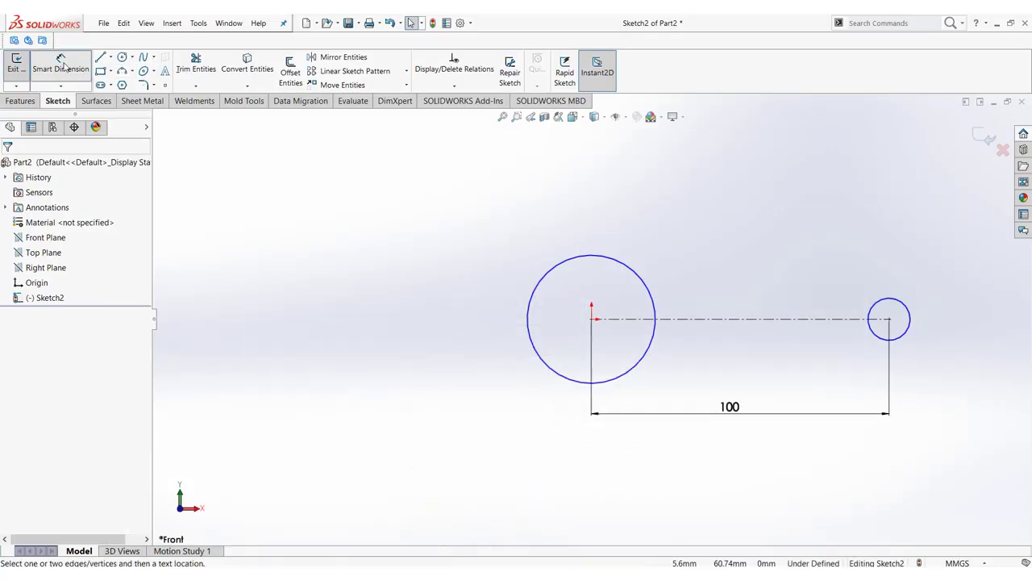
left_click(540, 277)
left_click(415, 318)
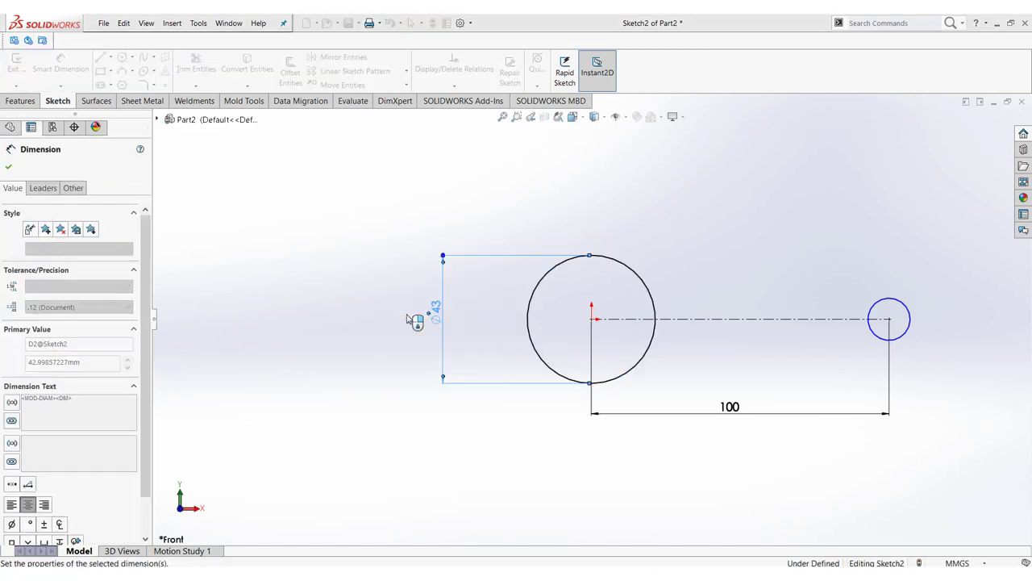
type("50")
key("Return")
left_click(911, 313)
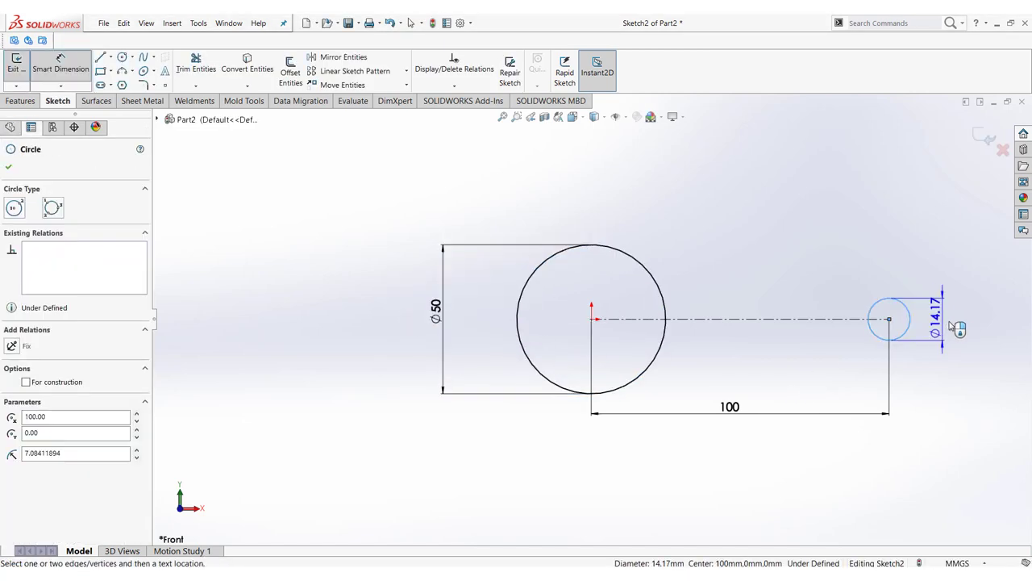
left_click(954, 324)
type("24")
key("Return")
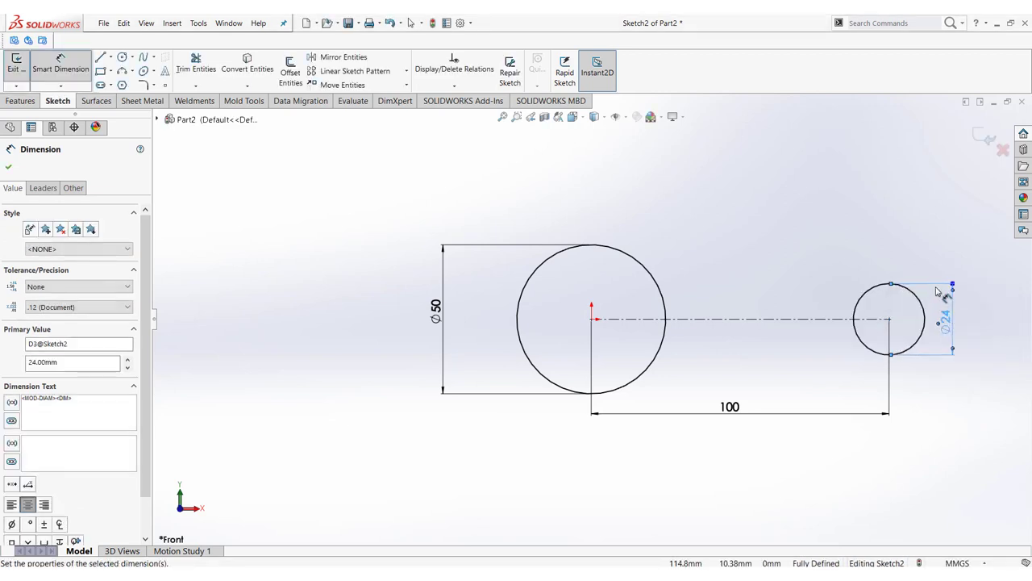
right_click(847, 246)
left_click(875, 275)
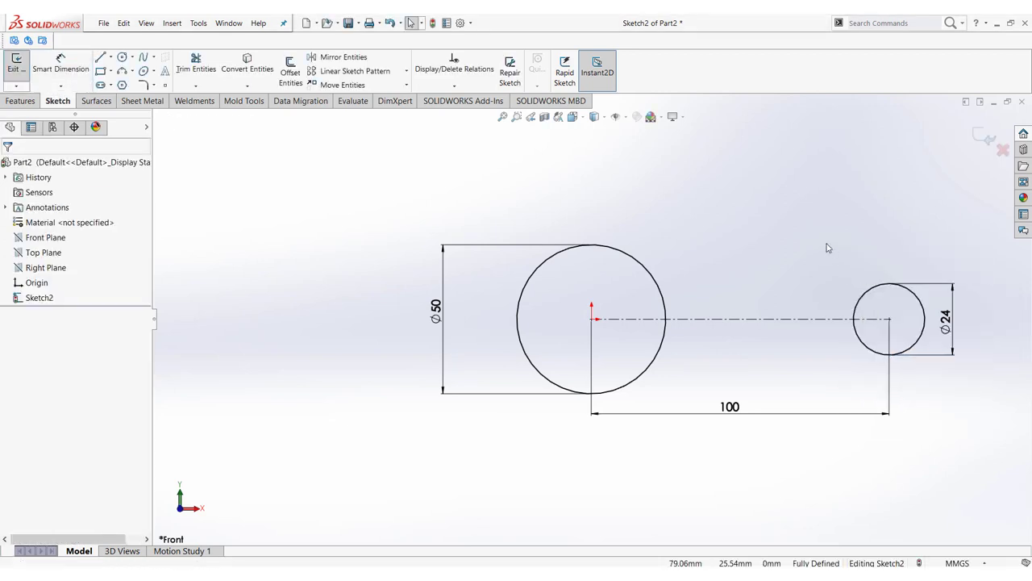
middle_click_drag(810, 241, 669, 255, "ctrl")
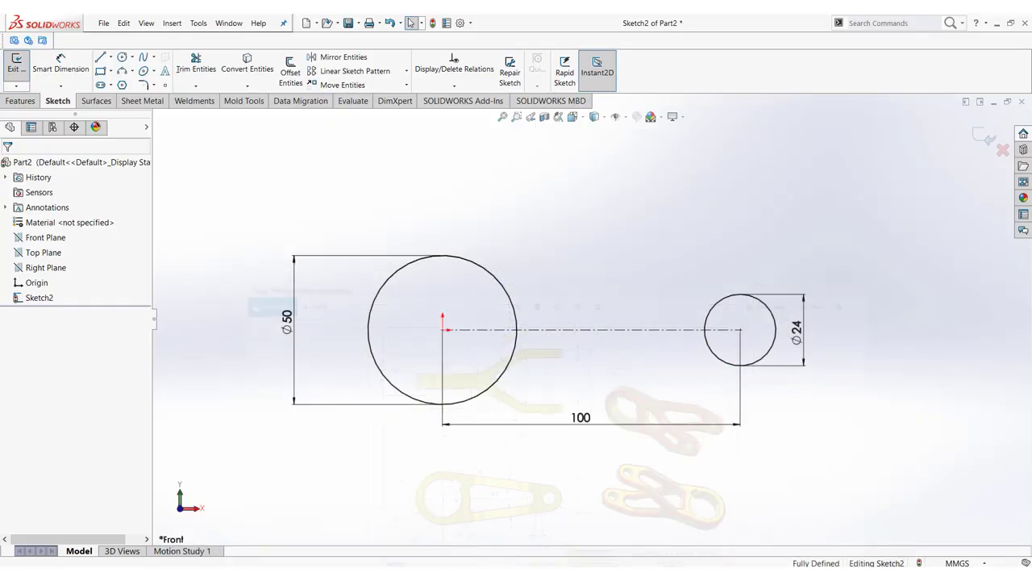
Step: Draw an upper and a lower tapered line spanning both circles
left_click(101, 57)
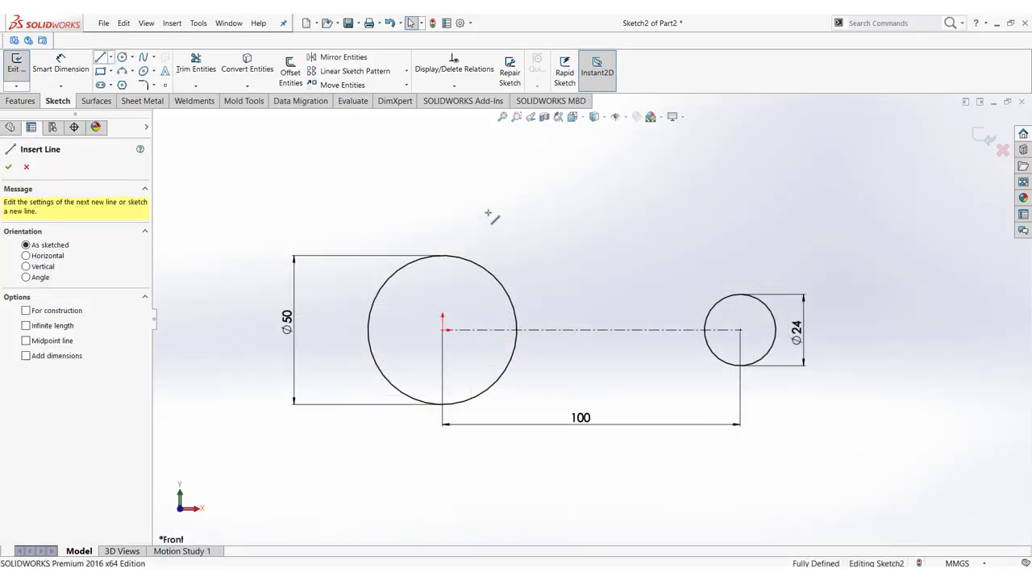
left_click(402, 211)
left_click(794, 268)
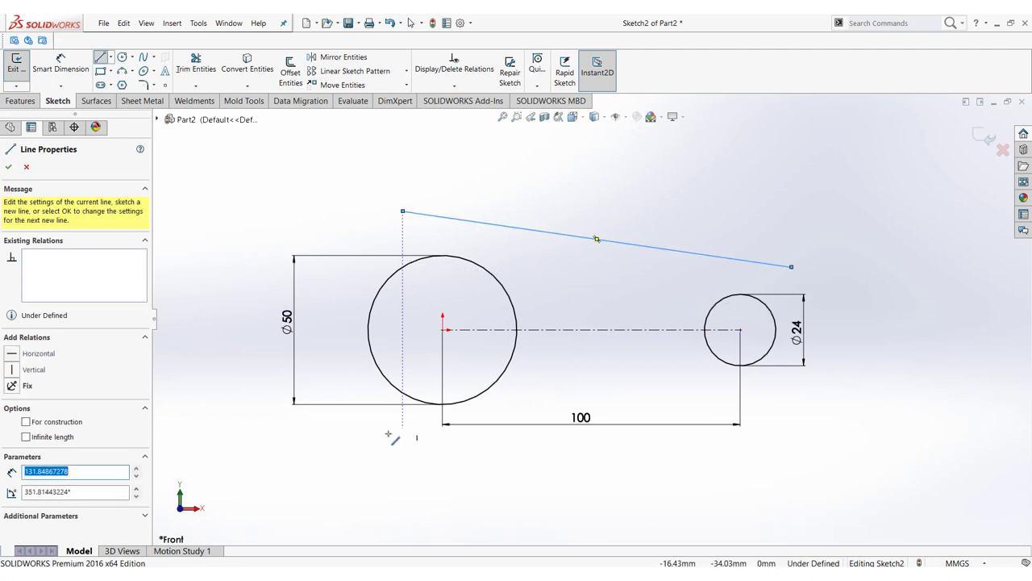
left_click_drag(388, 432, 792, 392)
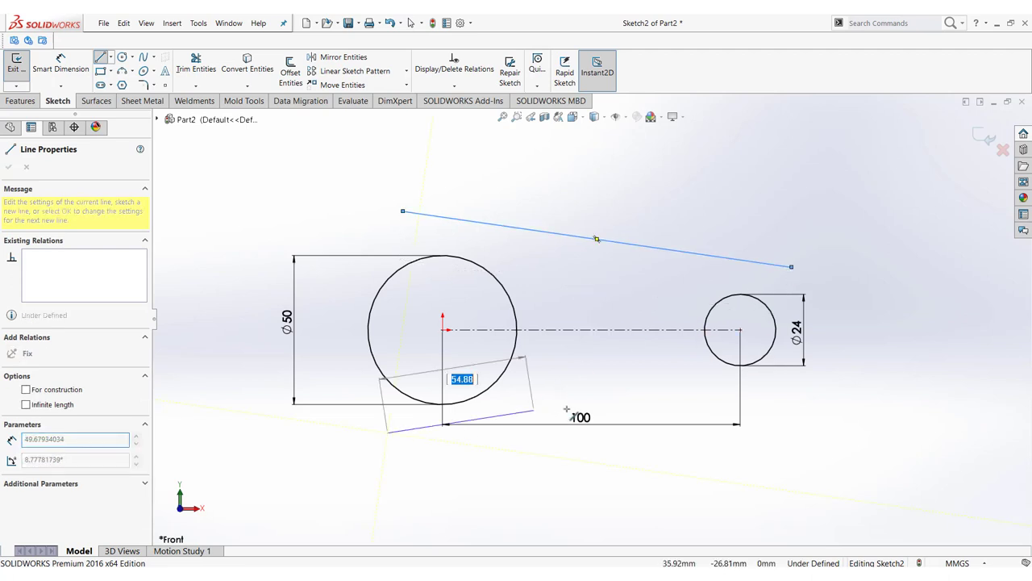
right_click(851, 387)
left_click(886, 393)
scroll(436, 242, "down", 2)
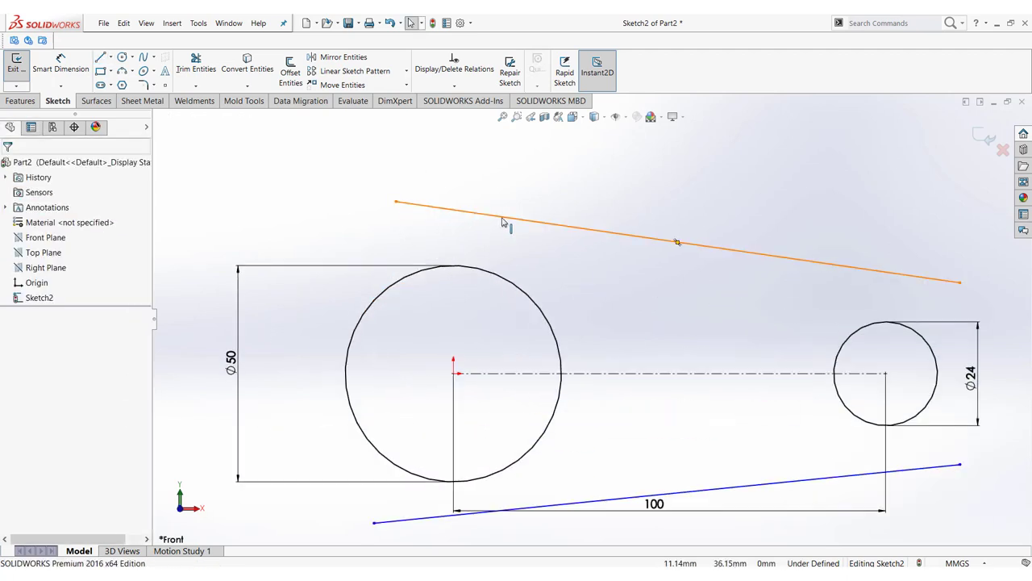
Step: Make the upper and lower lines tangent to the Ø50 circle
left_click(502, 221)
left_click(475, 275, "ctrl")
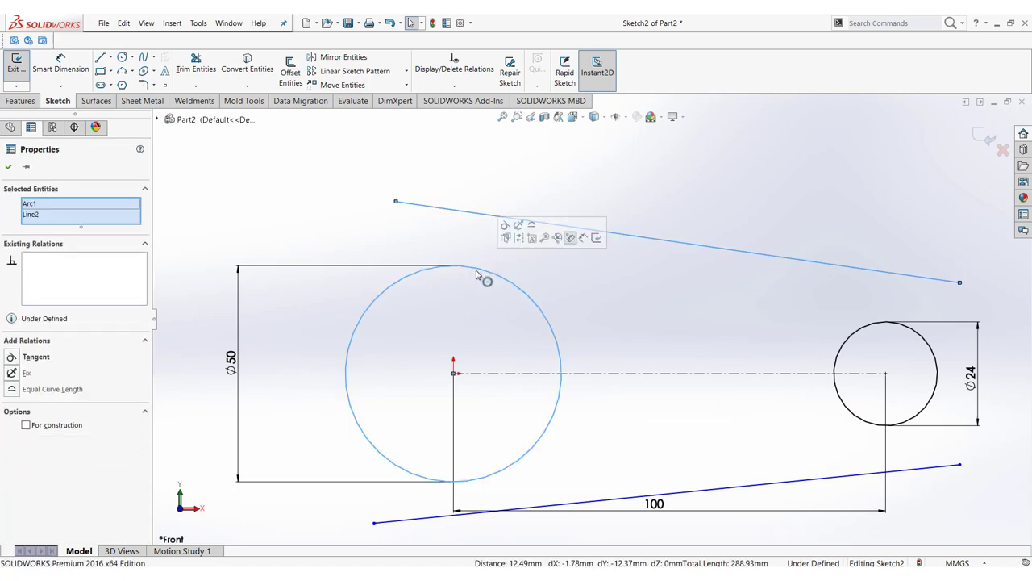
left_click(507, 233)
scroll(512, 372, "up", 2)
scroll(532, 395, "down", 2)
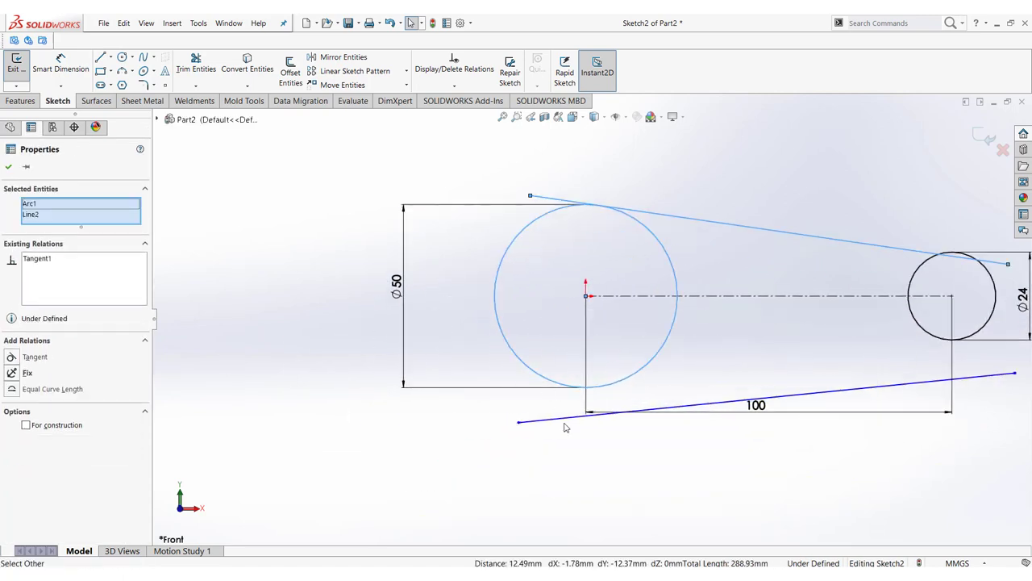
left_click(594, 475)
left_click(569, 417)
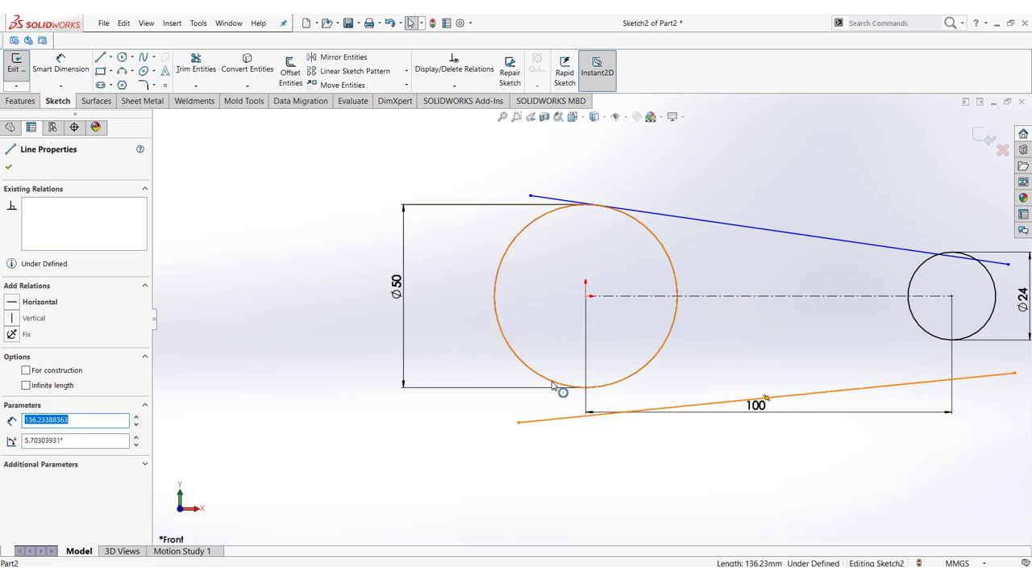
left_click(553, 386, "ctrl")
left_click(591, 345)
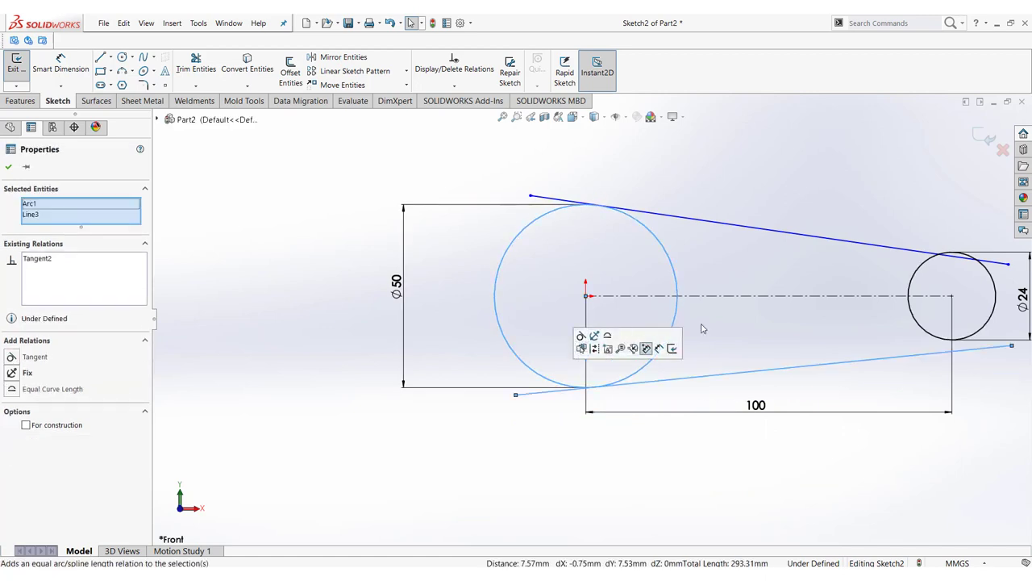
scroll(861, 332, "up", 2)
scroll(861, 332, "down", 2)
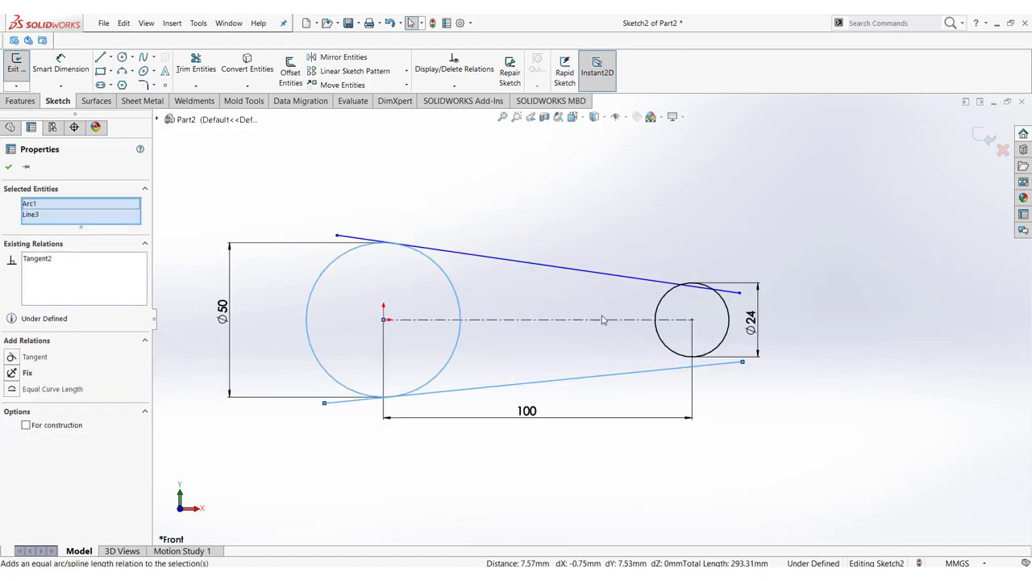
Step: Make the upper and lower lines tangent to the Ø24 circle and fit the sketch
left_click(698, 293)
left_click(676, 292)
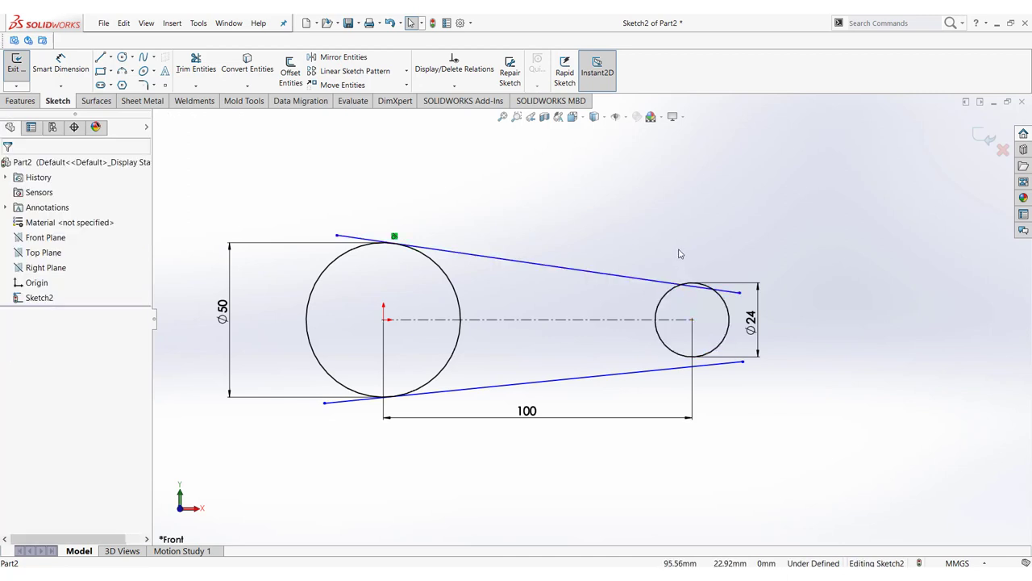
left_click(671, 283)
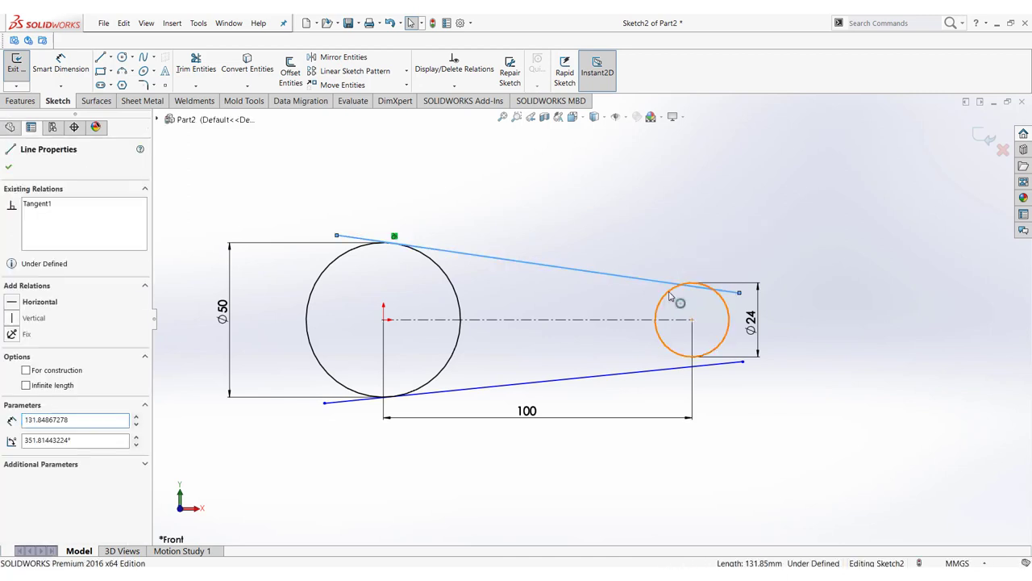
left_click(669, 297, "ctrl")
left_click(750, 261)
key("Escape")
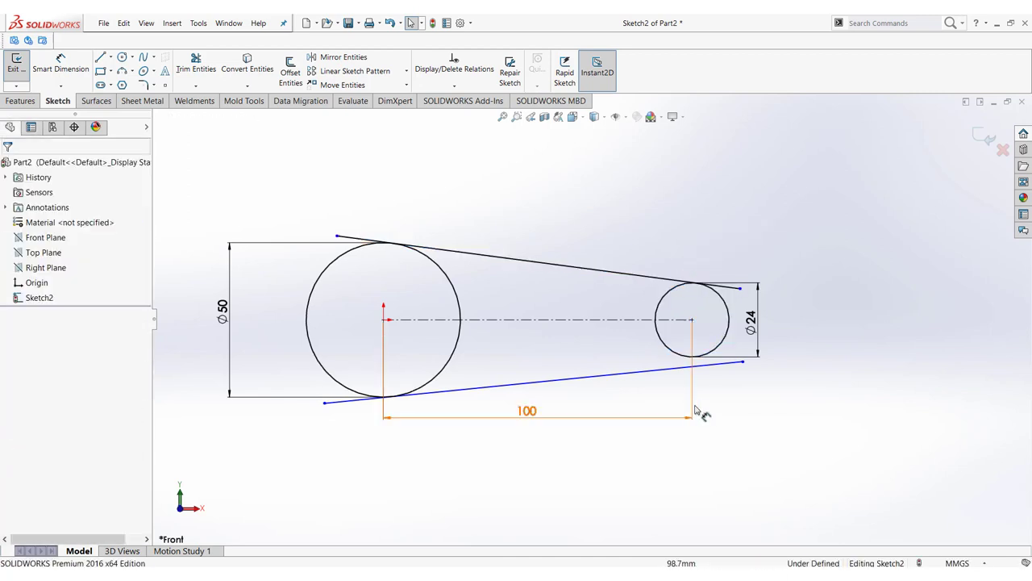
left_click(712, 366)
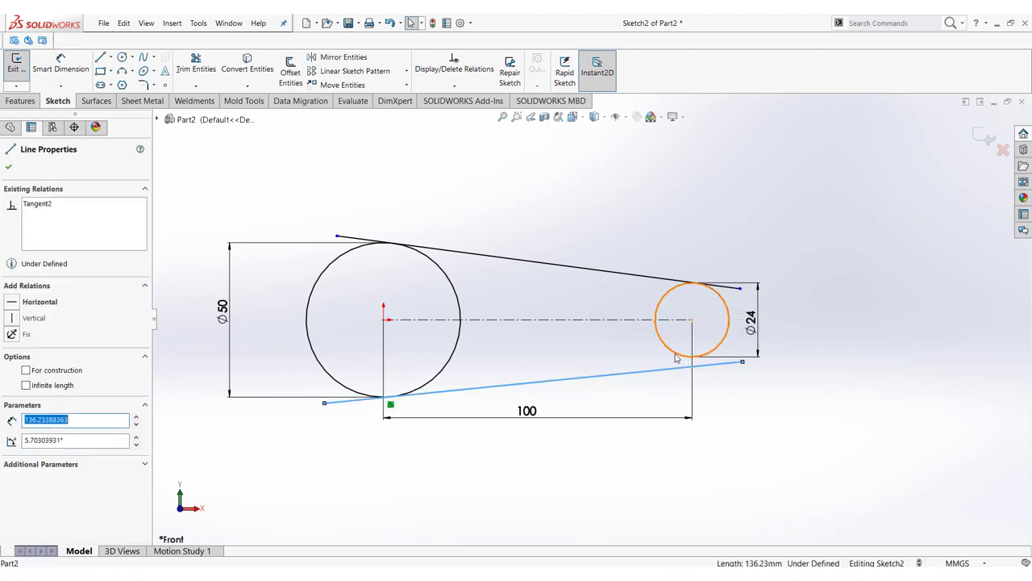
left_click(676, 358, "ctrl")
left_click(703, 311)
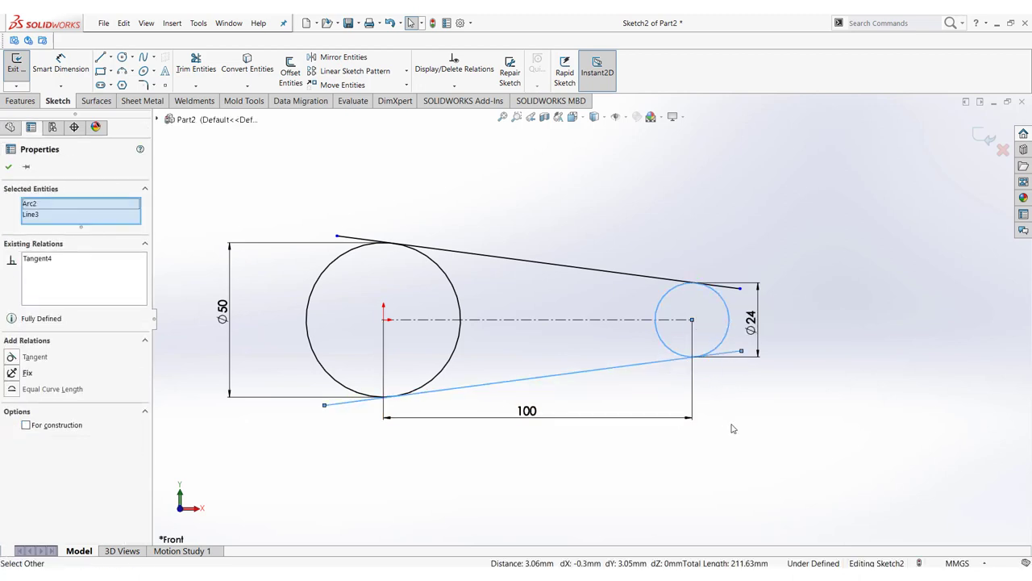
left_click(732, 426)
key("f")
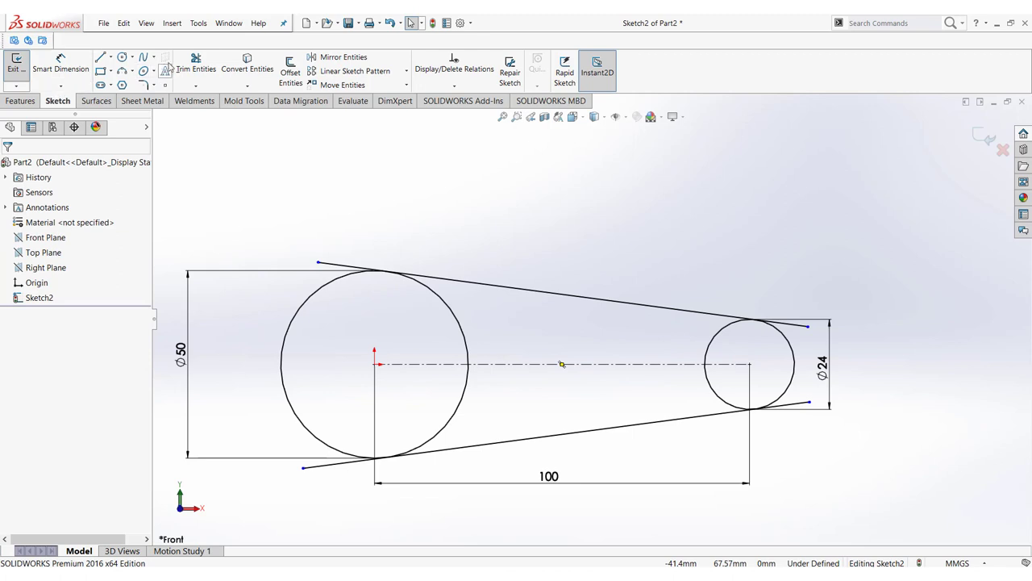
left_click(196, 64)
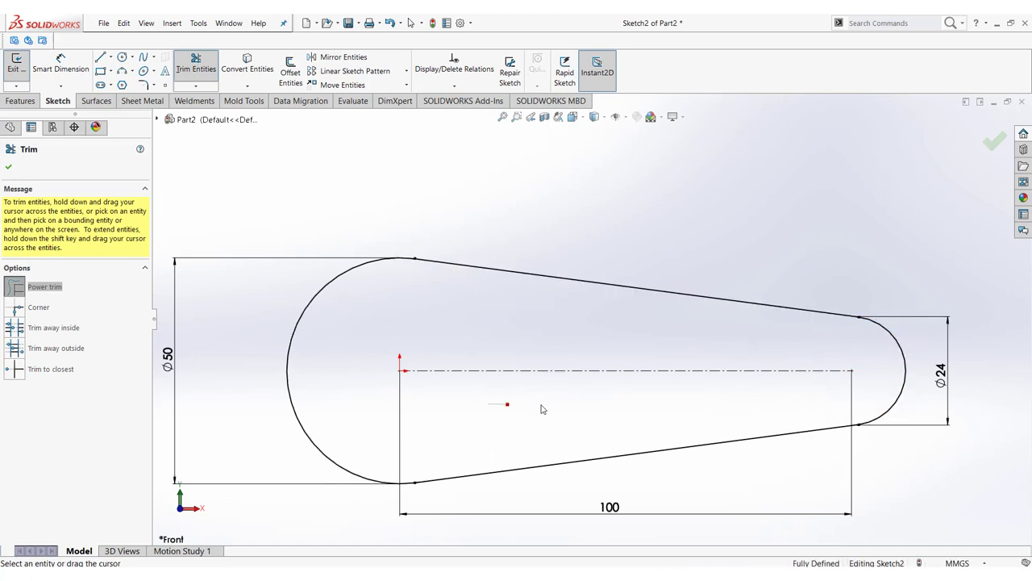
Step: Finish trimming the slot outline, check the reference drawing, and rotate the view into 3D
scroll(524, 403, "up", 3)
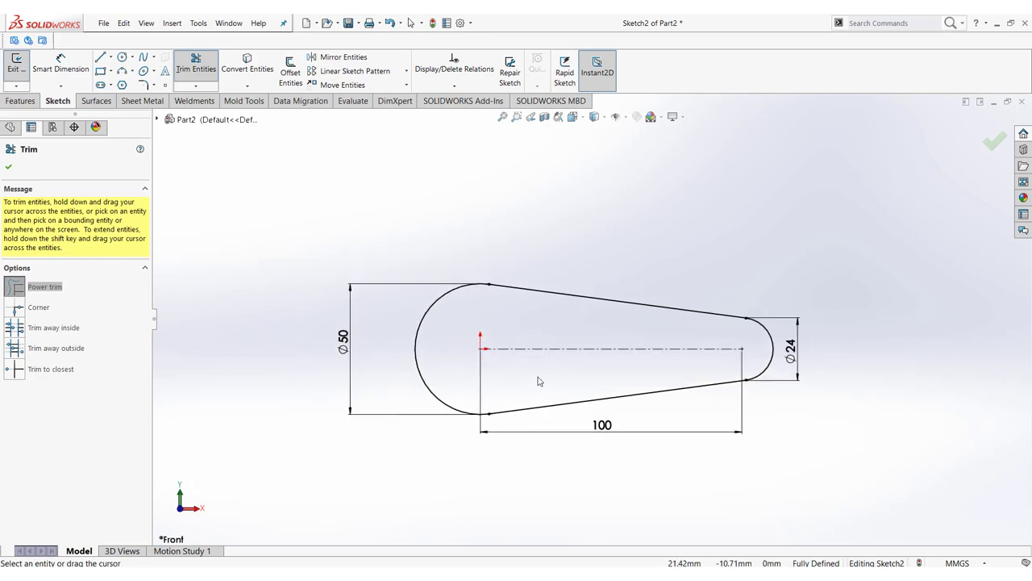
left_click(8, 168)
scroll(584, 353, "down", 1)
key("alt+Tab")
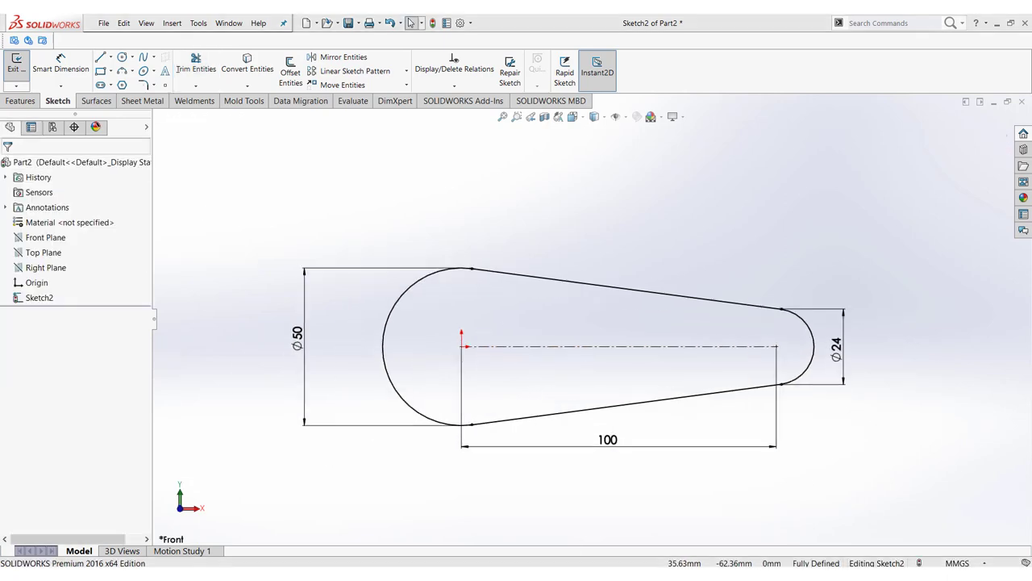
key("alt+Tab")
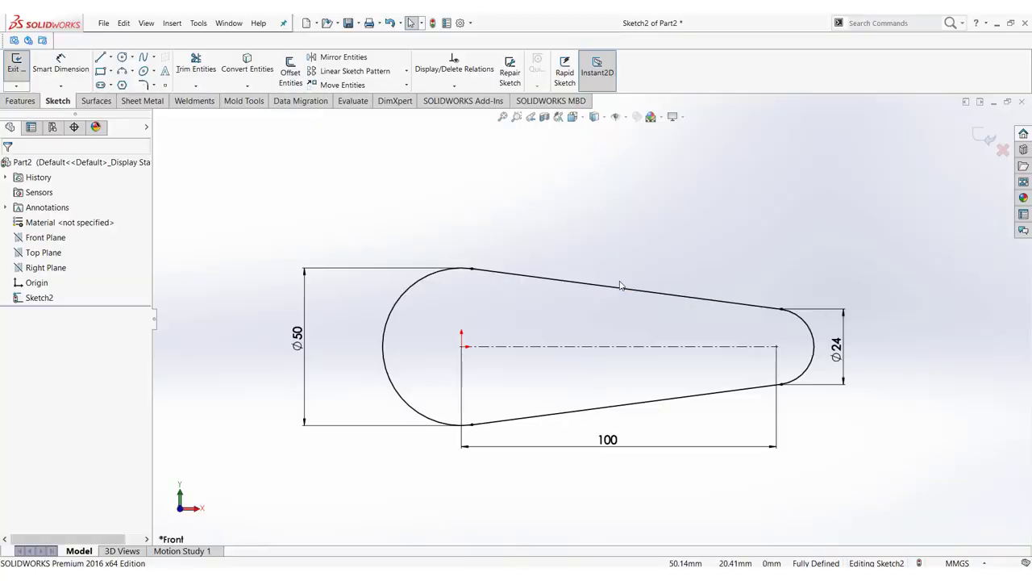
middle_click_drag(565, 206, 646, 367)
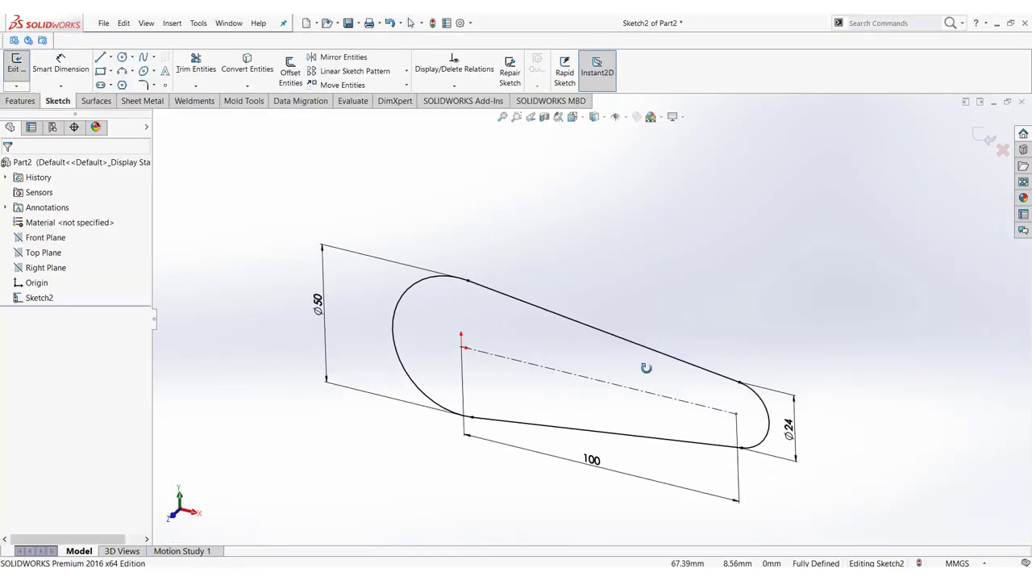
Step: Extrude the tapered slot profile 60 mm with Mid Plane end condition
left_click(18, 100)
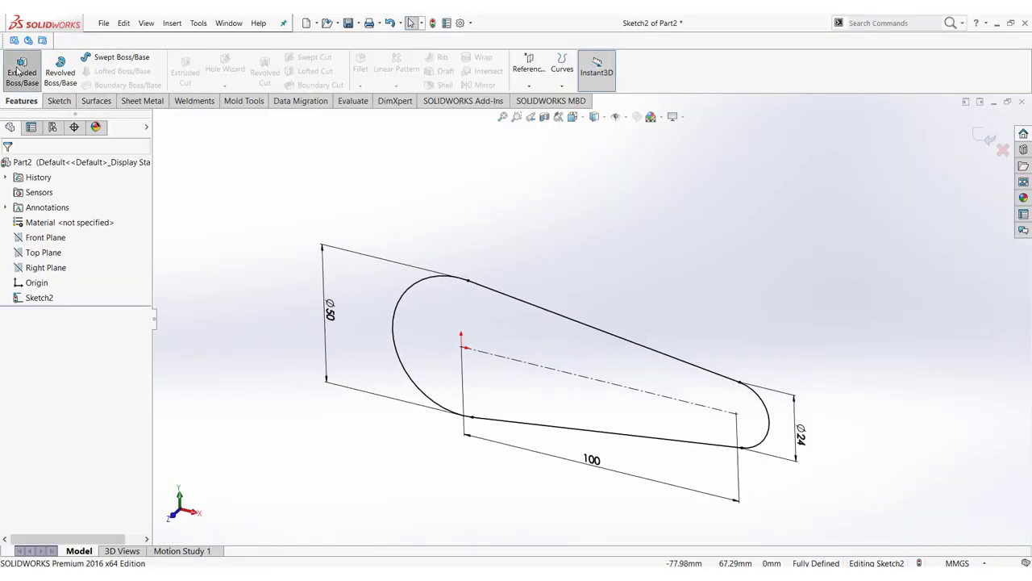
left_click(17, 71)
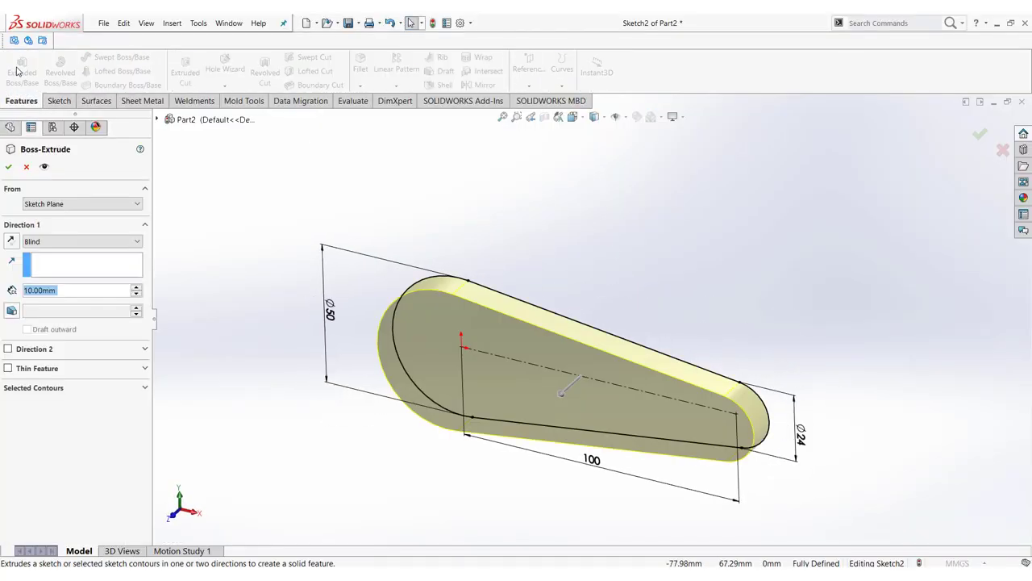
left_click(80, 244)
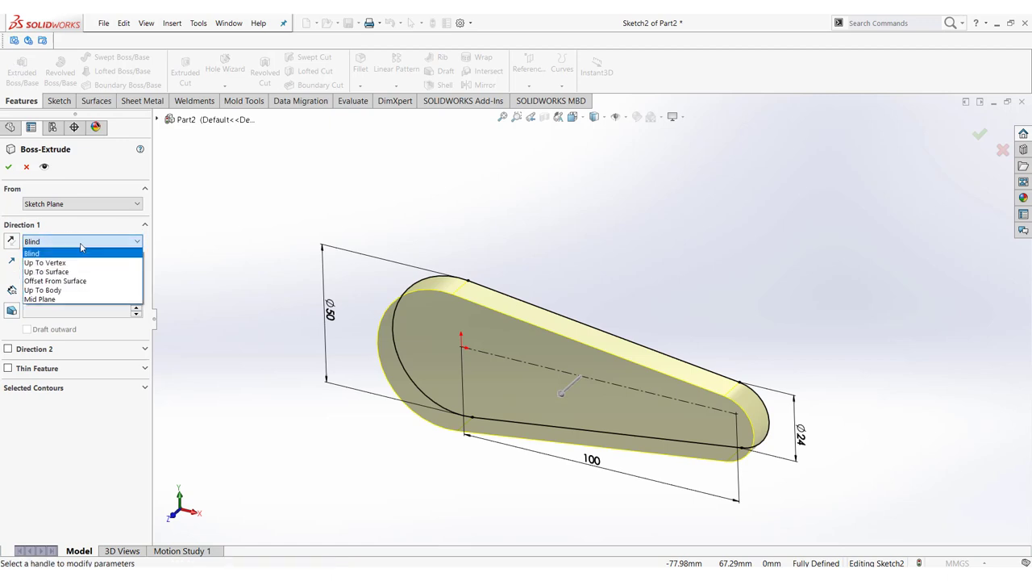
left_click(45, 300)
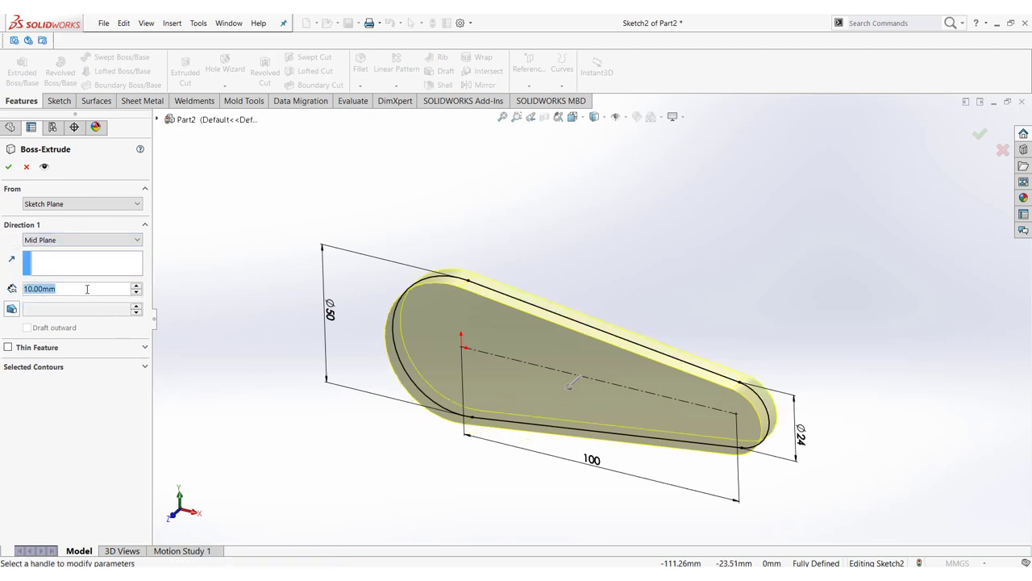
type("60")
key("Return")
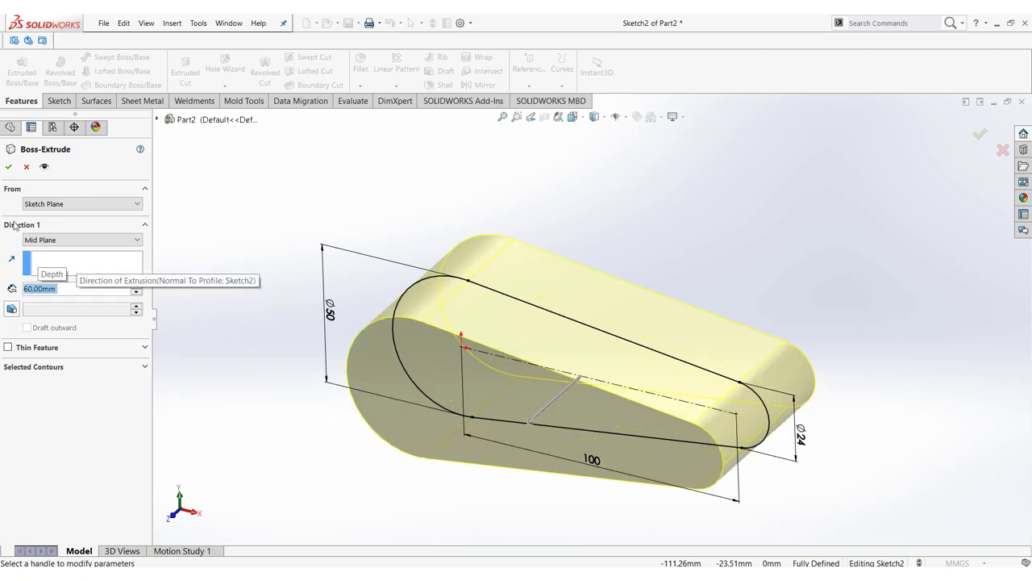
left_click(8, 166)
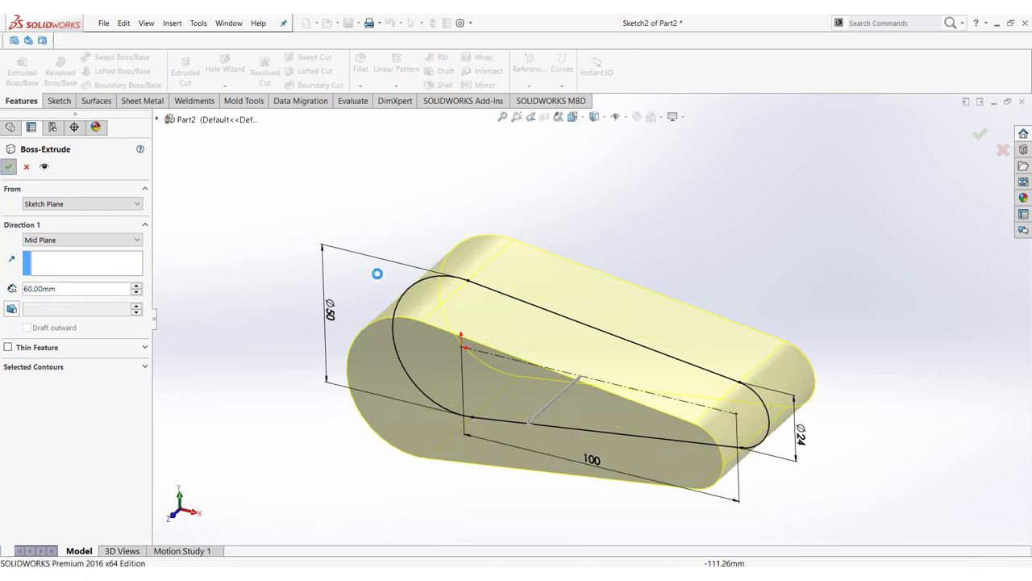
scroll(546, 370, "up", 2)
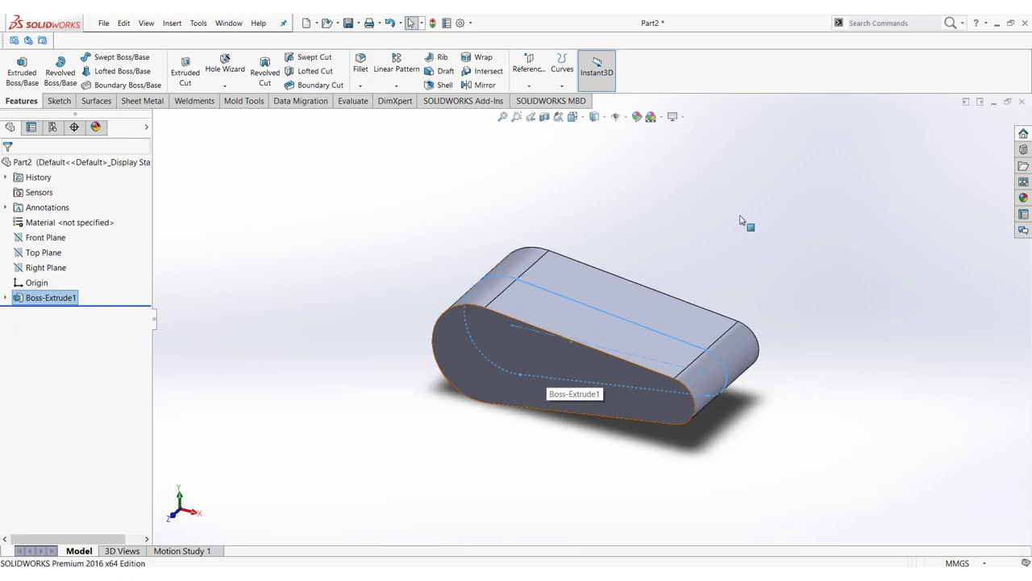
Step: Show the extruded swing arm in isometric view
key("space")
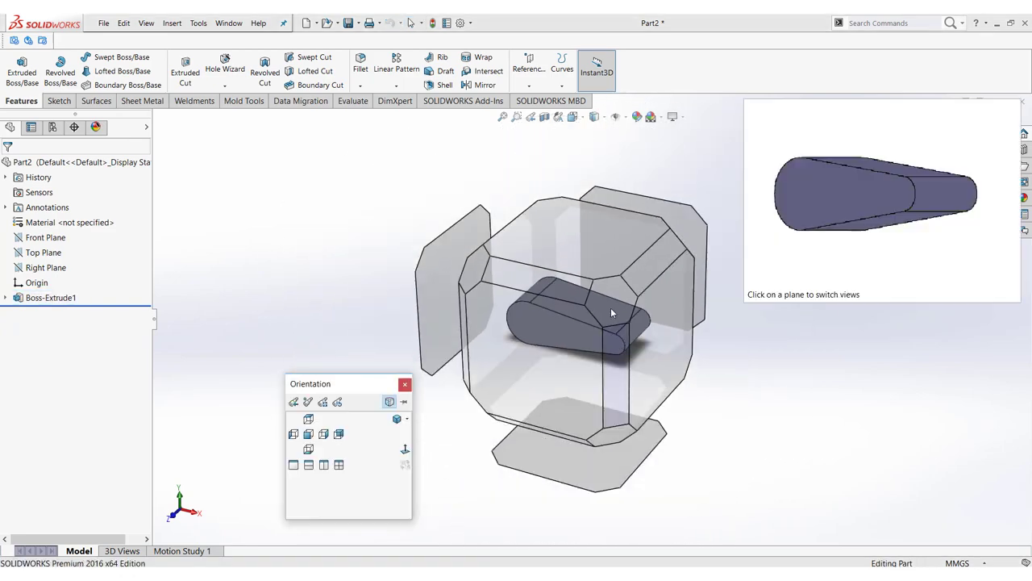
left_click(611, 308)
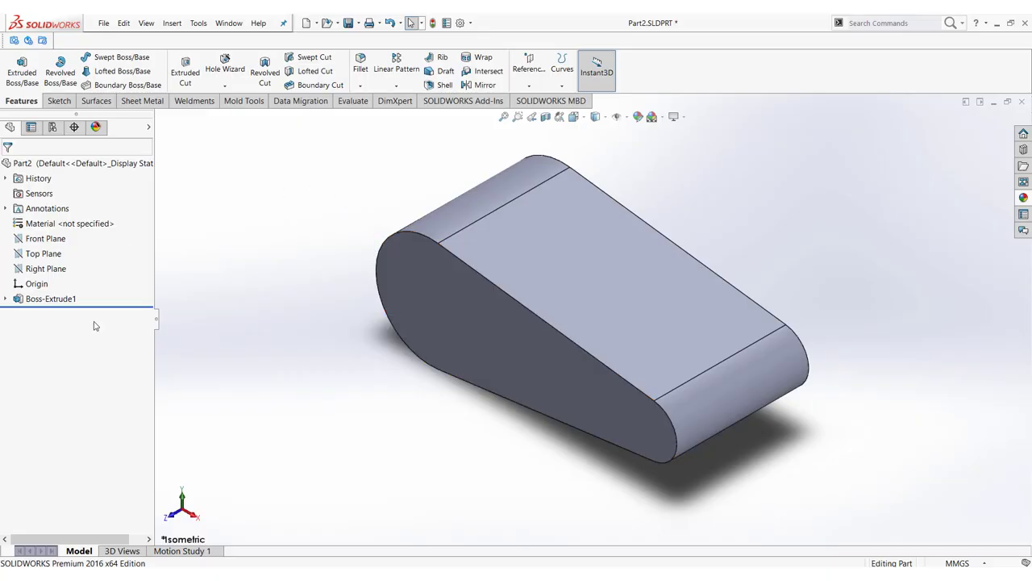
Step: Start Sketch3 on the Top Plane and view it normal to the screen
left_click(32, 255)
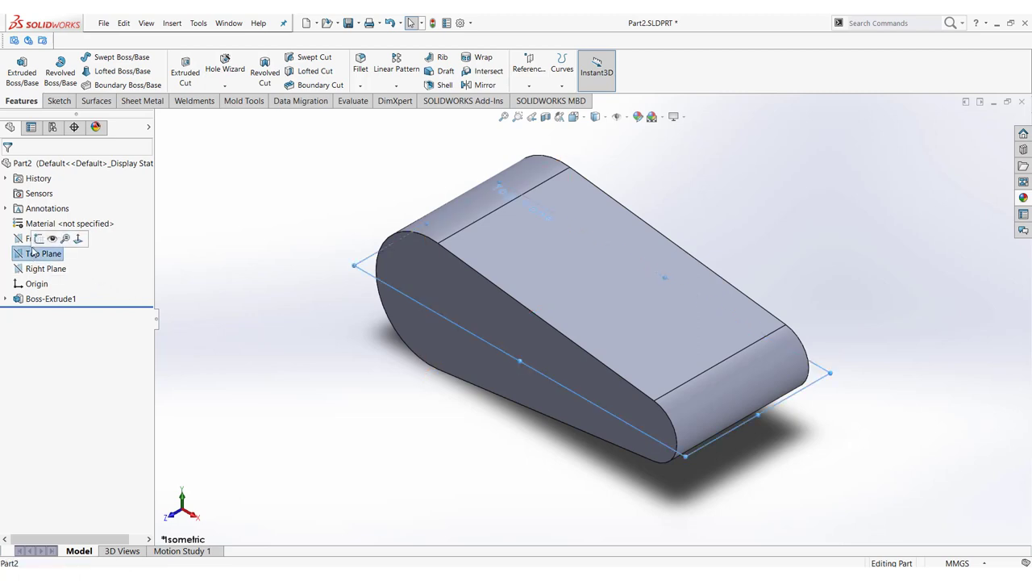
left_click(45, 234)
left_click(38, 313)
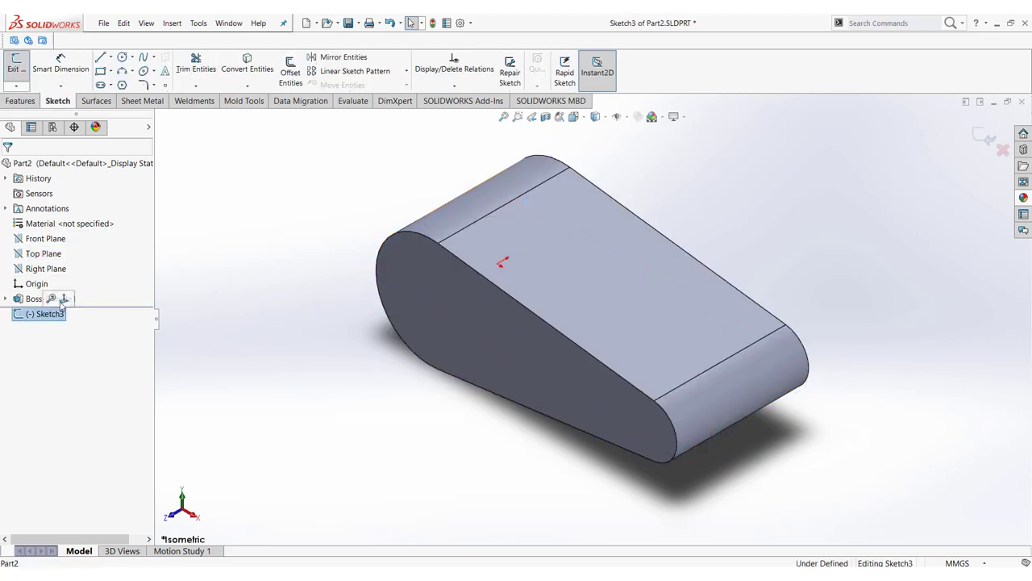
left_click(60, 298)
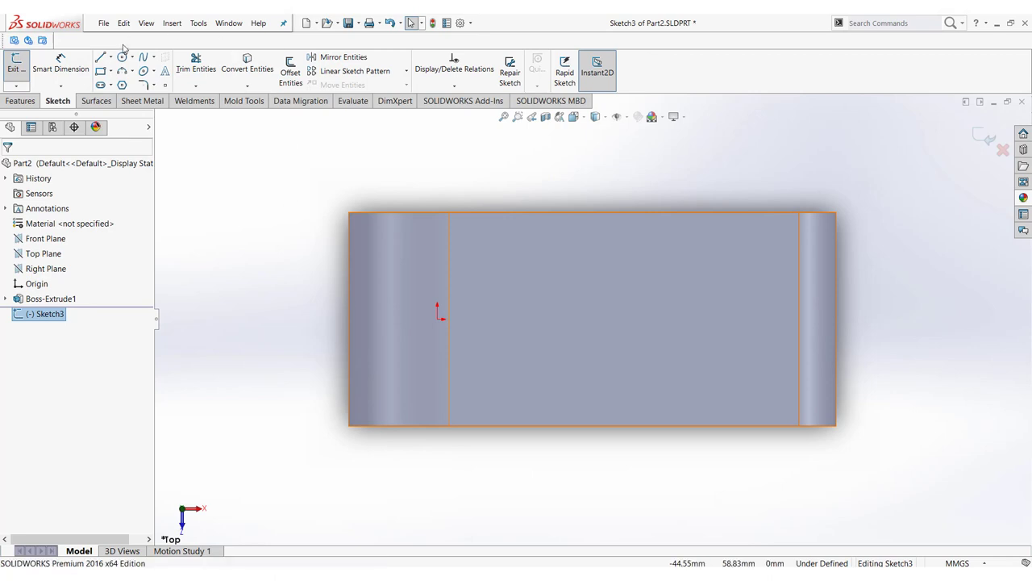
Step: Draw a horizontal centerline from the origin to the part's right edge, then check the drawing
left_click(111, 58)
left_click(129, 83)
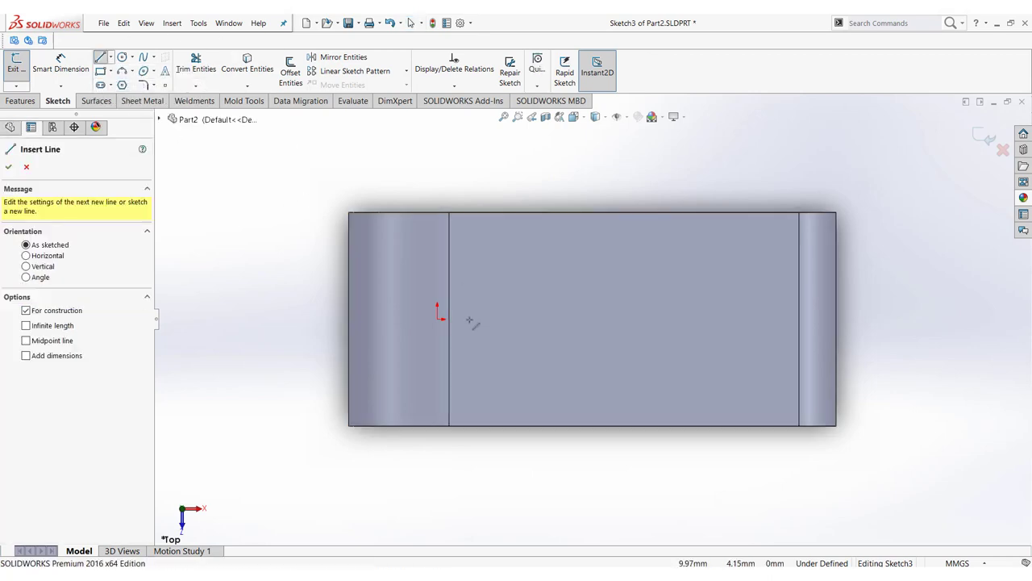
left_click(440, 318)
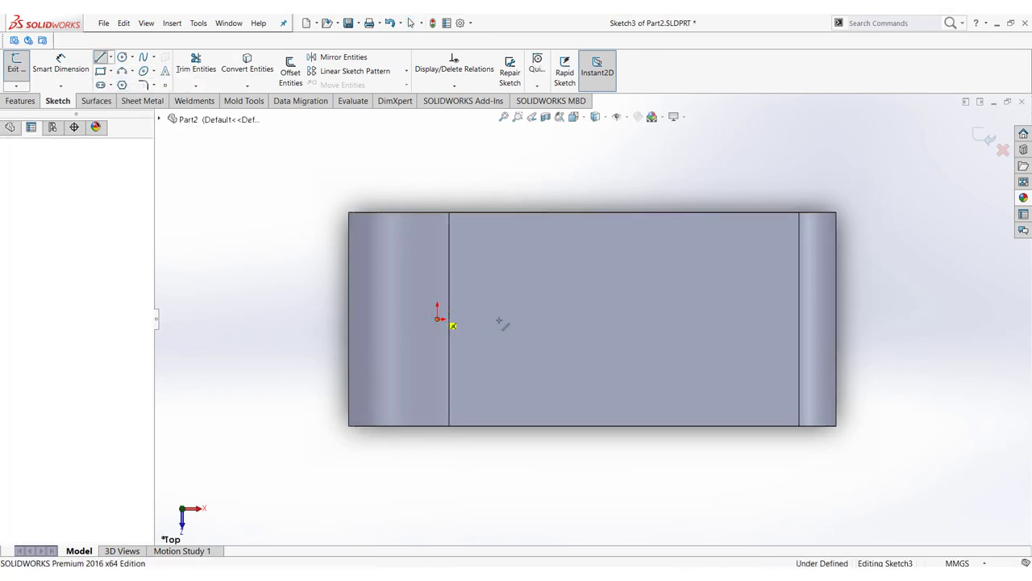
left_click(798, 319)
left_click(882, 324)
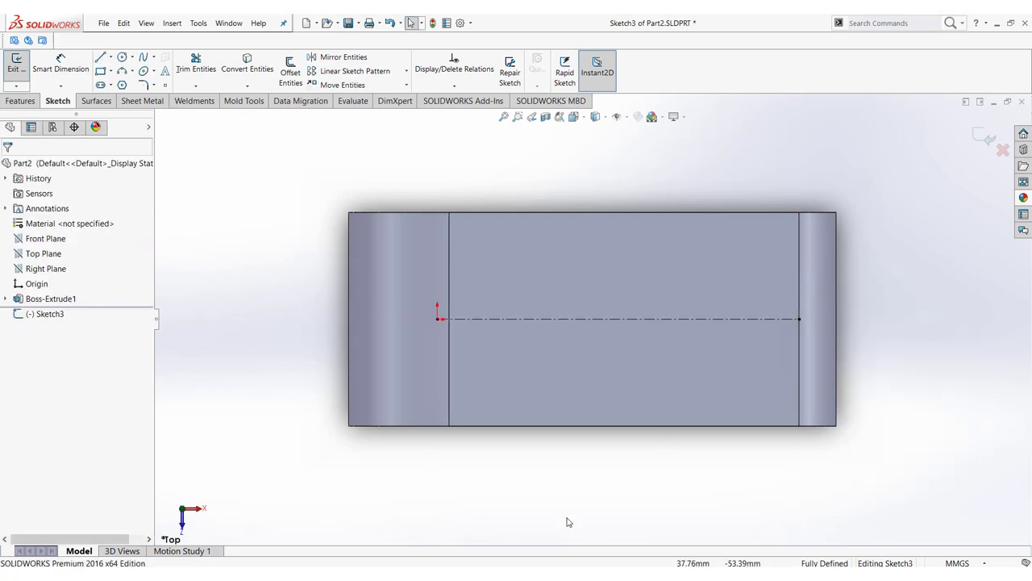
key("alt+Tab")
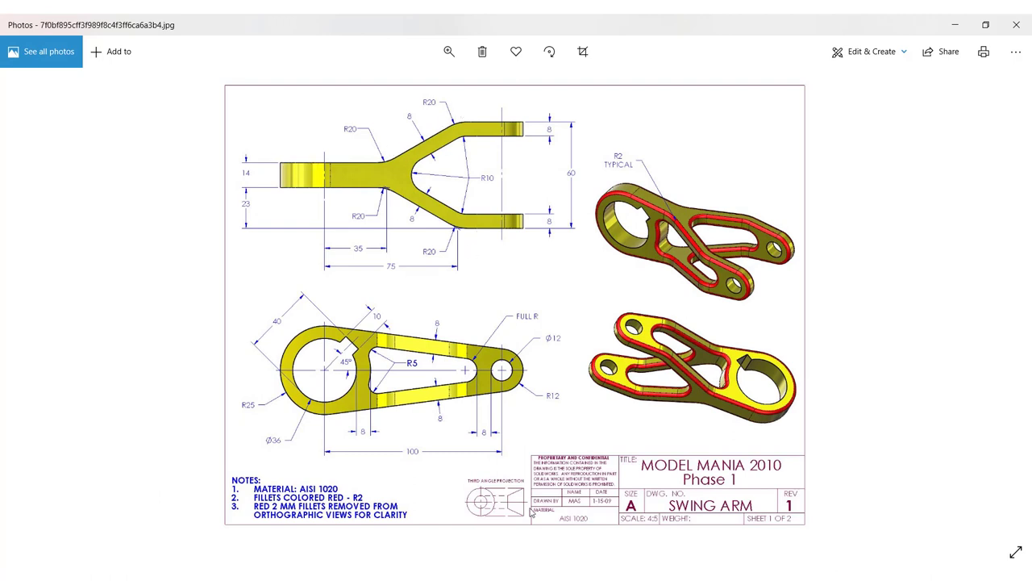
key("alt+Tab")
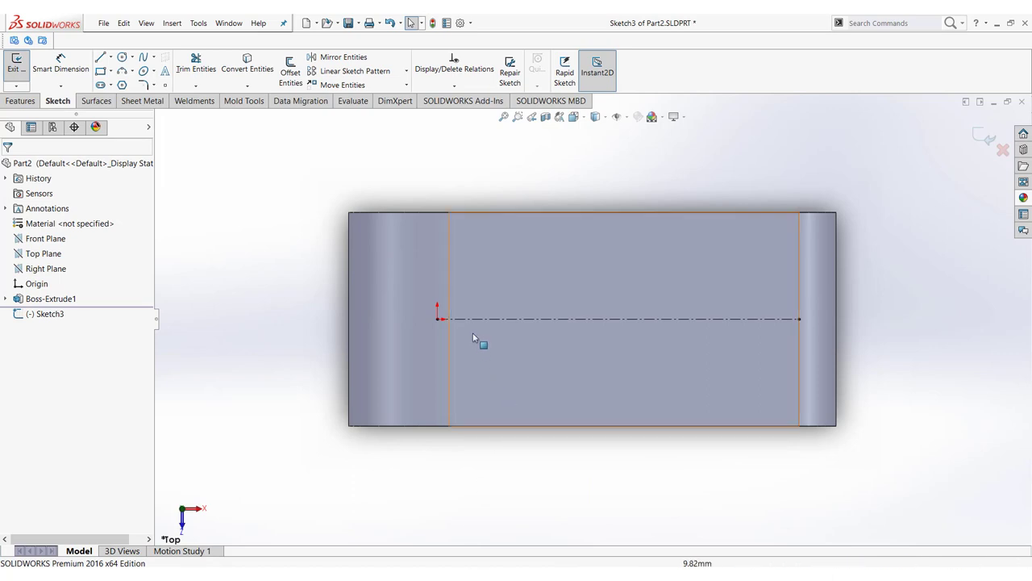
Step: Draw a horizontal line from the left edge that slopes up to the top edge
key("l")
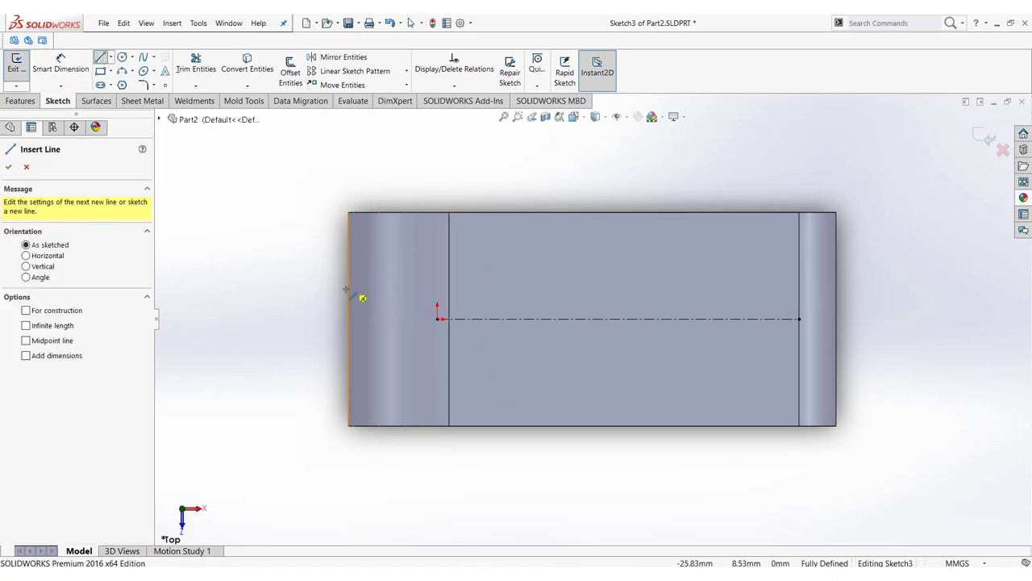
left_click(349, 318)
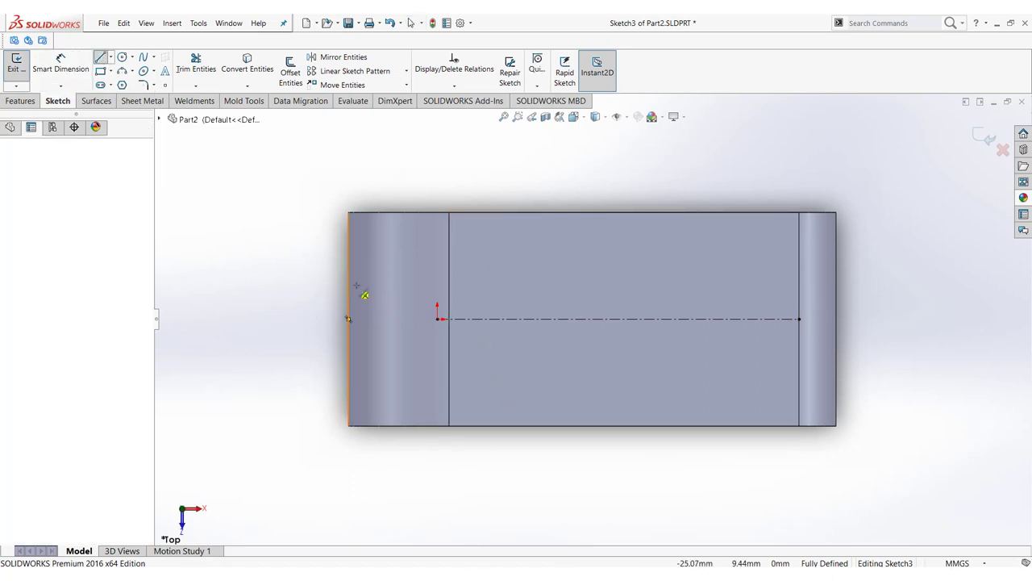
left_click(541, 284)
left_click(651, 213)
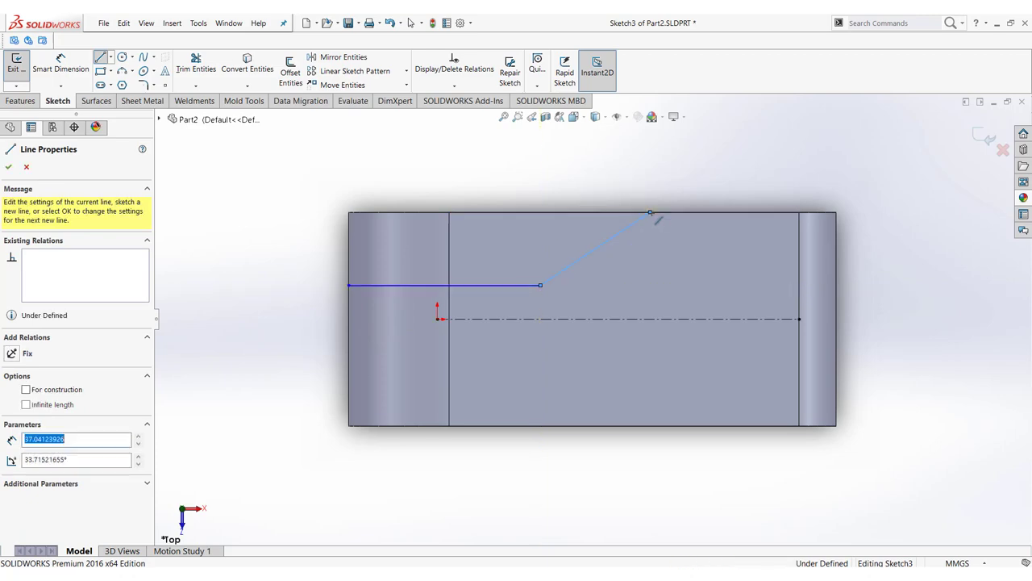
right_click(684, 204)
left_click(709, 234)
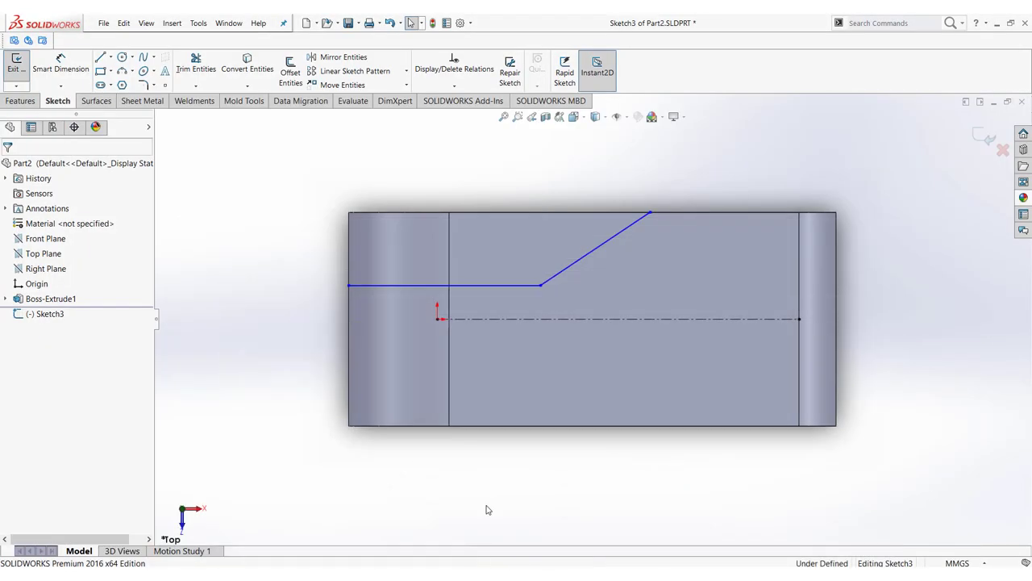
left_click(61, 65)
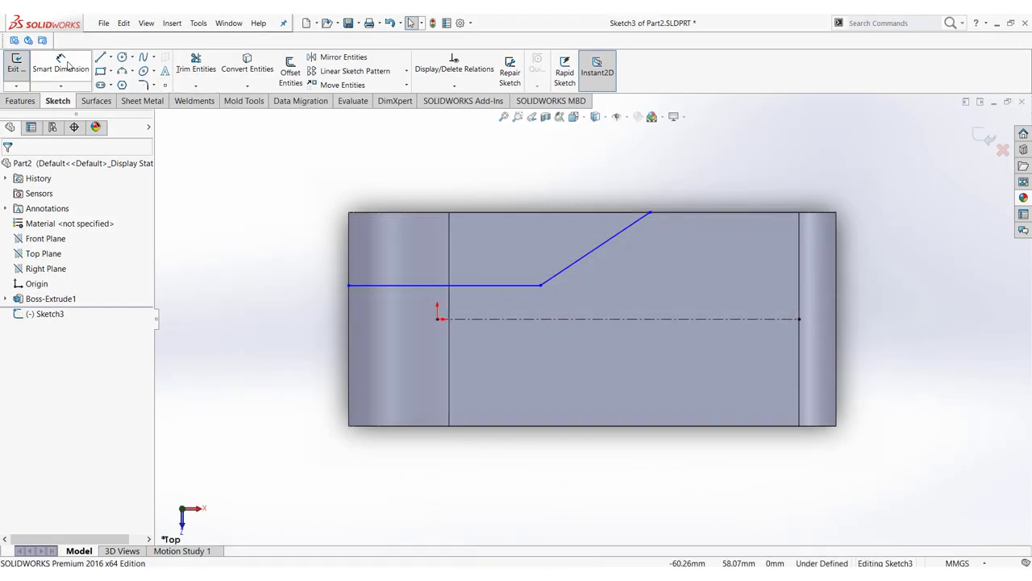
Step: Dimension the horizontal line 7 mm above the centerline, then check the reference drawing
left_click(504, 285)
left_click(513, 318)
left_click(508, 317)
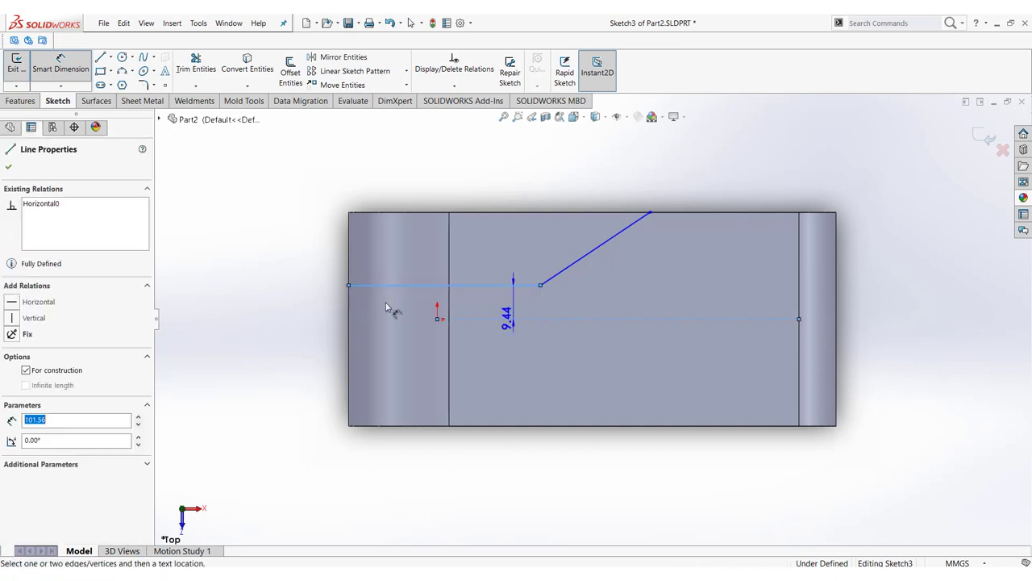
left_click(319, 308)
key("Return")
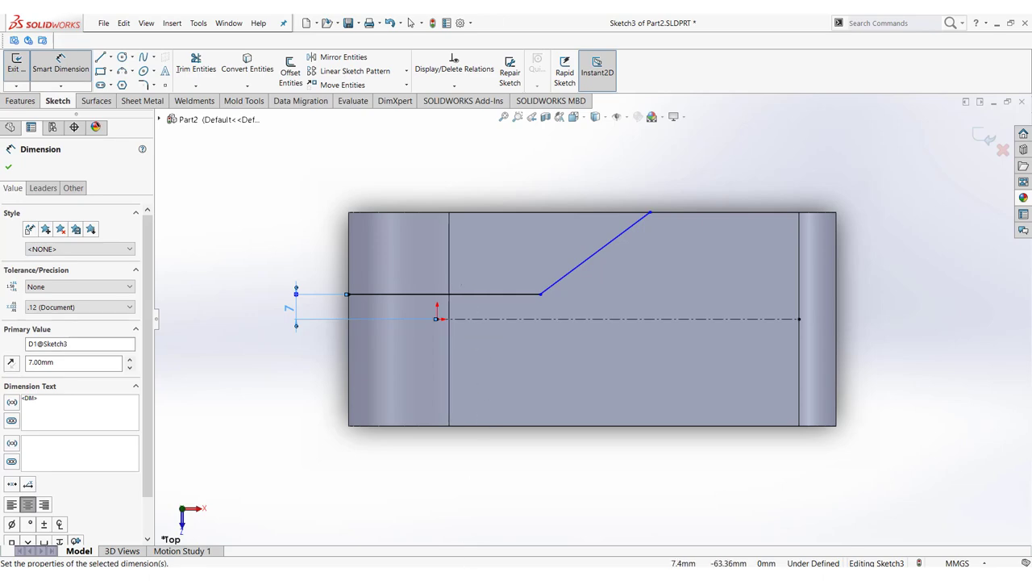
left_click(465, 564)
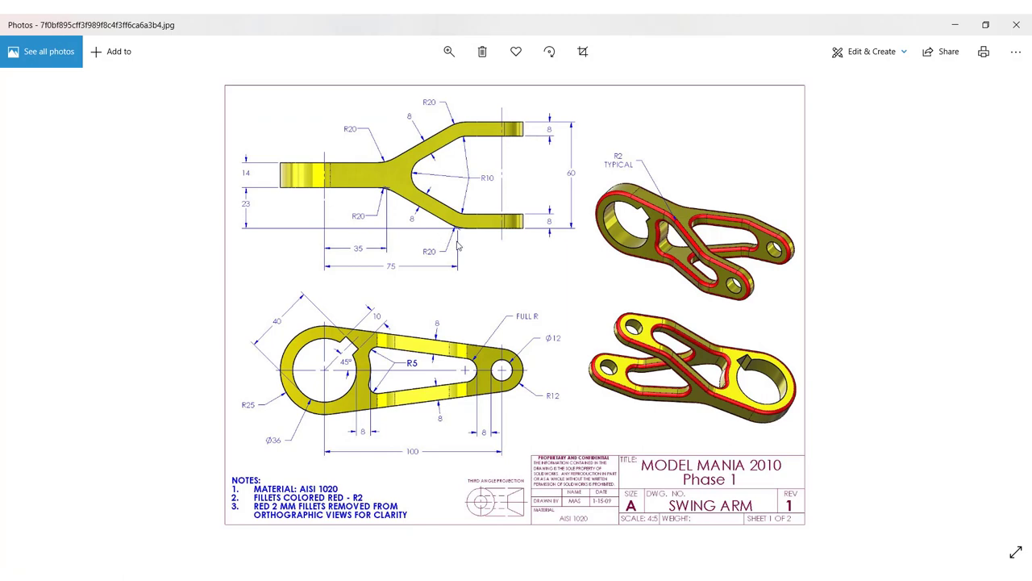
key("alt+Tab")
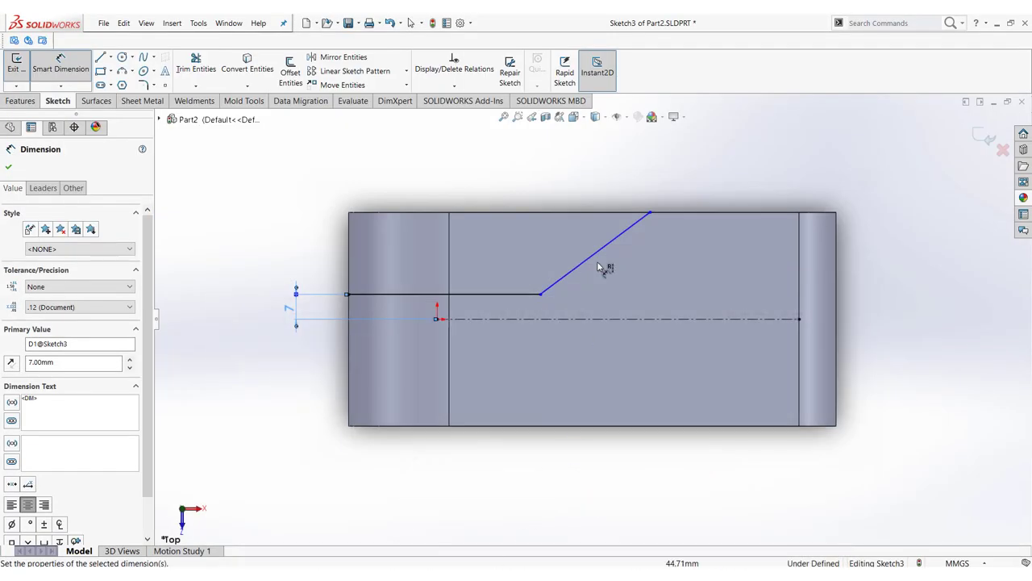
Step: Dimension the sloped line's top endpoint 75 mm horizontally from the origin
left_click(437, 319)
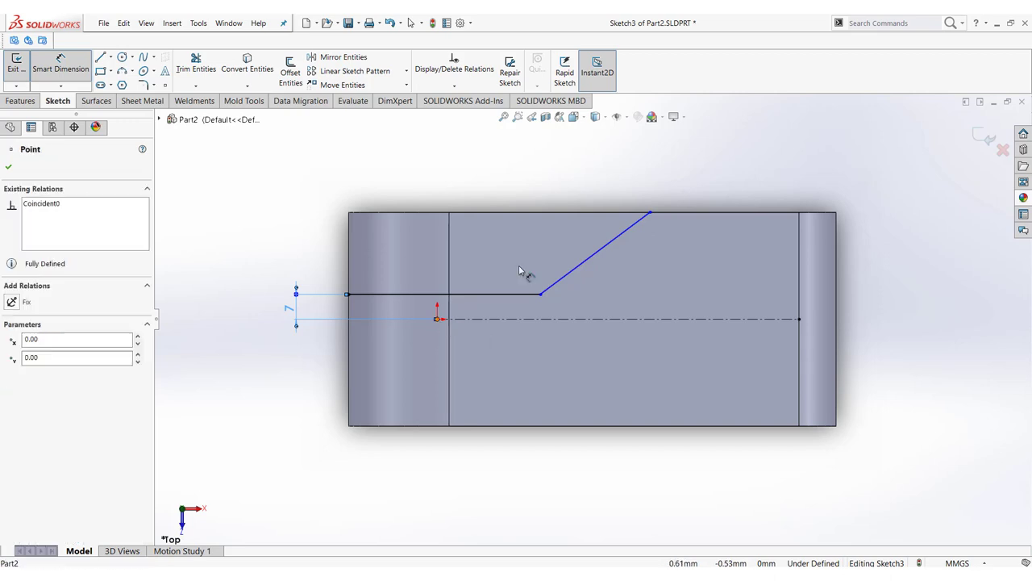
left_click(650, 214)
left_click(569, 167)
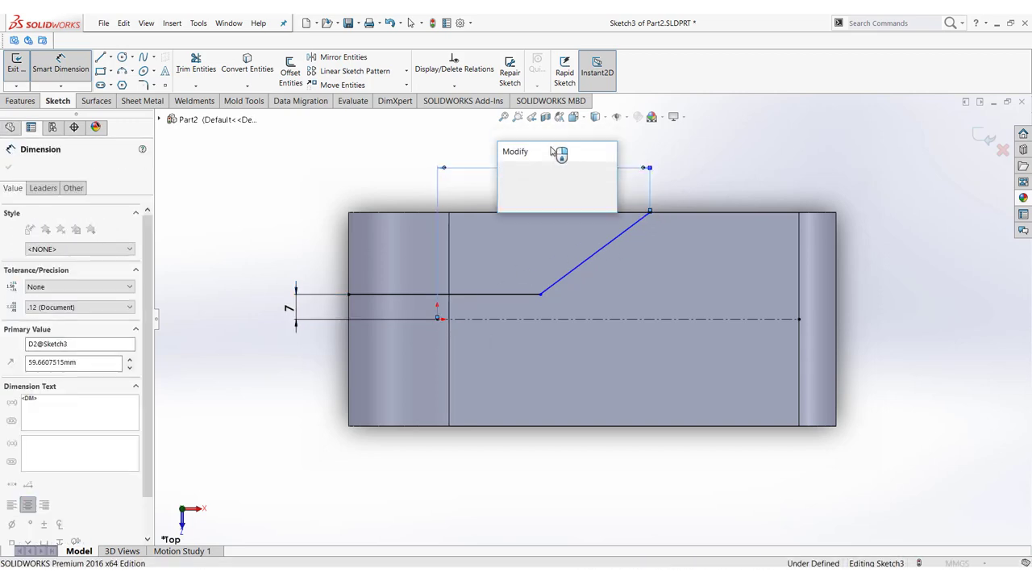
type("75")
key("Return")
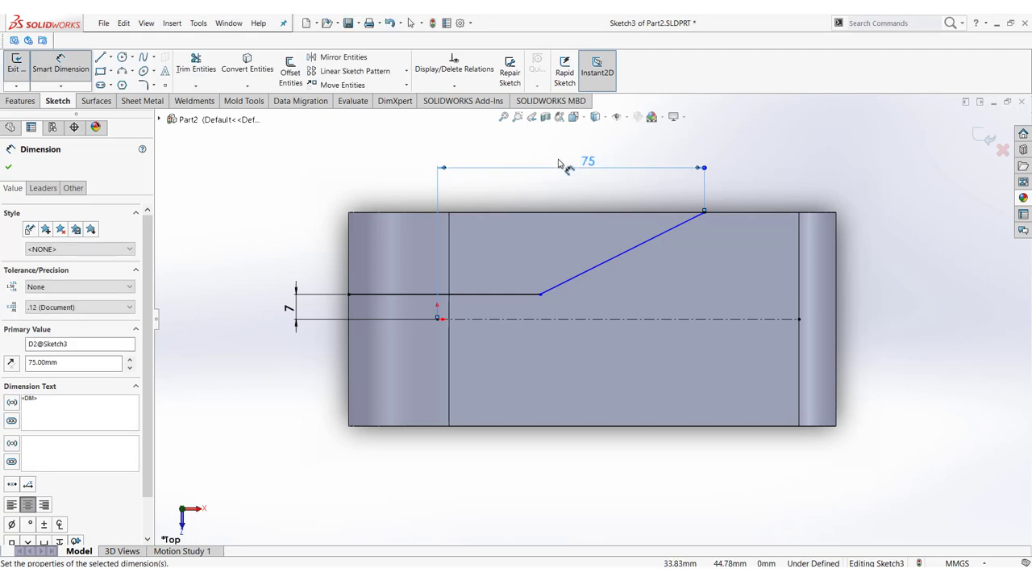
key("Escape")
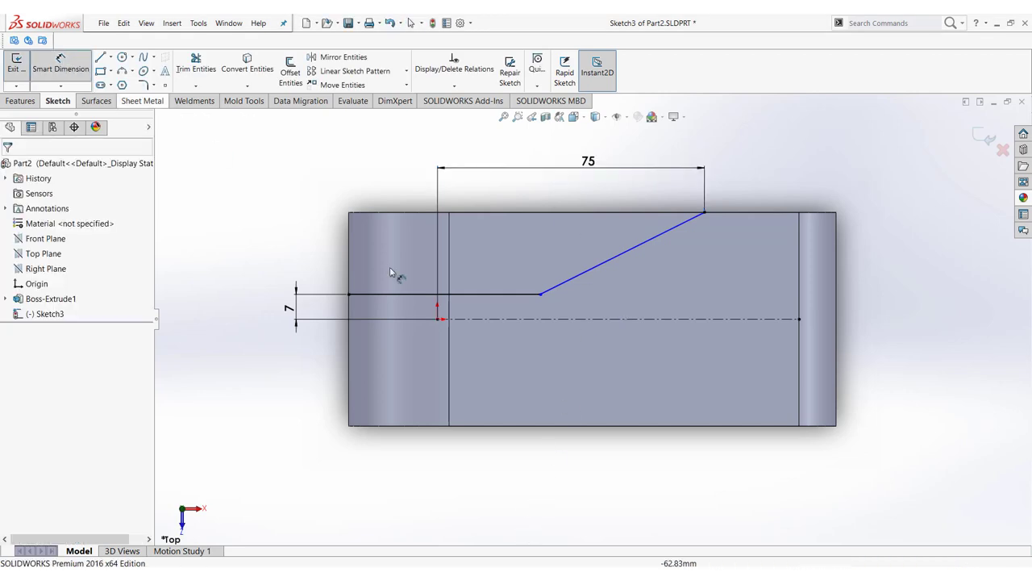
Step: Dimension the slope's lower corner 35 mm horizontally from the origin
left_click(437, 318)
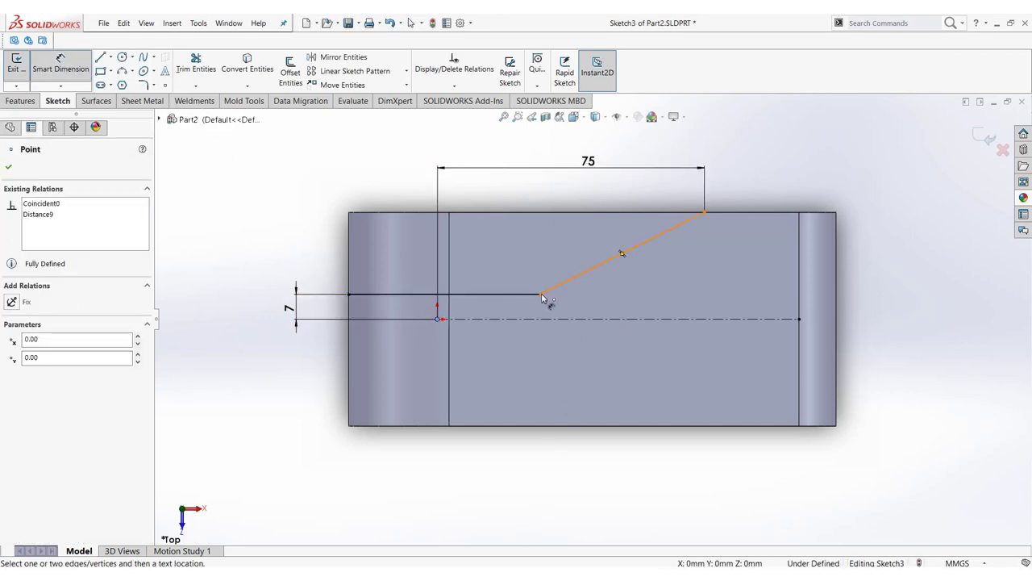
left_click(540, 295)
left_click(504, 191)
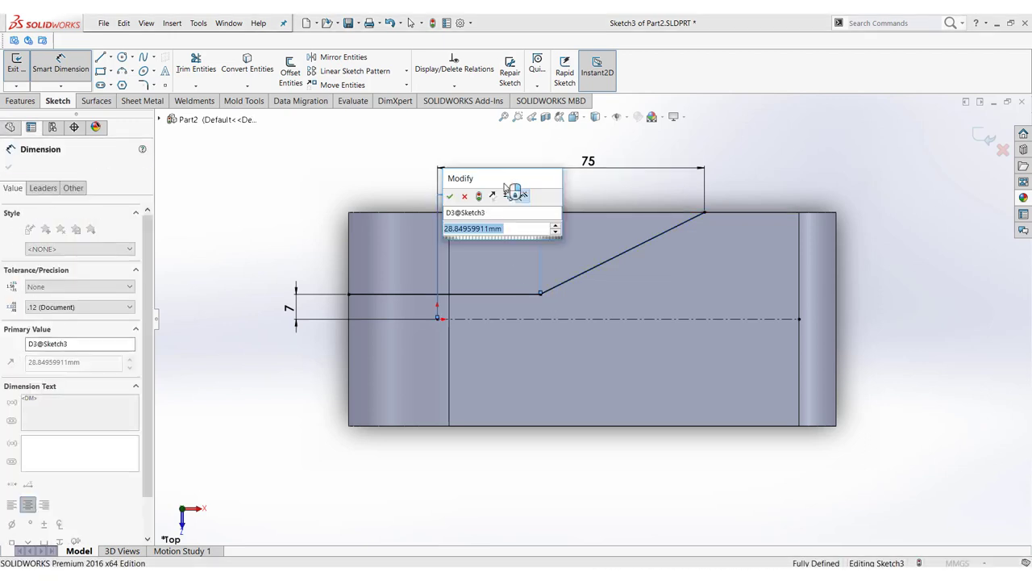
type("35")
key("Return")
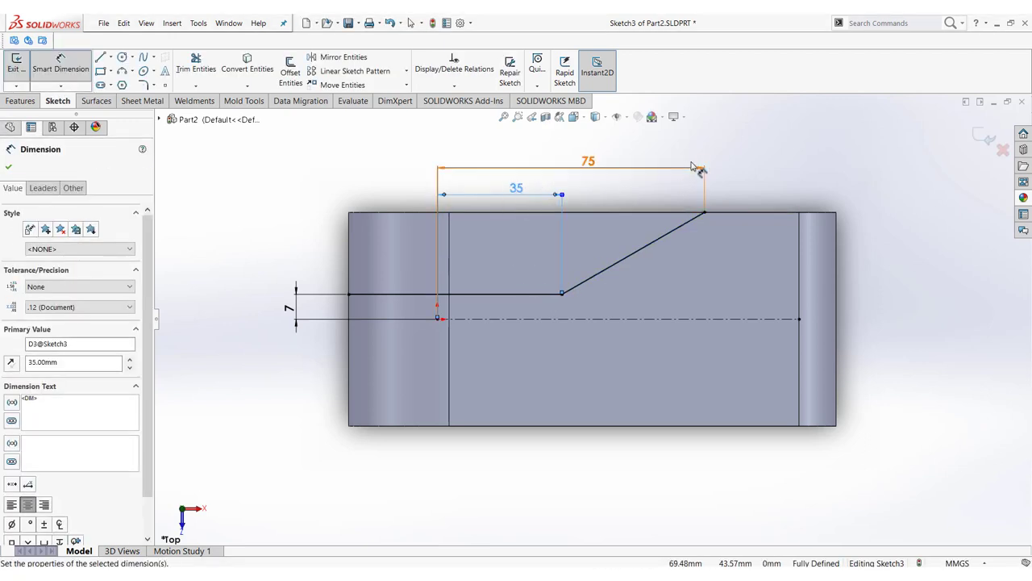
right_click(769, 160)
left_click(795, 194)
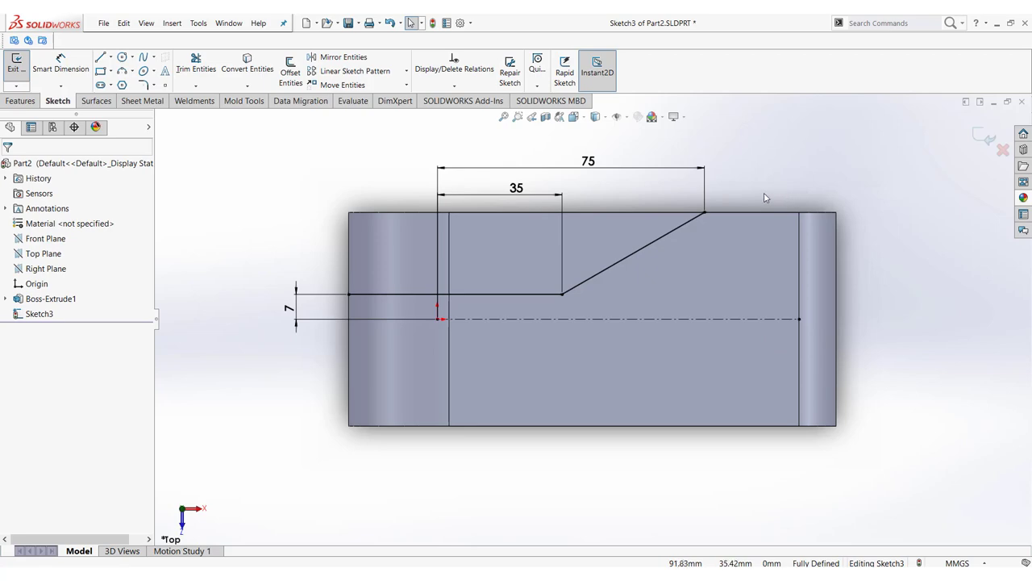
key("alt+Tab")
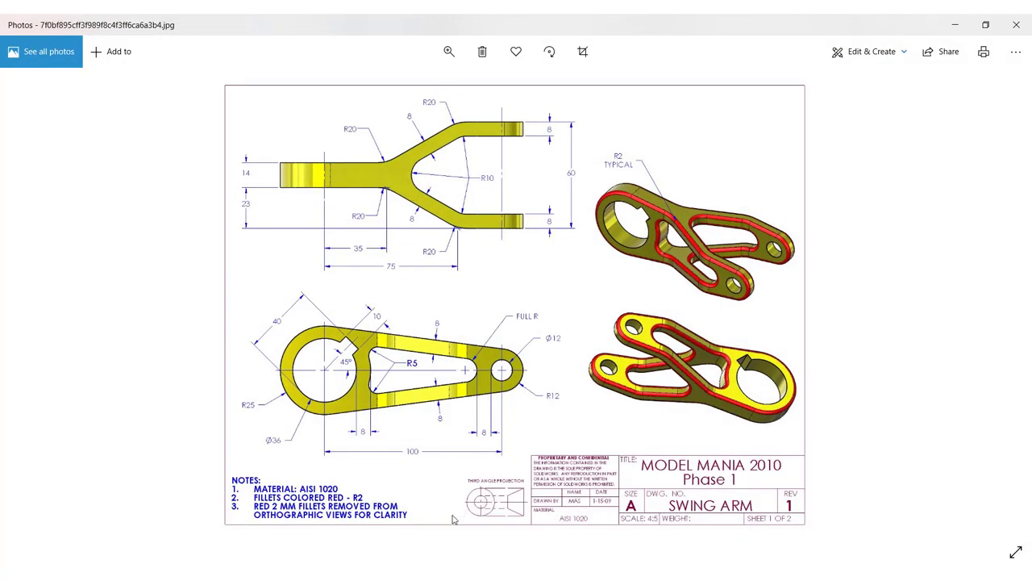
key("alt+Tab")
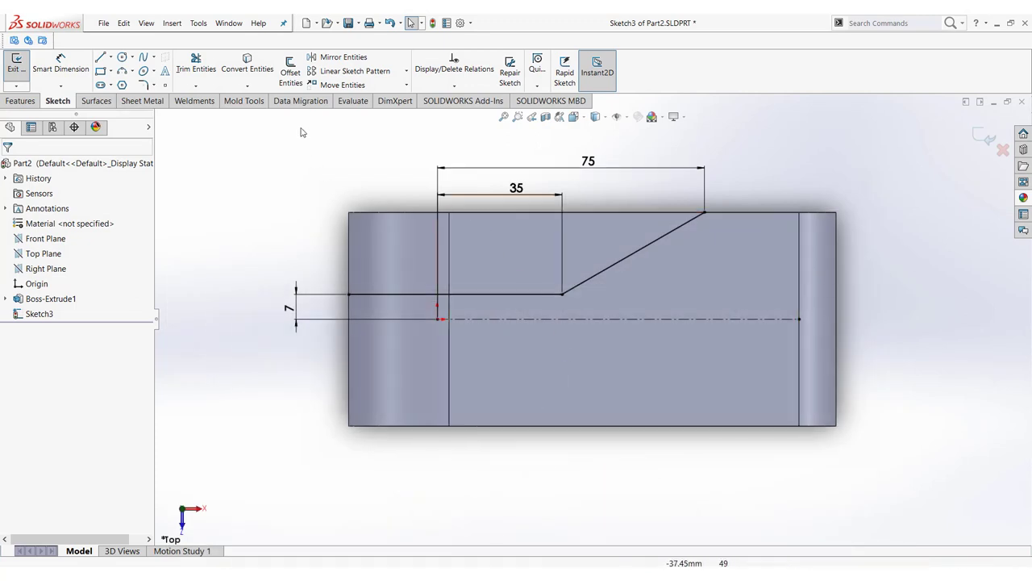
Step: Mirror the horizontal line and sloped line (Line3, Line5) about the centerline
left_click(333, 58)
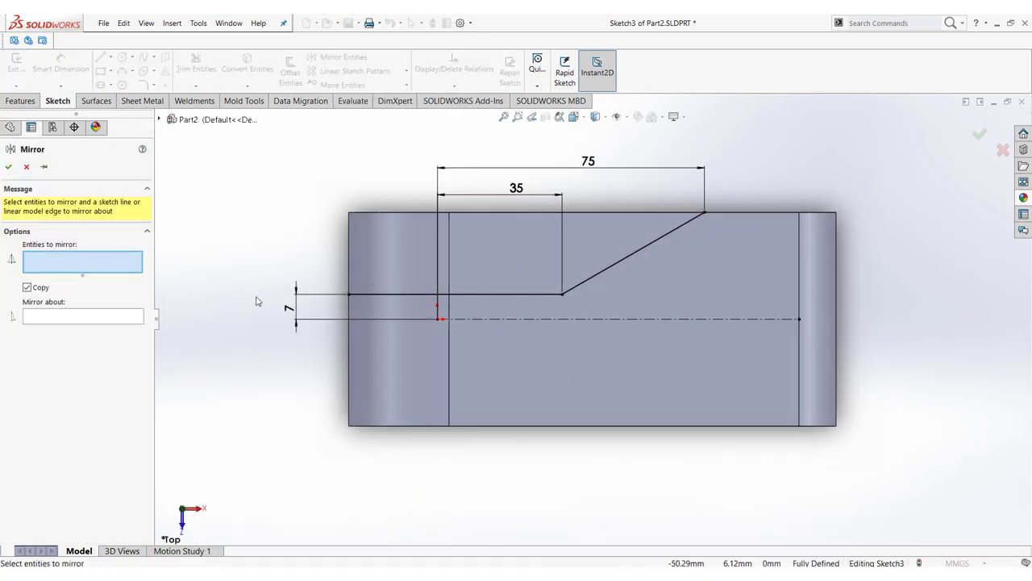
left_click(516, 295)
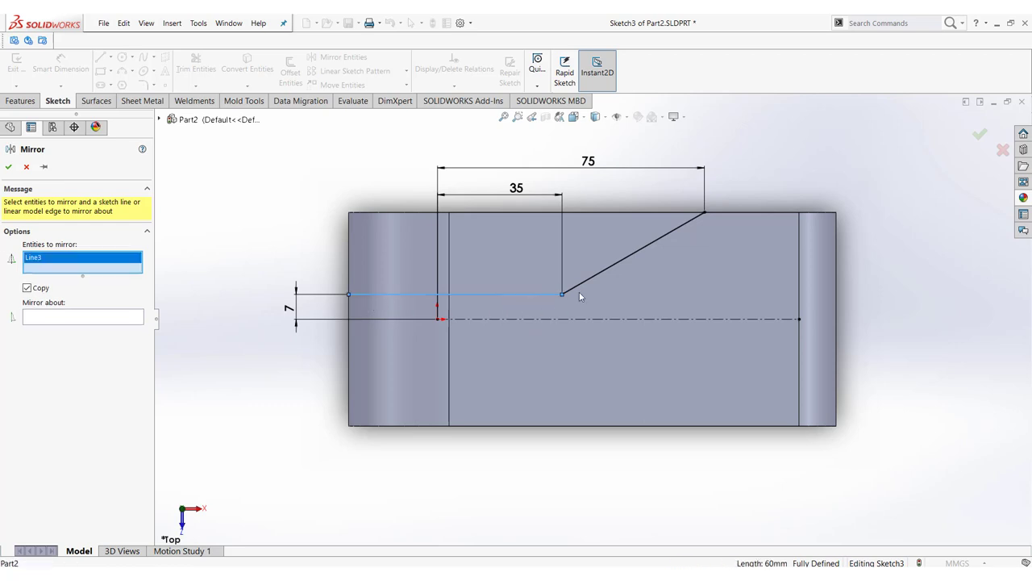
left_click(613, 271)
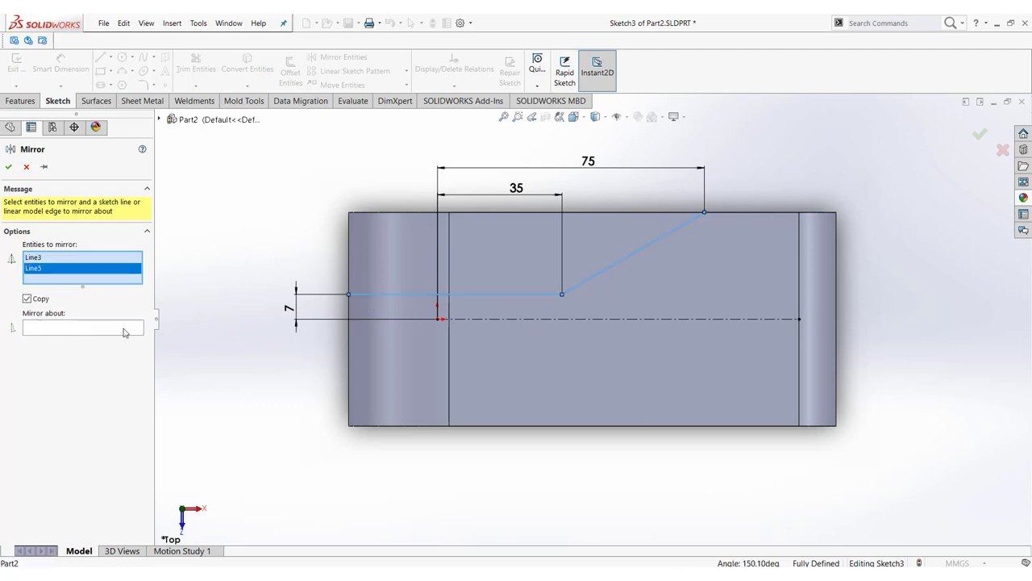
left_click(88, 326)
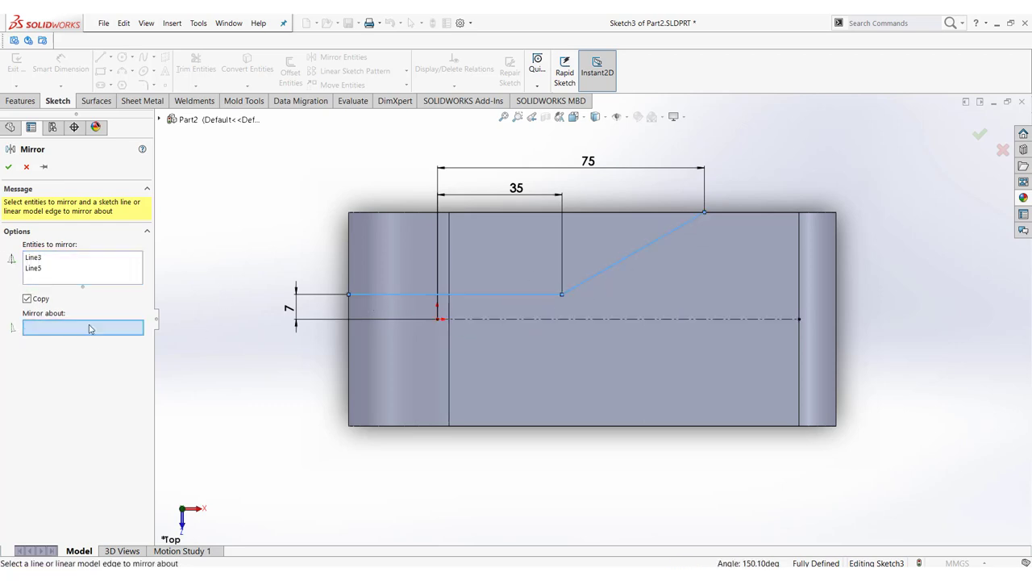
left_click(551, 320)
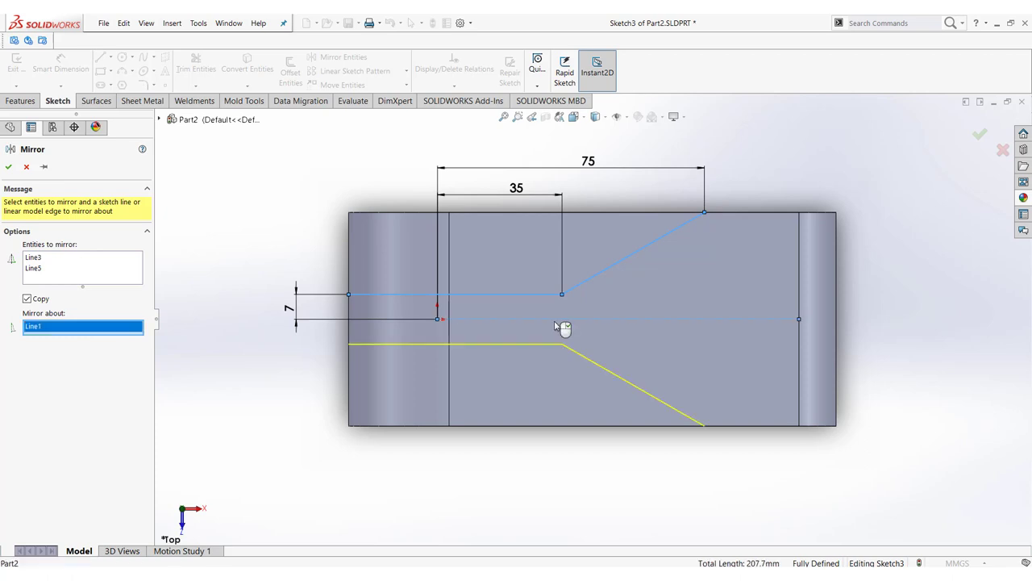
left_click(9, 167)
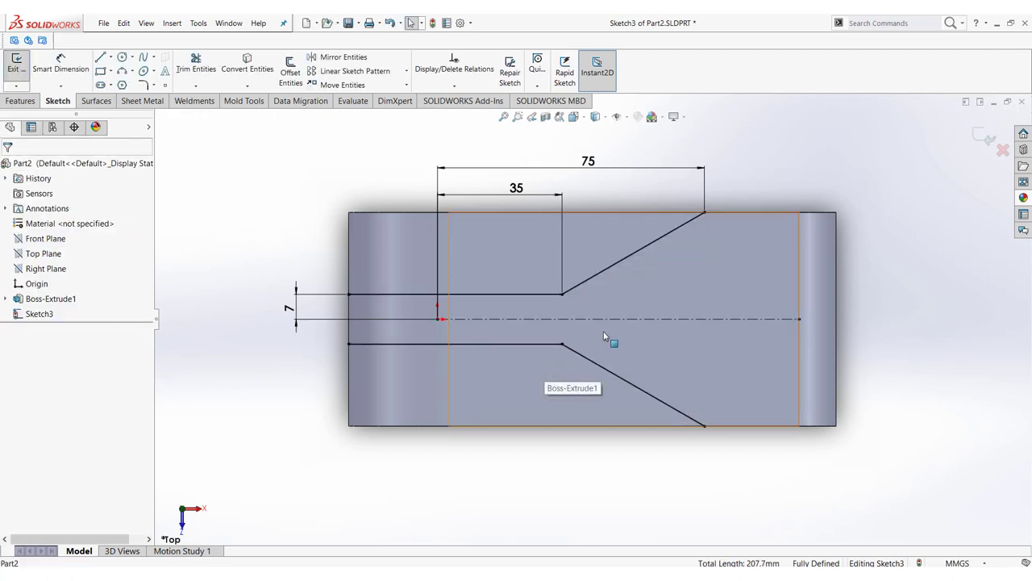
key("alt+Tab")
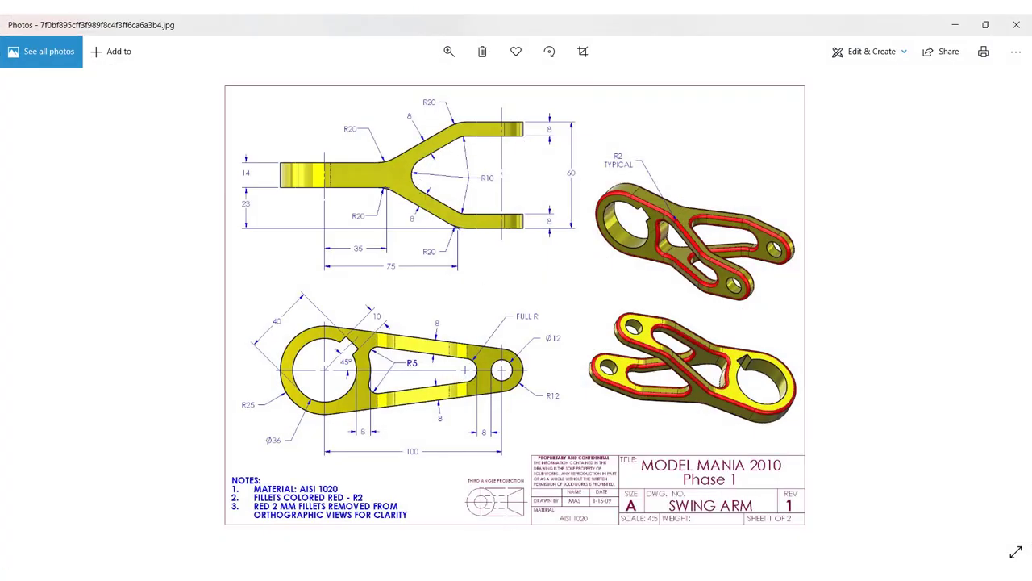
Step: Sketch the inner horizontal and slanted lines from the part's right edge to the centerline
key("alt+Tab")
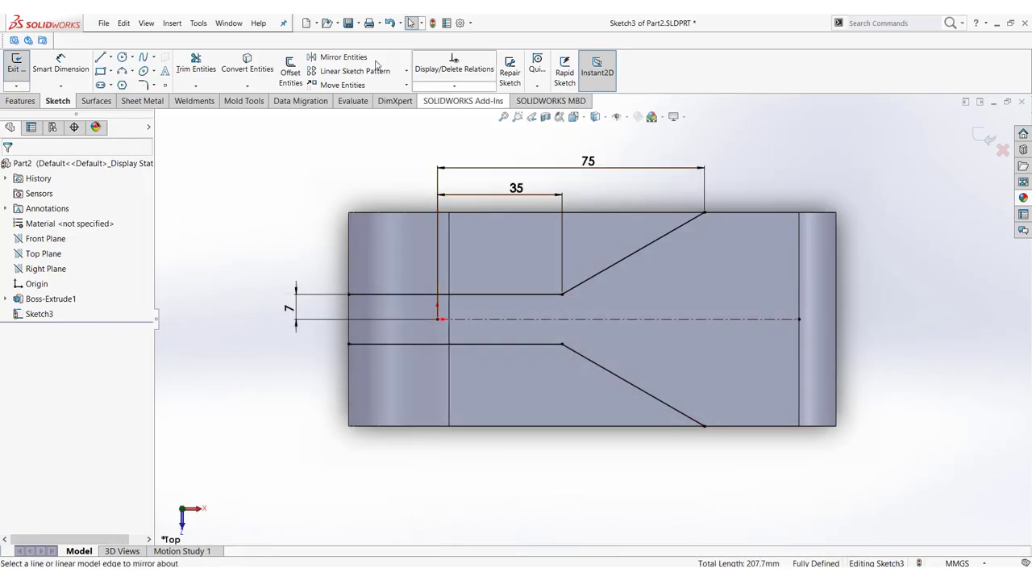
left_click(101, 57)
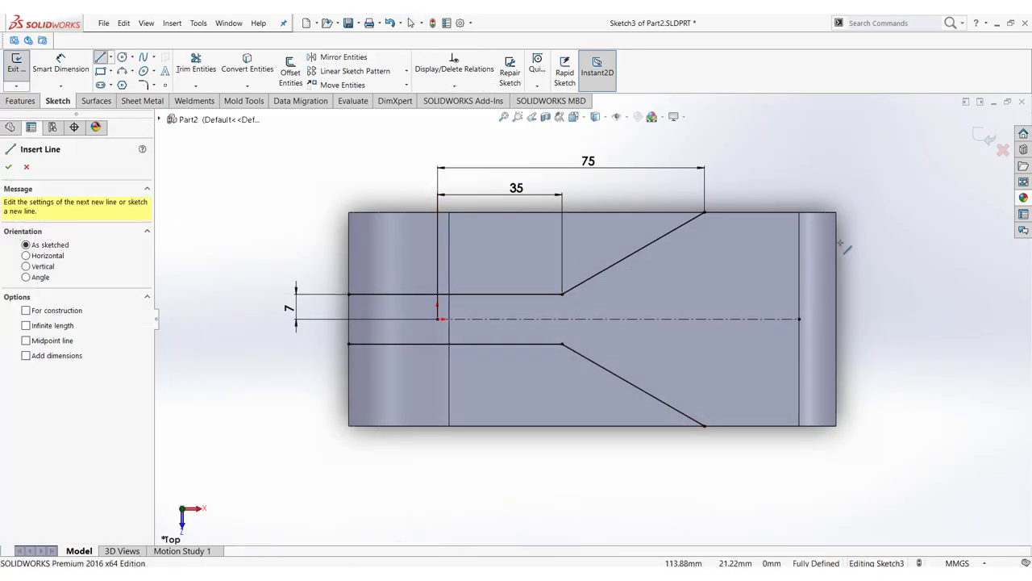
mouse_move(837, 235)
left_mouse_down()
mouse_move(713, 234)
mouse_move(592, 321)
left_mouse_up()
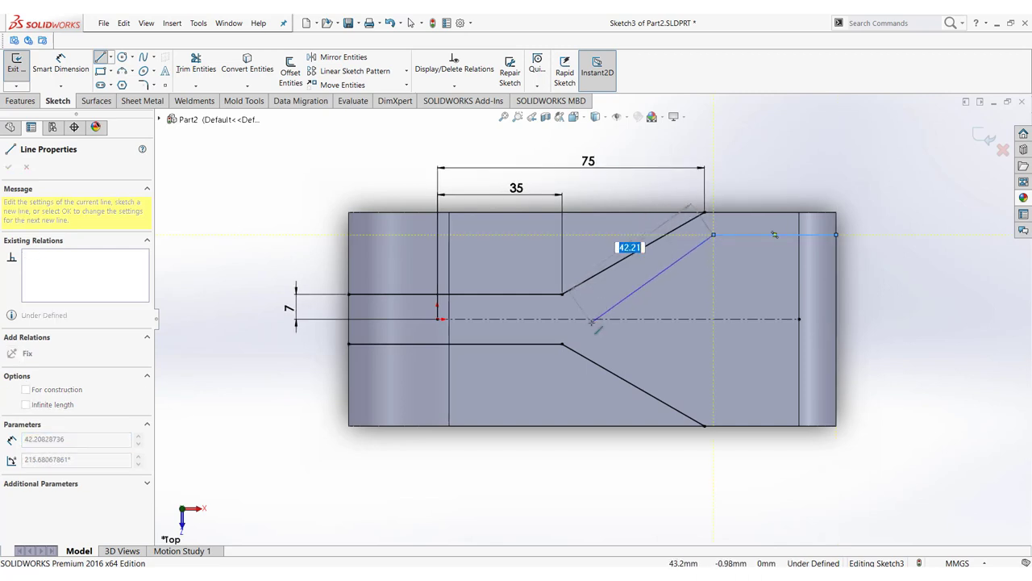
right_click(654, 344)
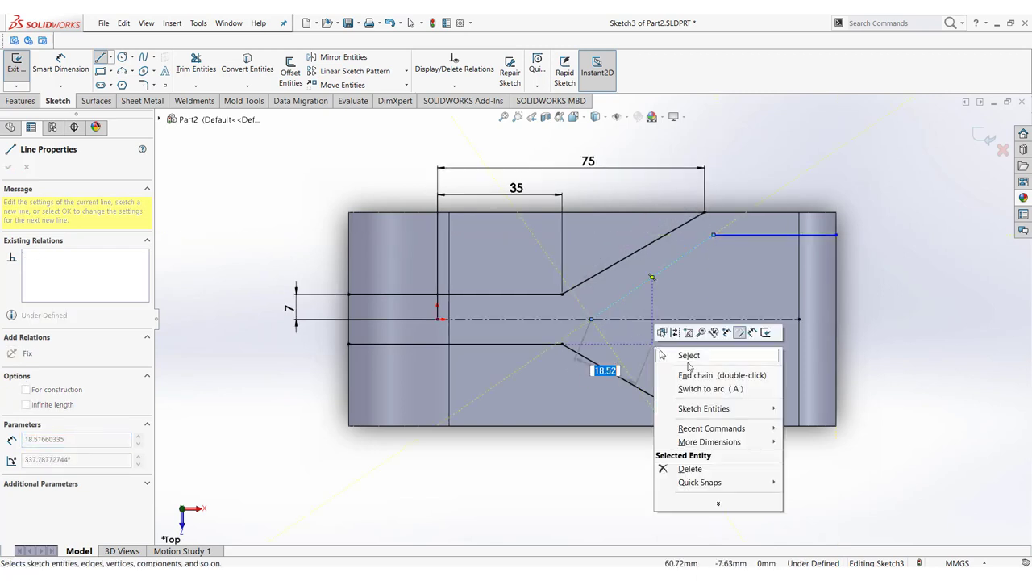
left_click(690, 355)
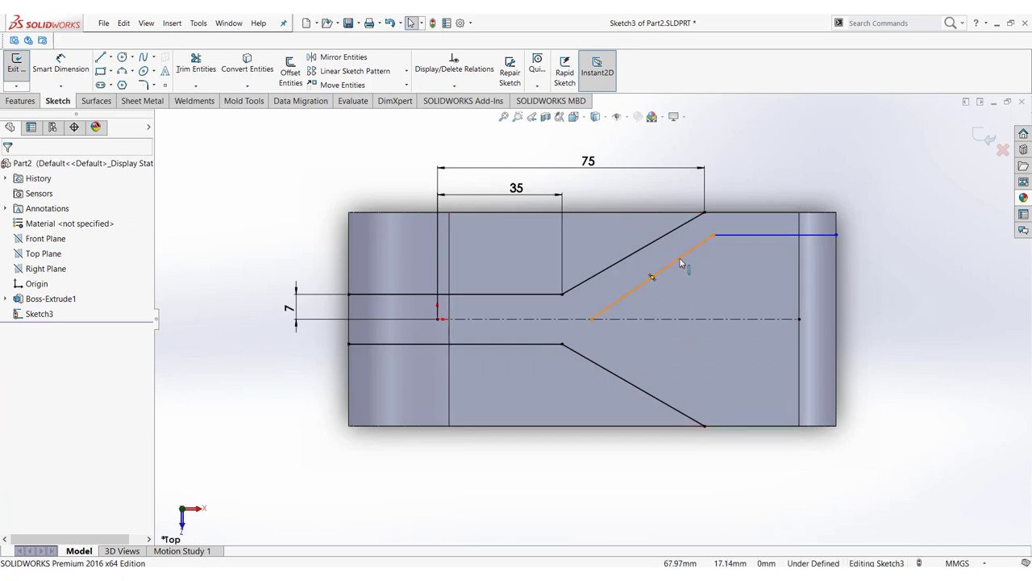
Step: Make the new slanted line parallel to the upper diagonal
left_click(681, 257)
left_click(666, 236, "ctrl")
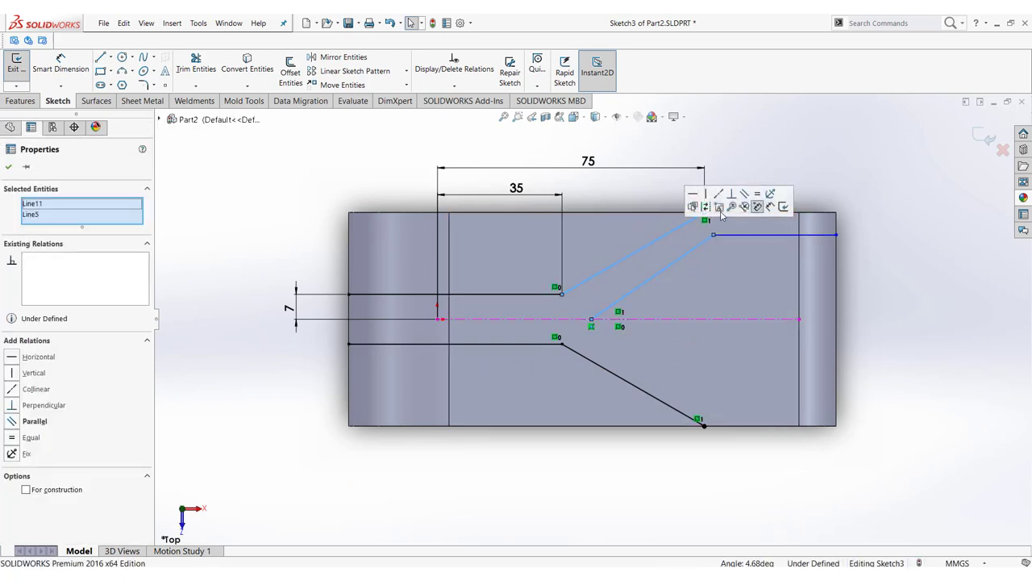
left_click(744, 196)
left_click(780, 148)
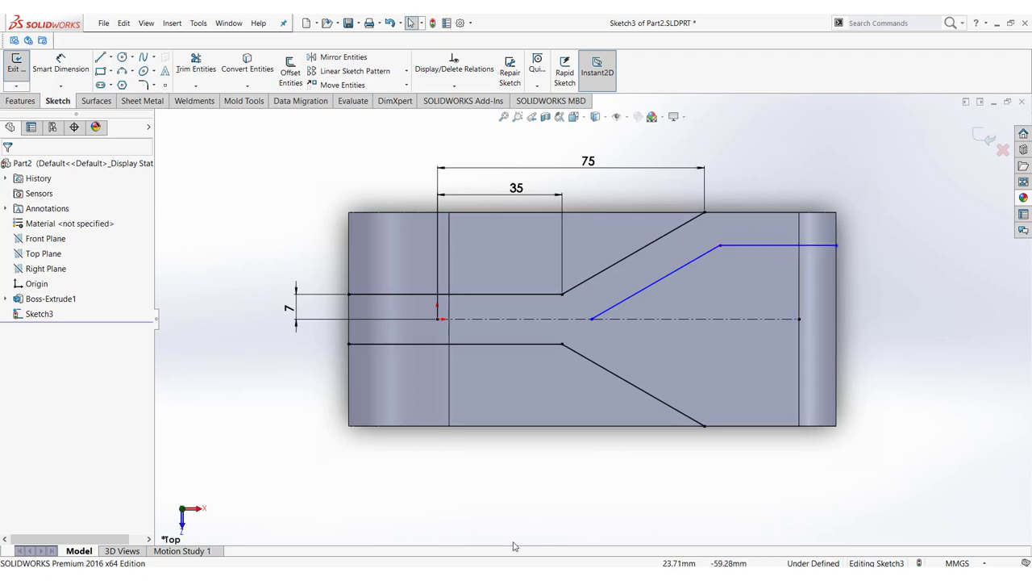
key("alt+Tab")
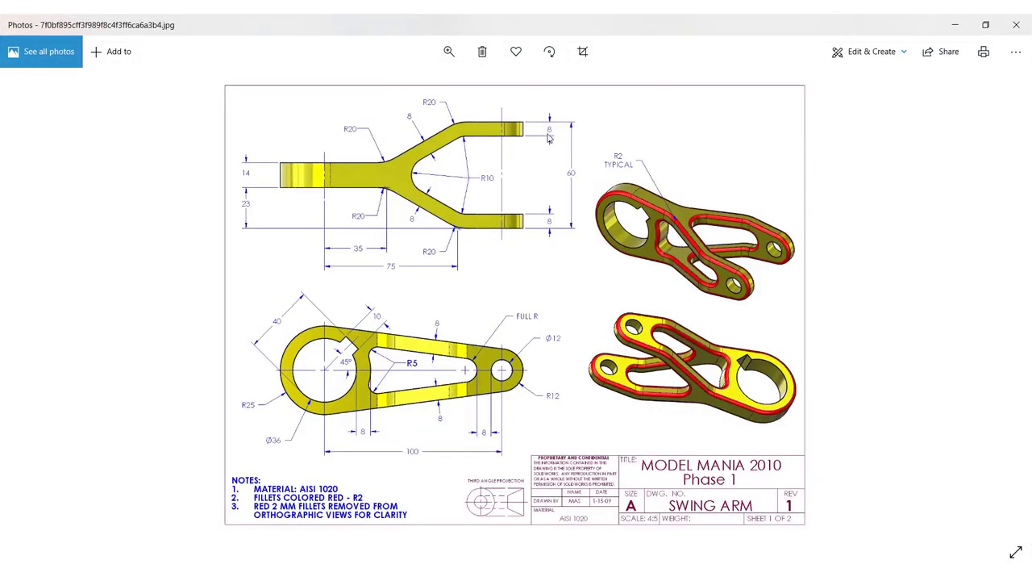
key("alt+Tab")
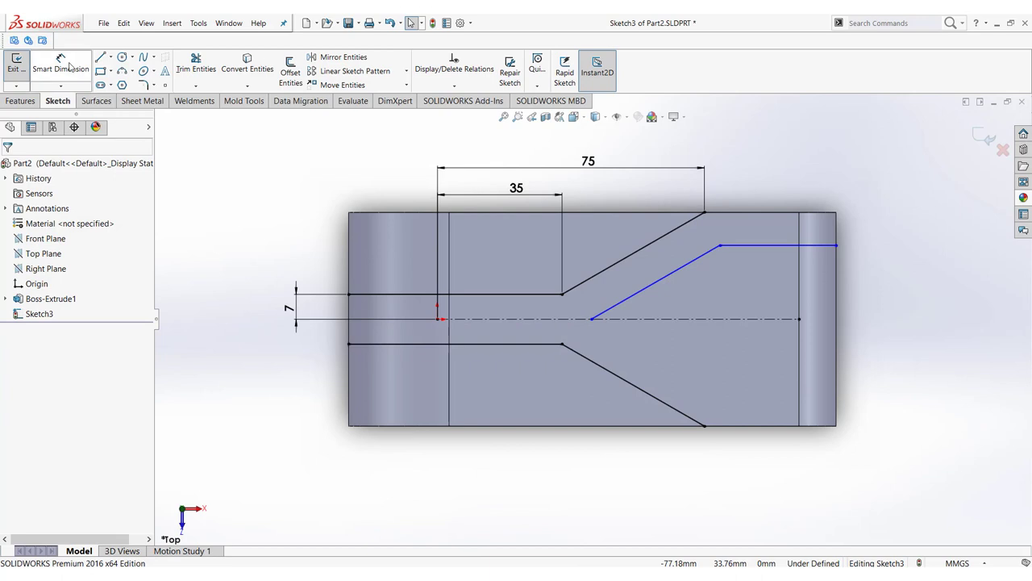
Step: Dimension the inner horizontal line 8 mm below the part's top edge
left_click(61, 65)
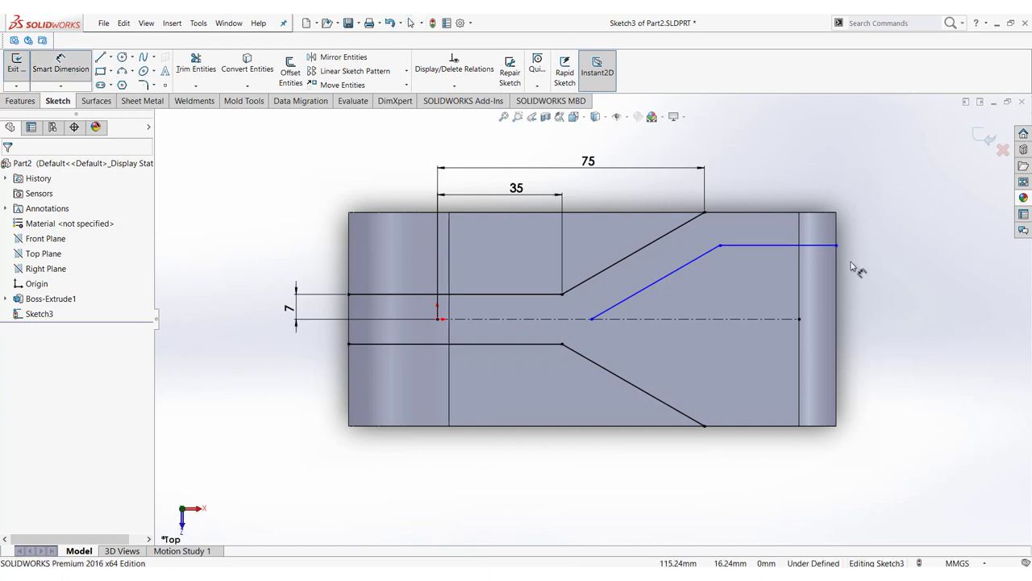
left_click(831, 213)
left_click(832, 247)
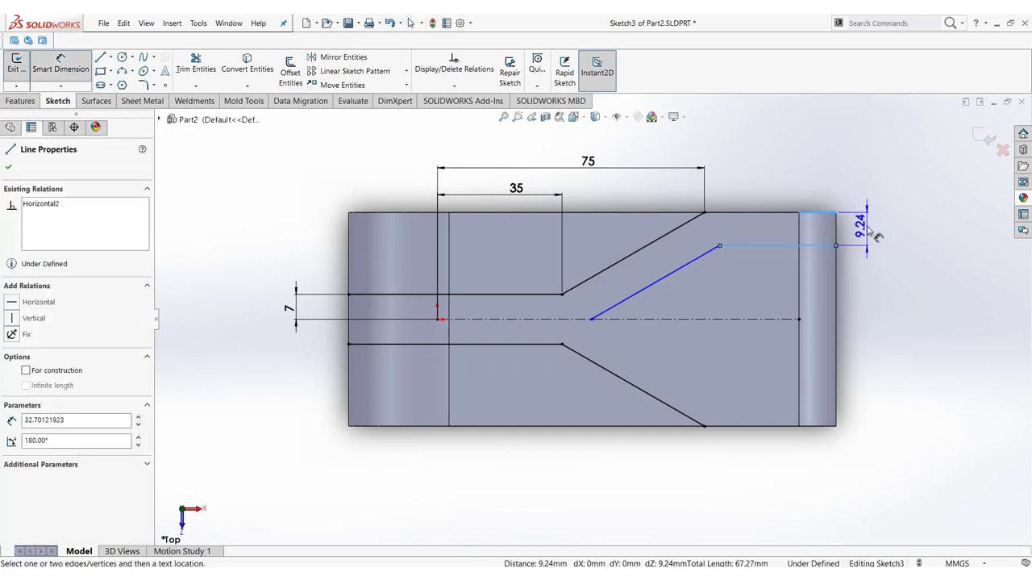
left_click(863, 211)
type("8")
key("Return")
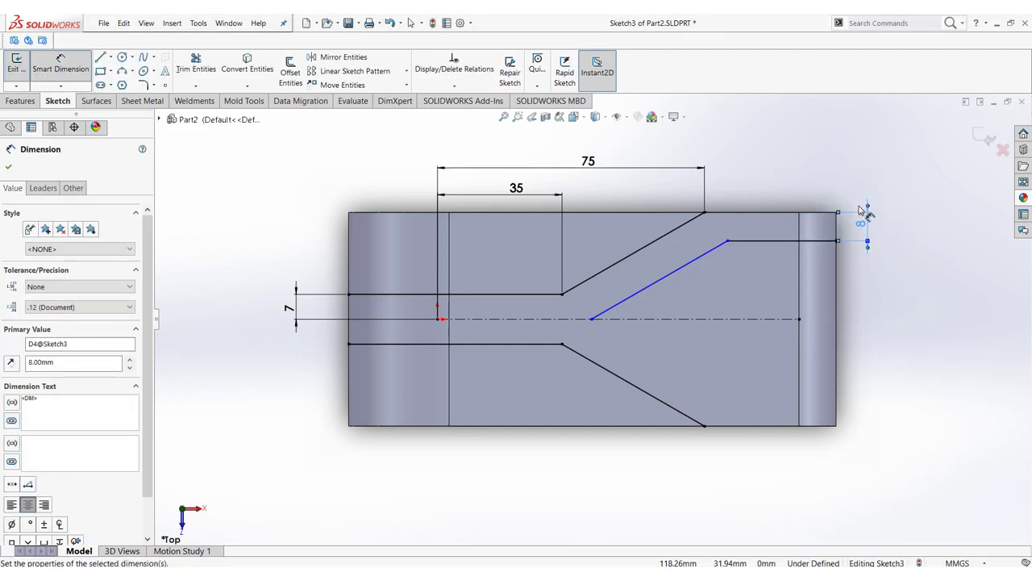
Step: Space the two parallel slanted lines 8 mm apart
left_click(656, 245)
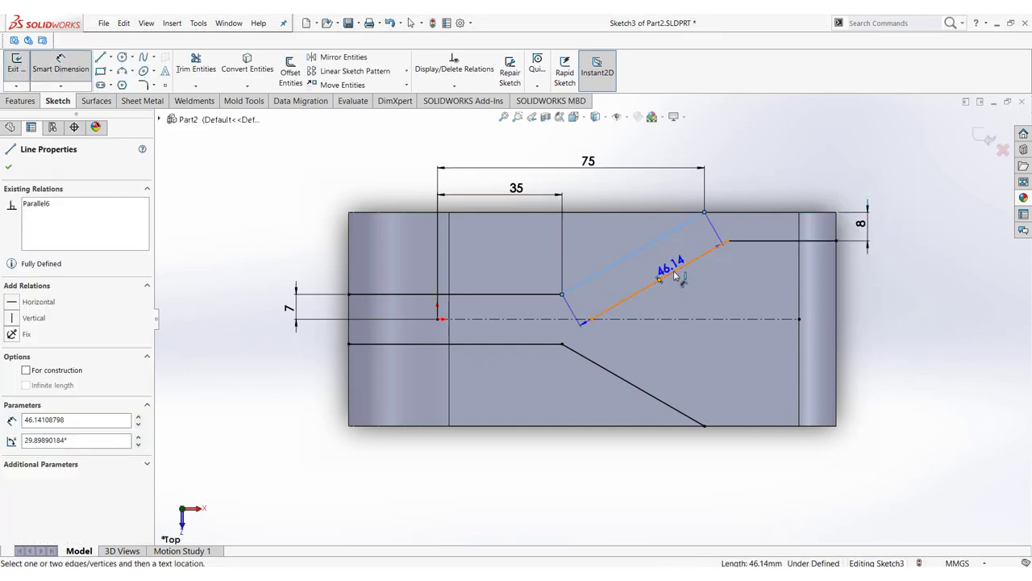
left_click(669, 272)
left_click(680, 252)
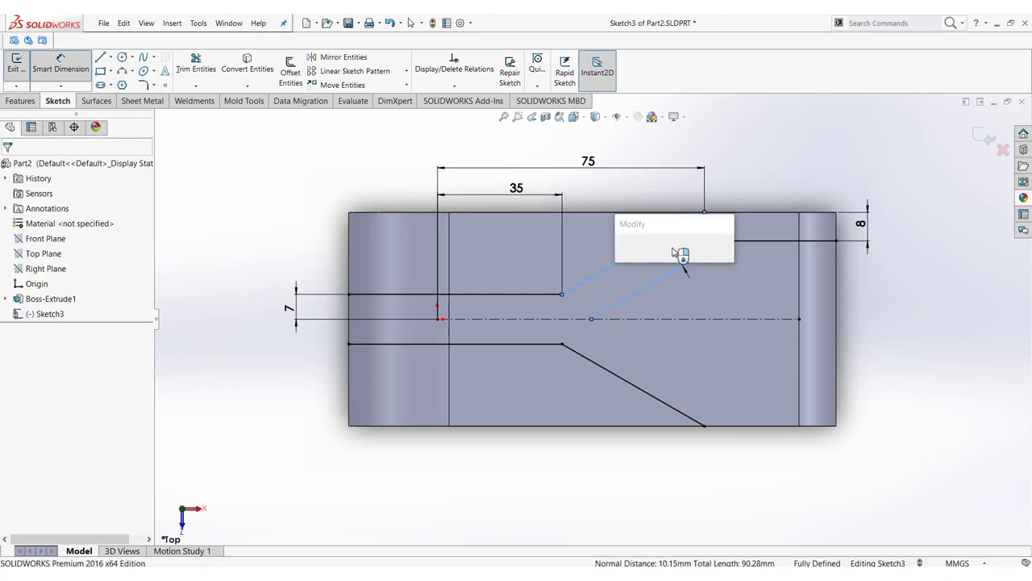
type("8")
key("Return")
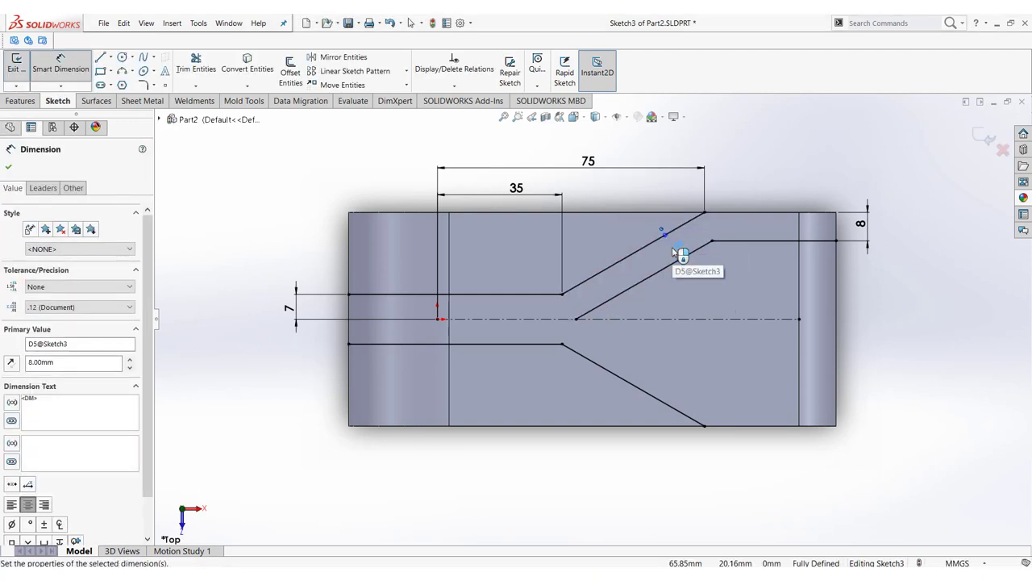
right_click(763, 263)
left_click(788, 297)
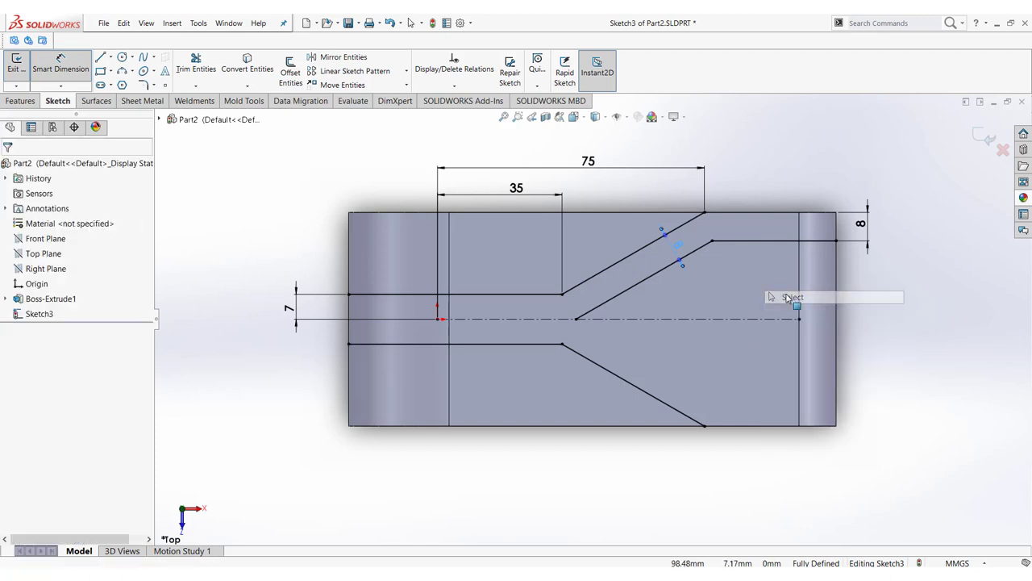
Step: Mirror inner lines Line11 and Line9 about centerline Line1, then view the part isometrically
left_click(343, 58)
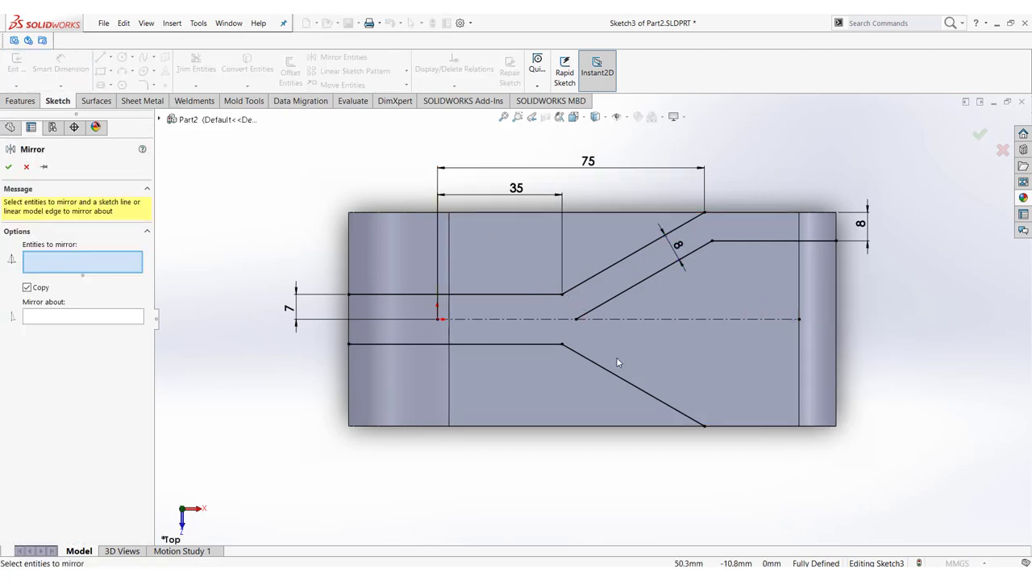
left_click(626, 292)
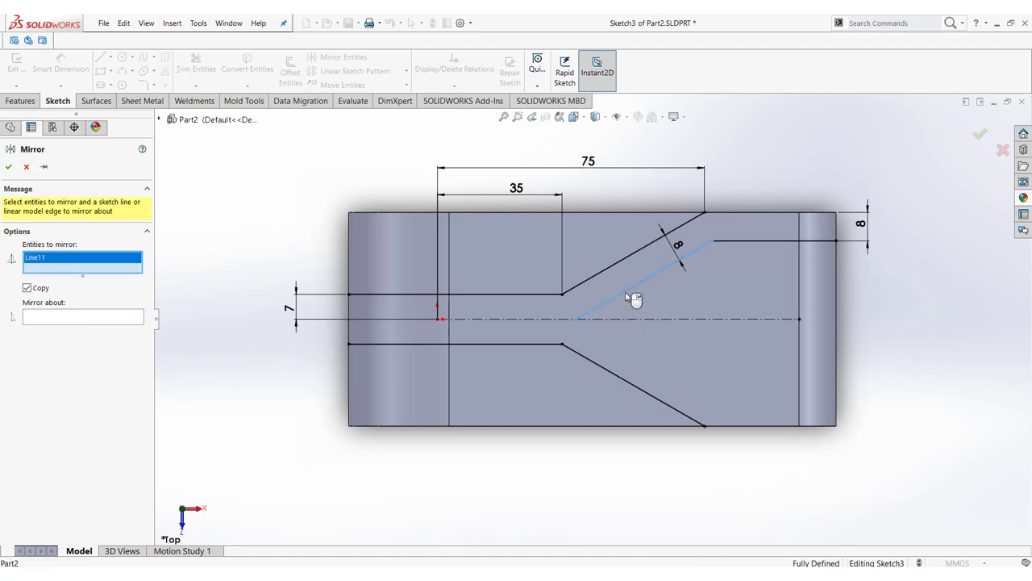
left_click(758, 240)
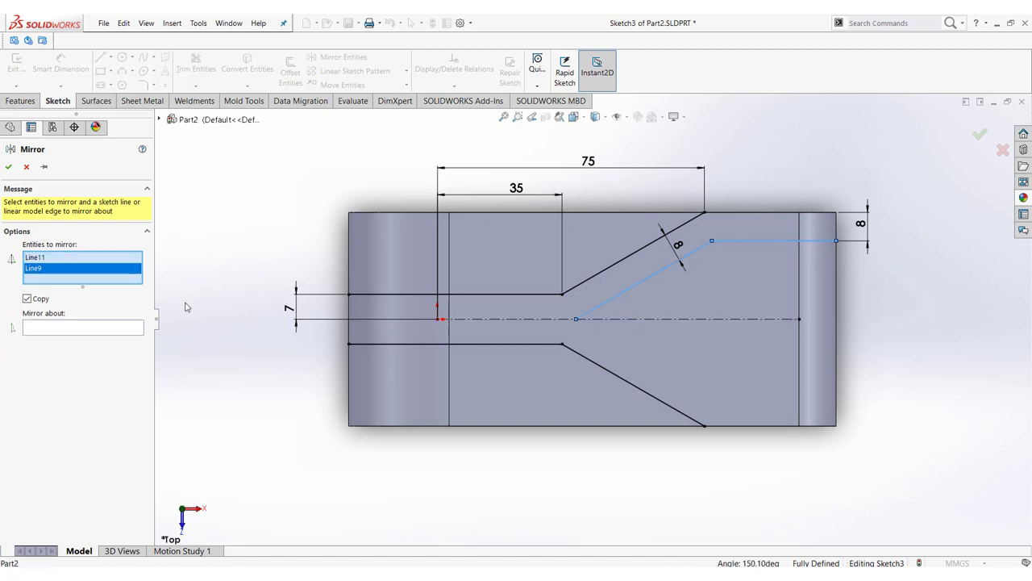
left_click(57, 329)
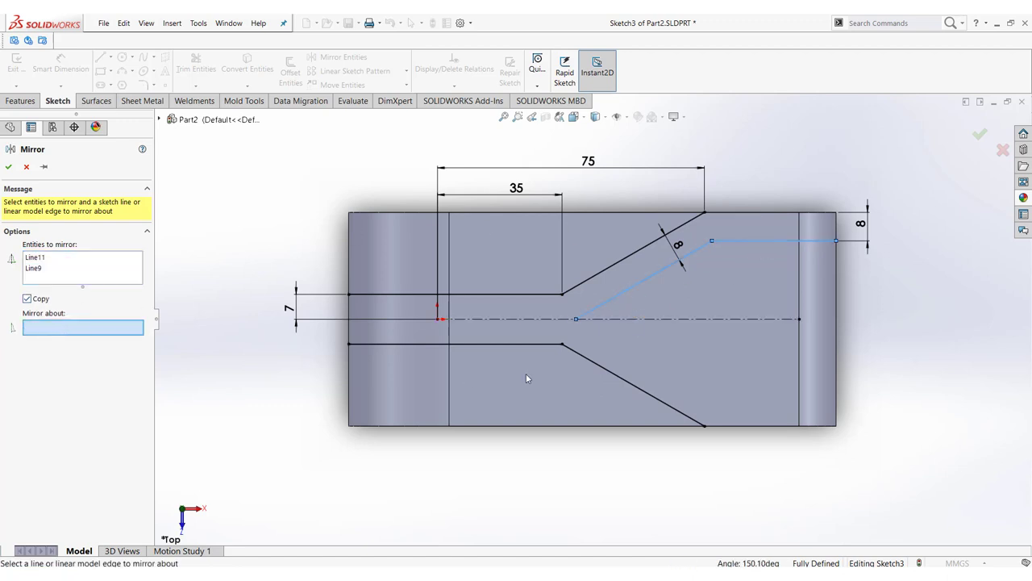
left_click(666, 320)
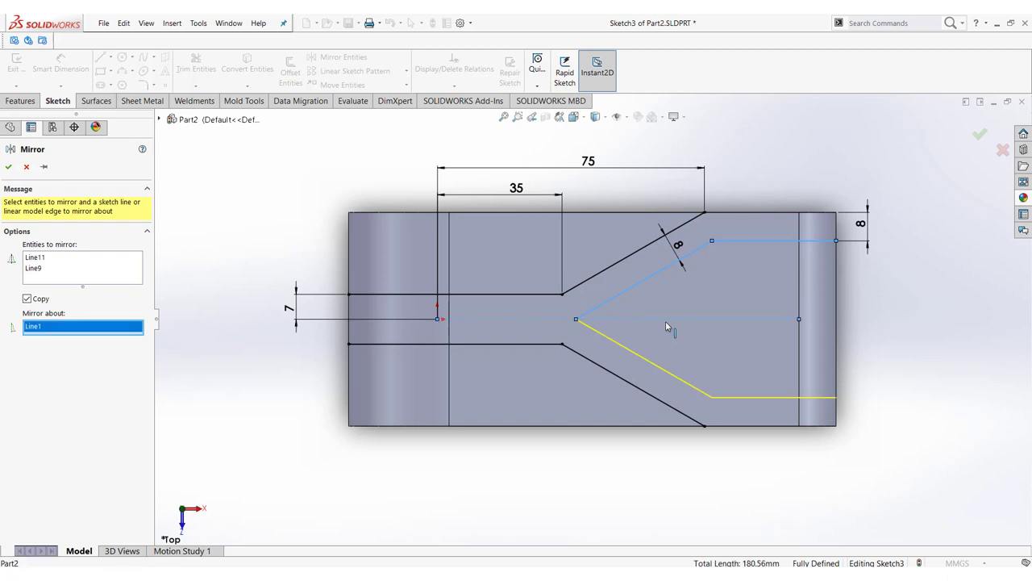
left_click(11, 167)
key("space")
left_click(397, 419)
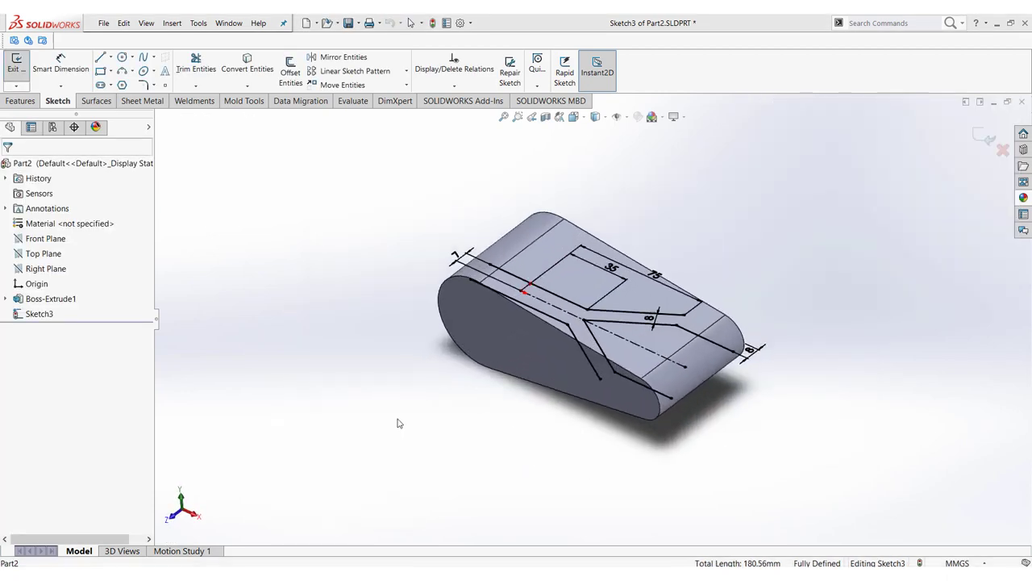
Step: Split the part with Cut Part, removing bodies 1, 2 and 4 via Consume cut bodies
left_click(172, 23)
mouse_move(192, 68)
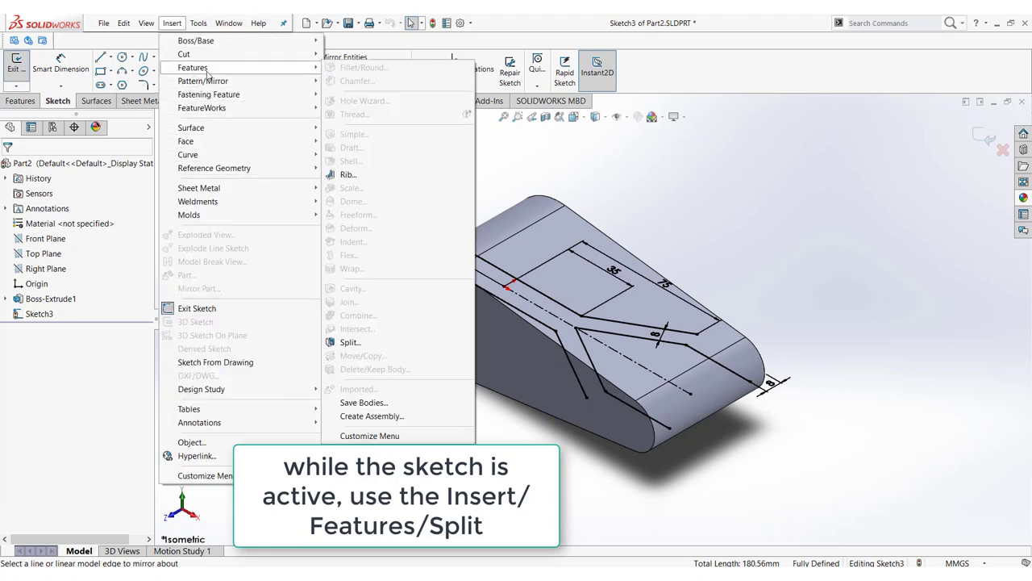
left_click(350, 341)
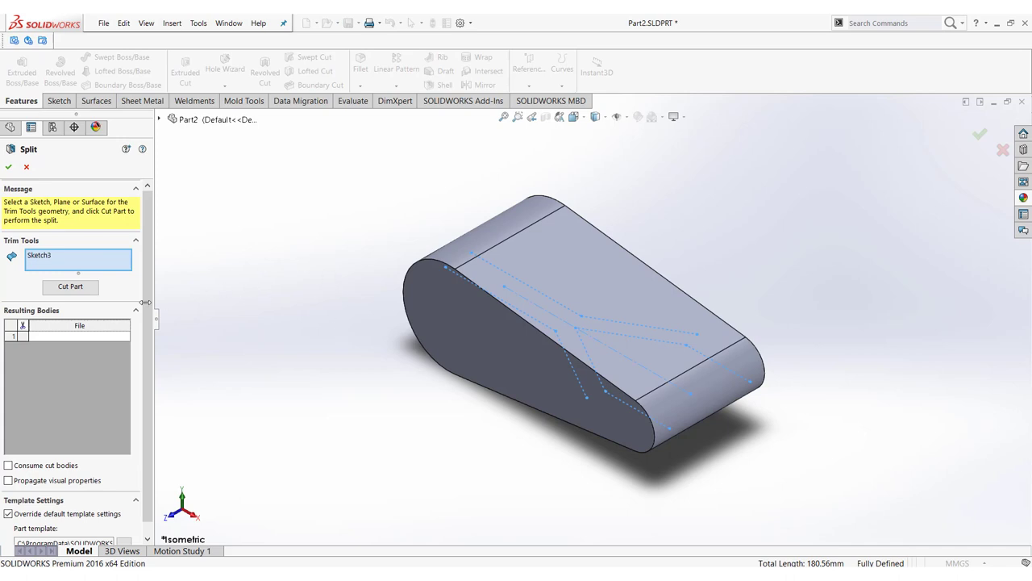
left_click(70, 287)
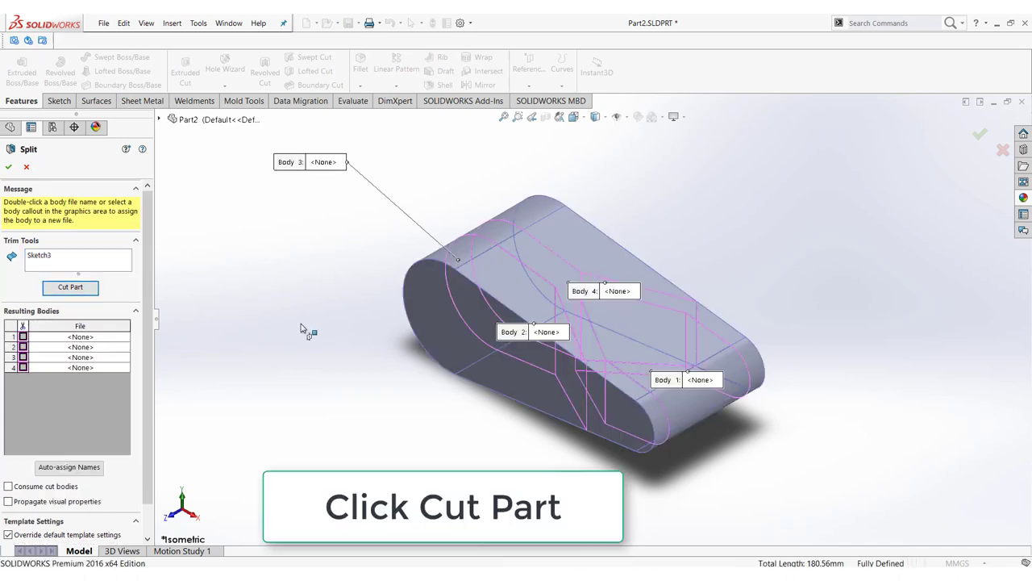
left_click(23, 336)
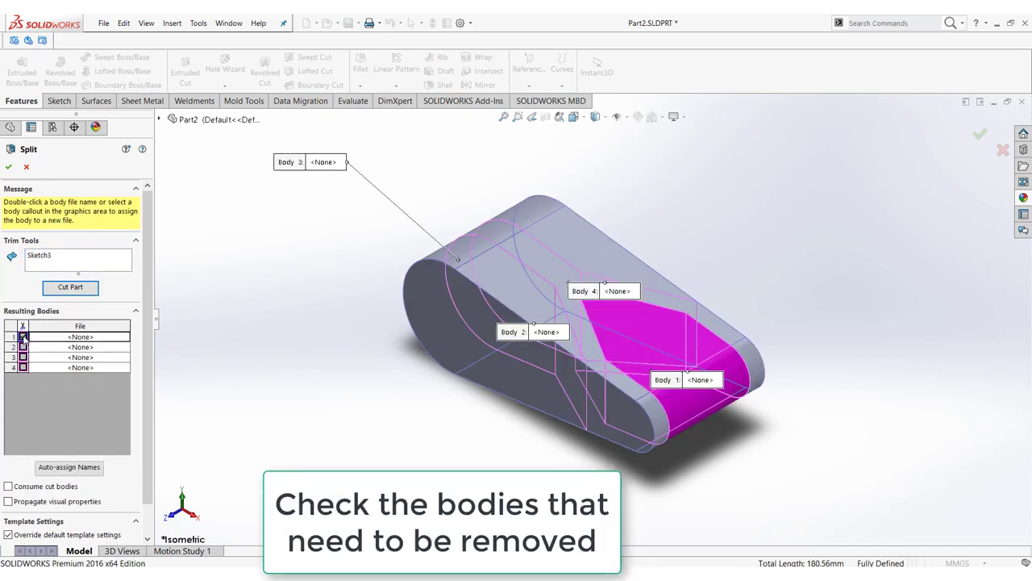
left_click(22, 347)
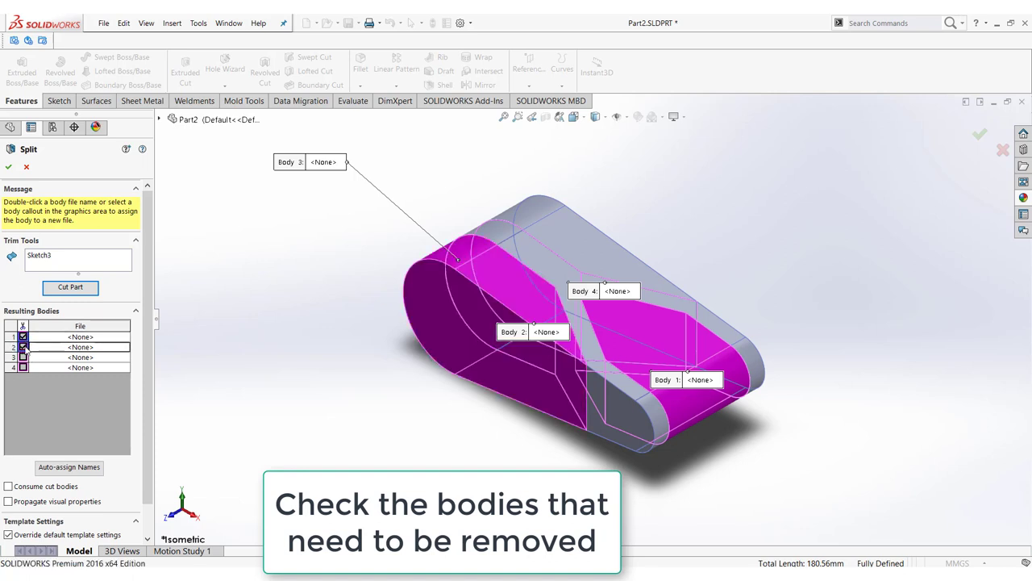
left_click(23, 357)
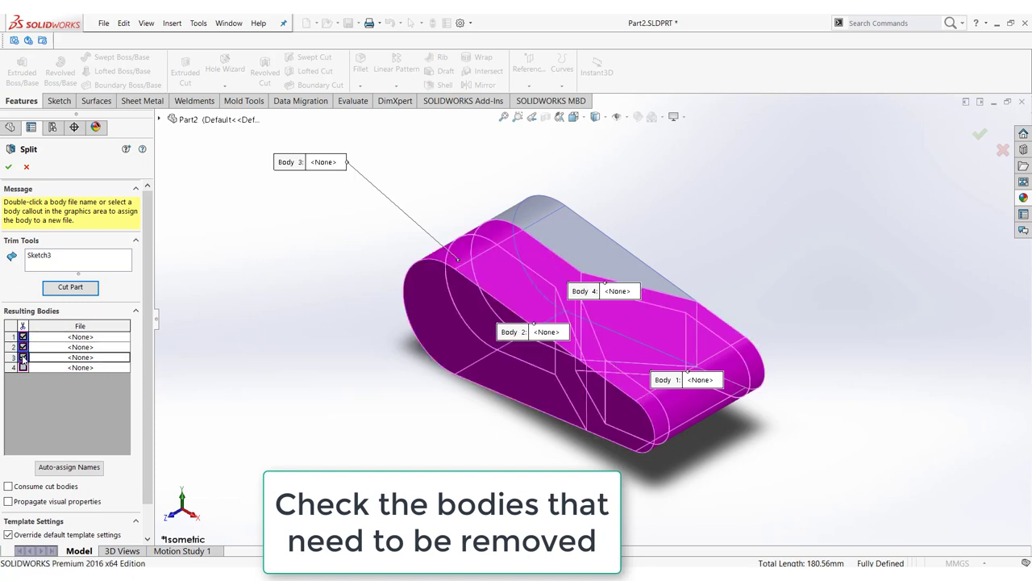
left_click(22, 360)
left_click(23, 367)
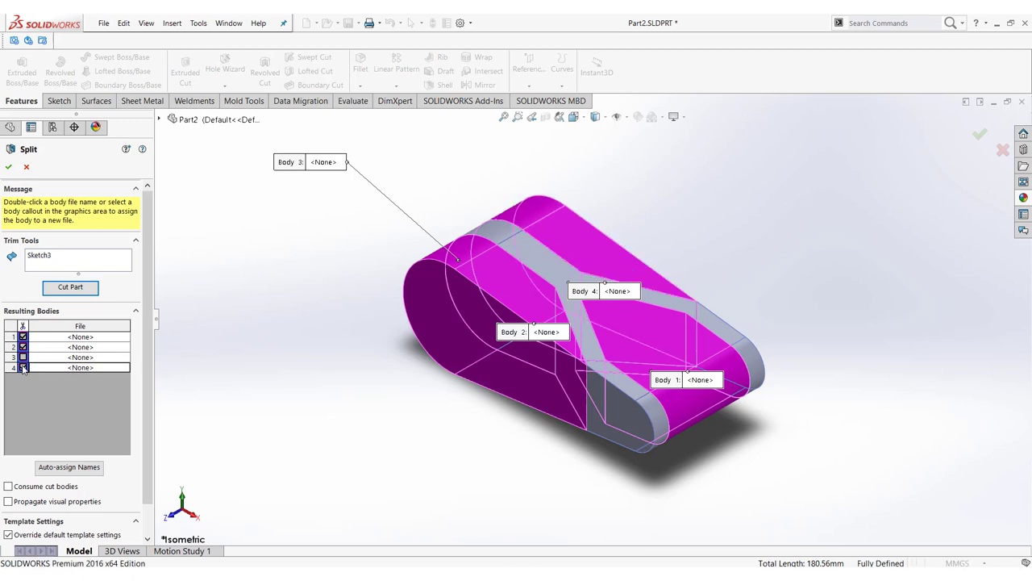
left_click(9, 487)
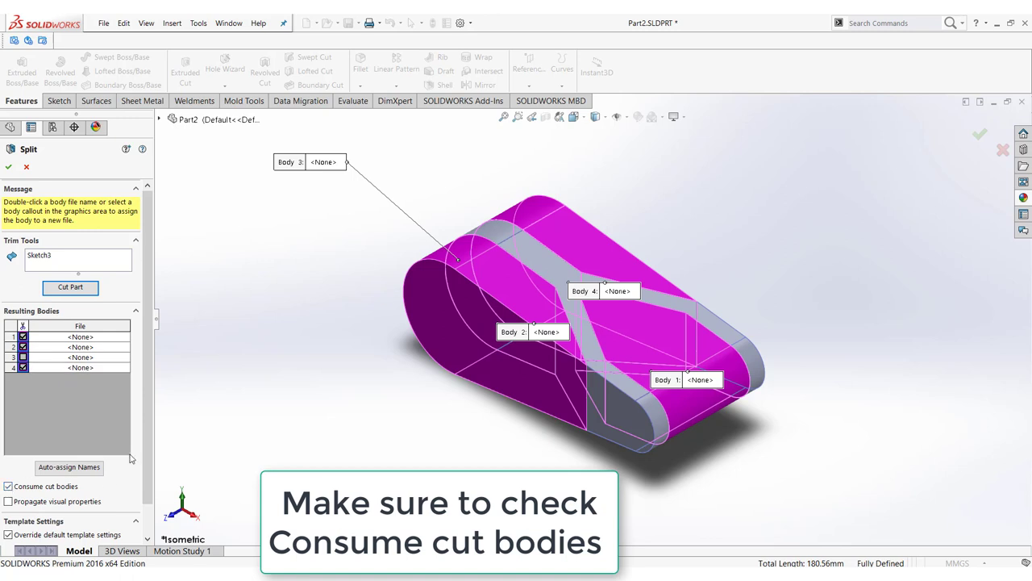
left_click(6, 167)
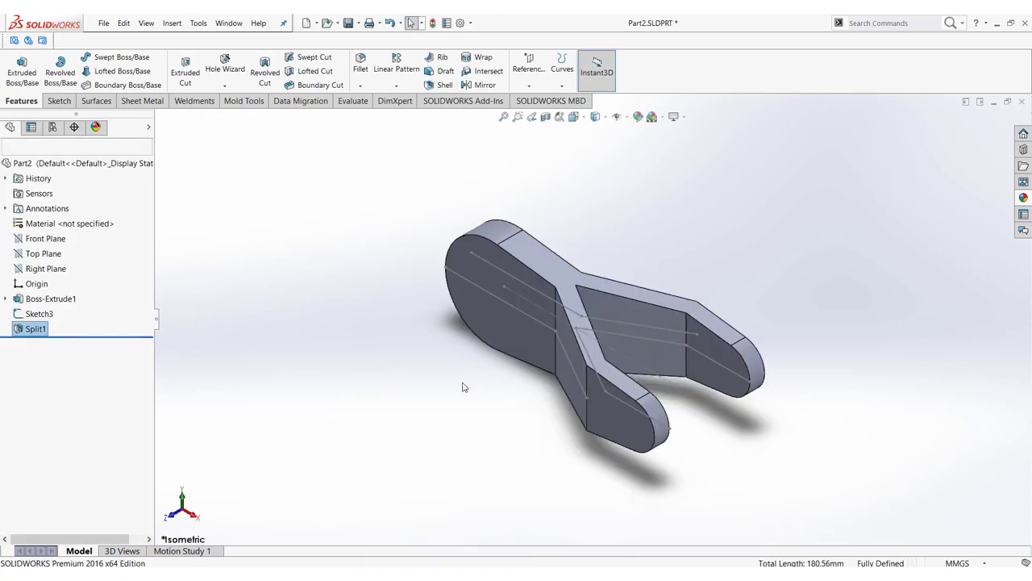
Step: Return the swing arm to isometric view and compare it with the reference drawing
mouse_move(470, 405)
middle_mouse_down()
mouse_move(500, 433)
mouse_move(479, 387)
mouse_move(479, 396)
middle_mouse_up()
key("space")
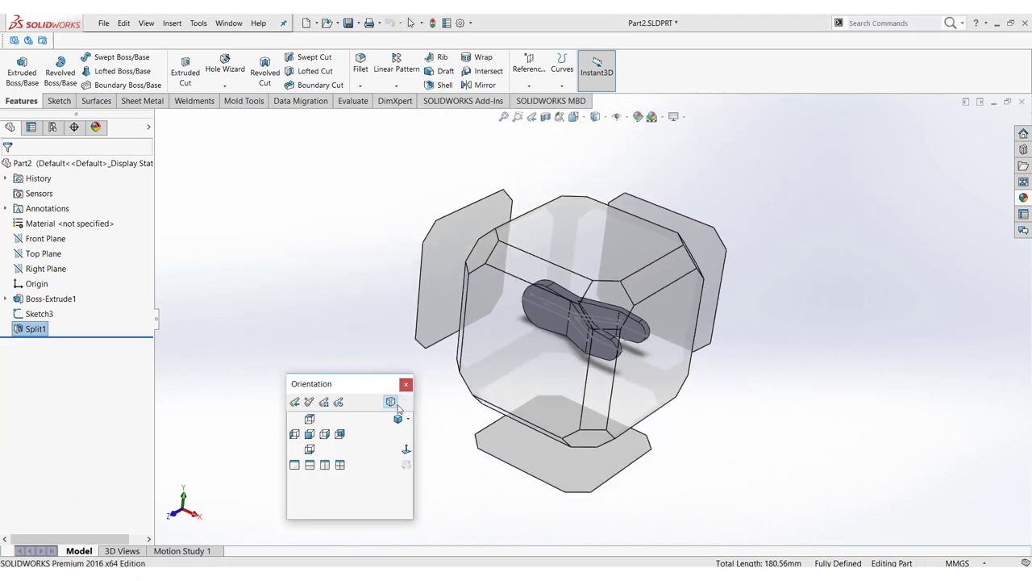
left_click(398, 419)
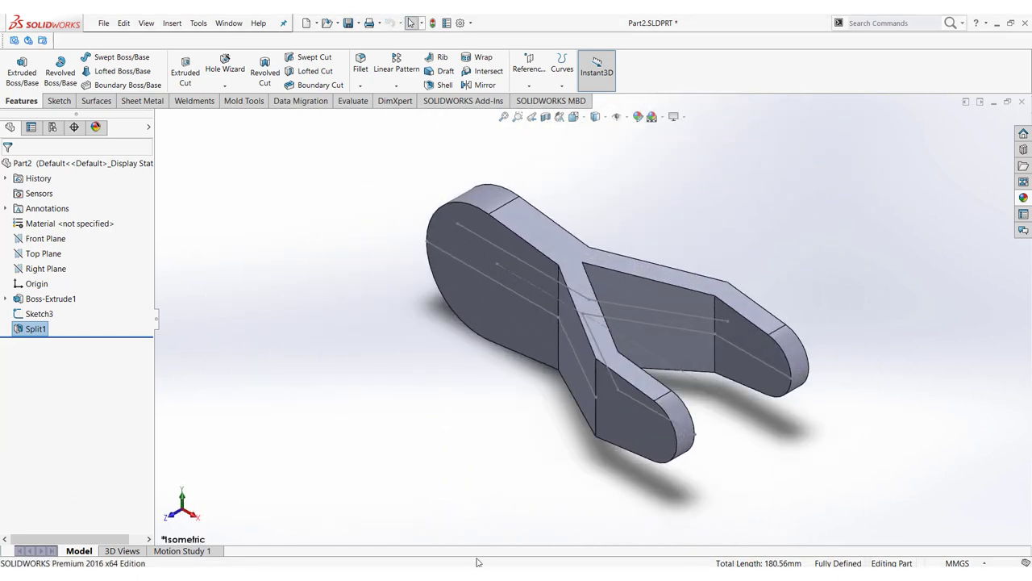
left_click(879, 418)
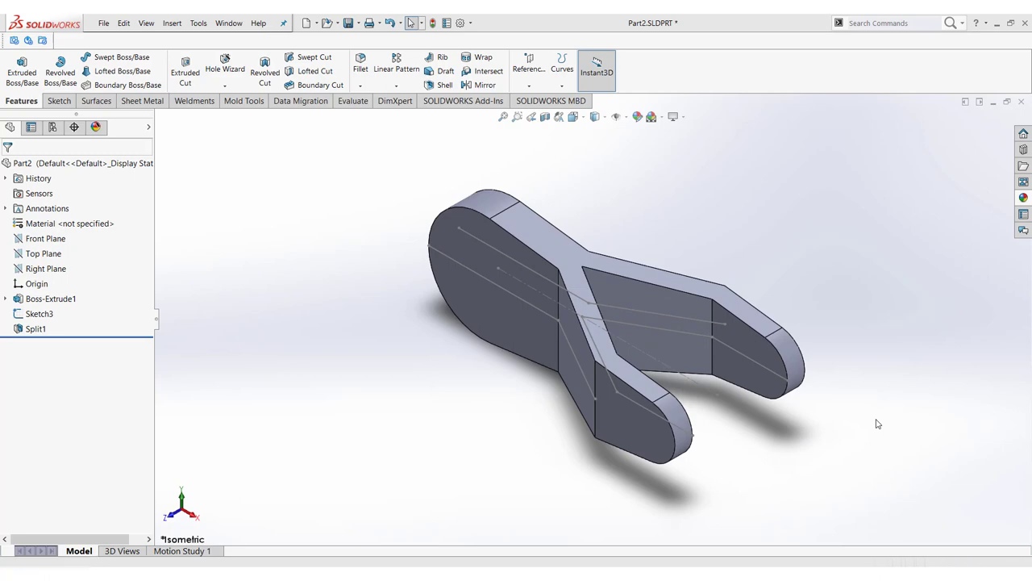
key("alt+Tab")
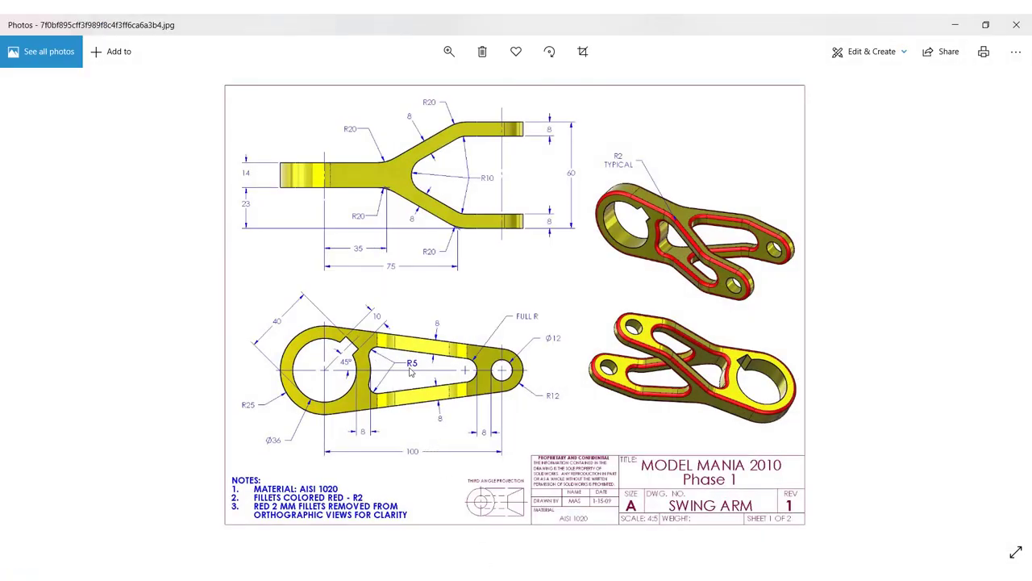
key("alt+Tab")
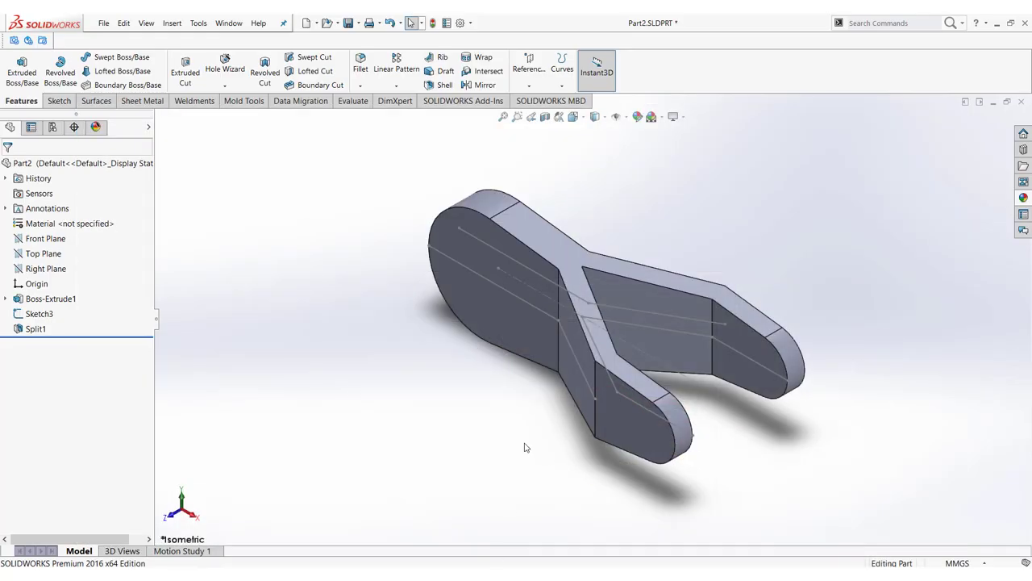
Step: Start a new sketch on the Front Plane and view it normal-to
left_click(40, 239)
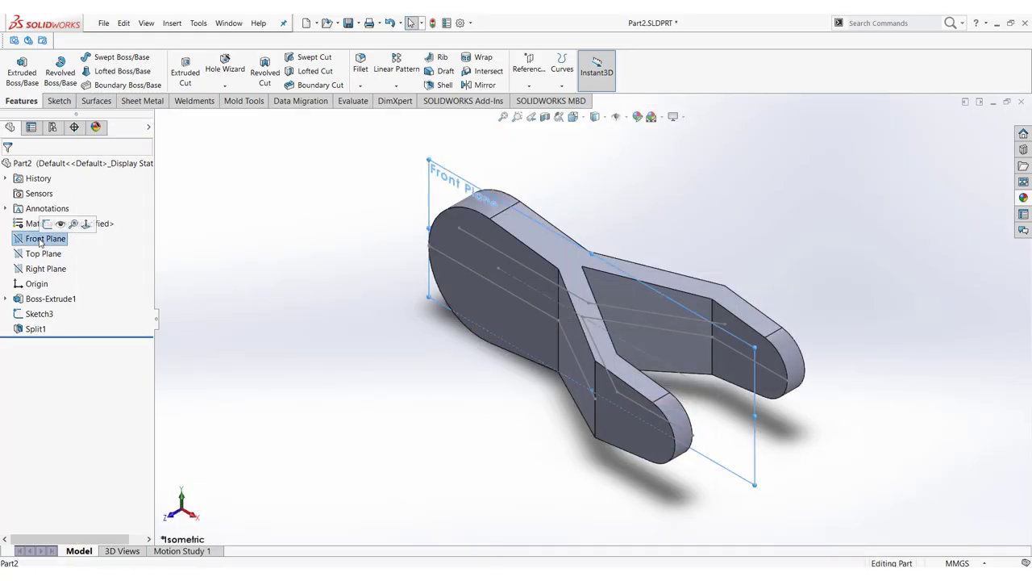
left_click(45, 224)
left_click(51, 344)
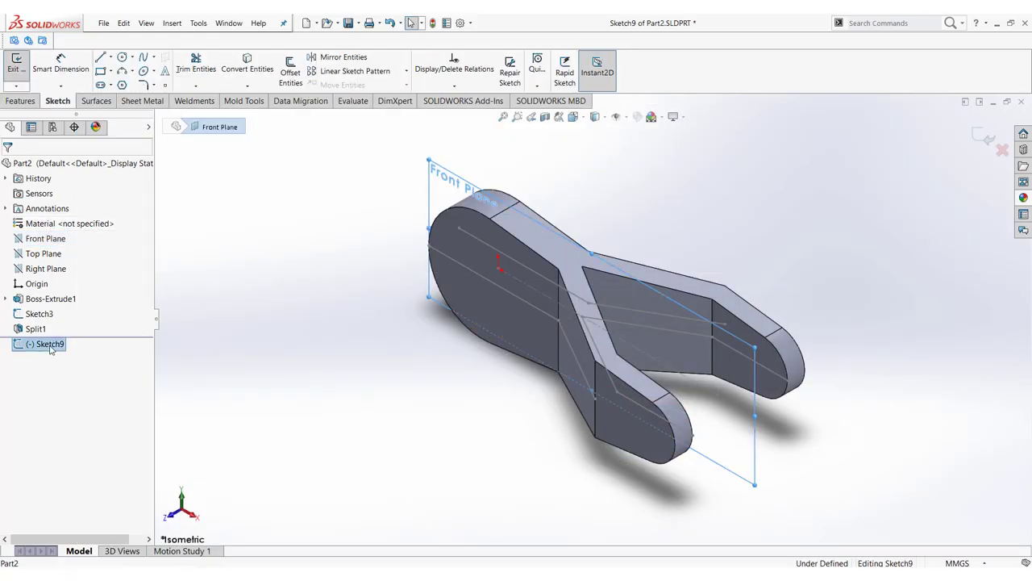
left_click(77, 331)
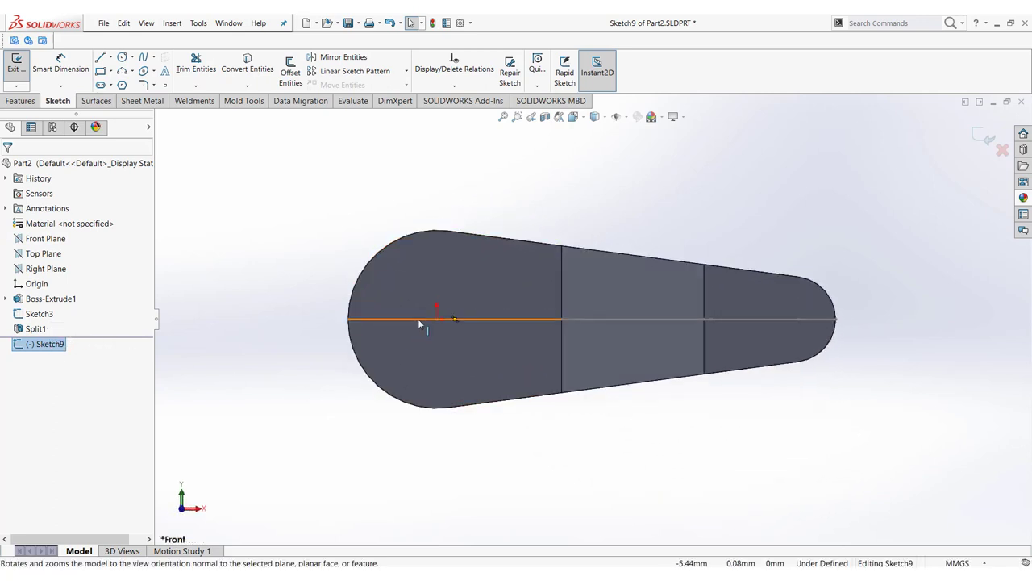
Step: Draw a large circle at the origin and a small circle on the right end's arc
left_click(122, 58)
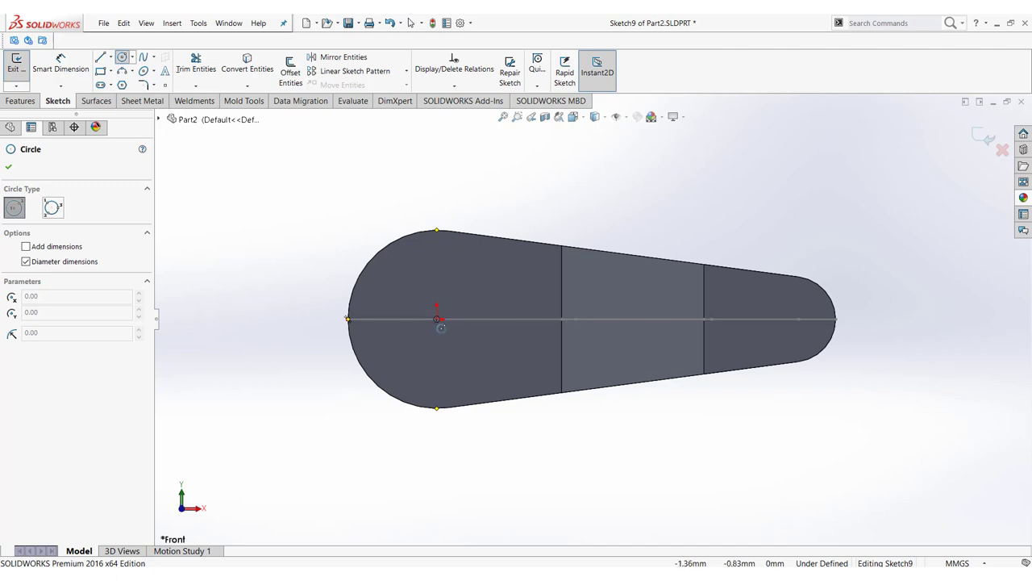
left_click(437, 319)
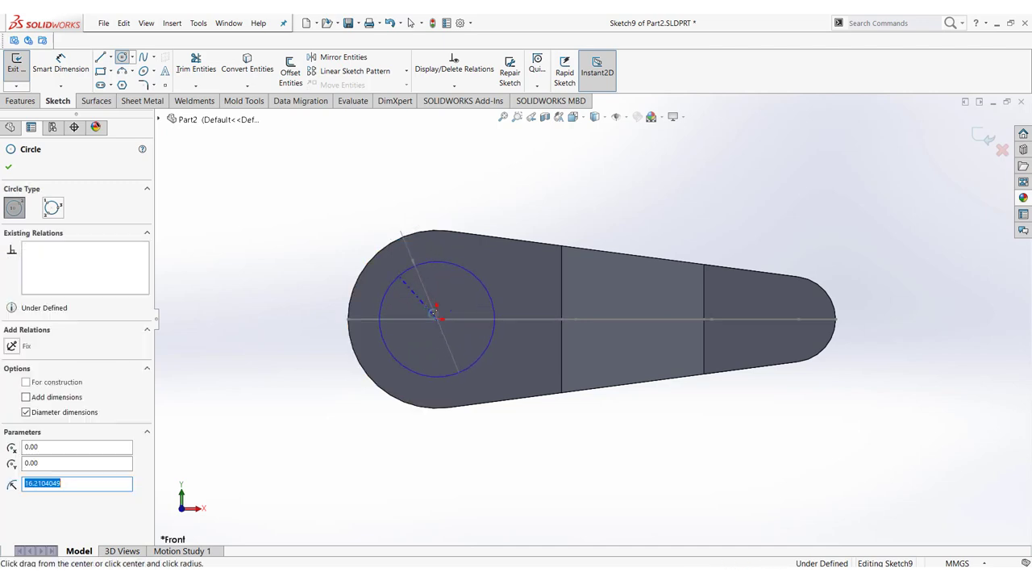
left_click(400, 277)
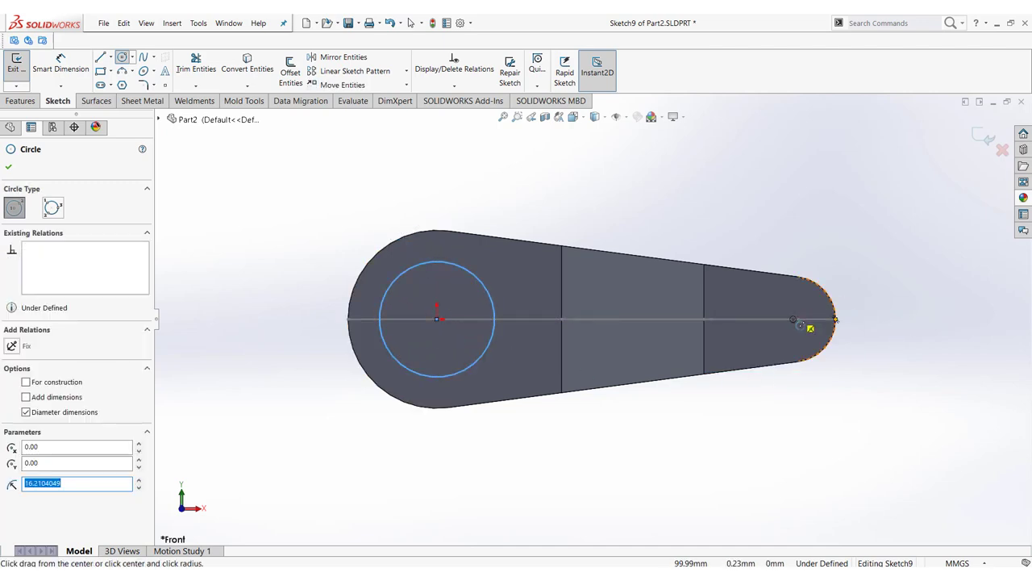
left_click(792, 320)
left_click(808, 333)
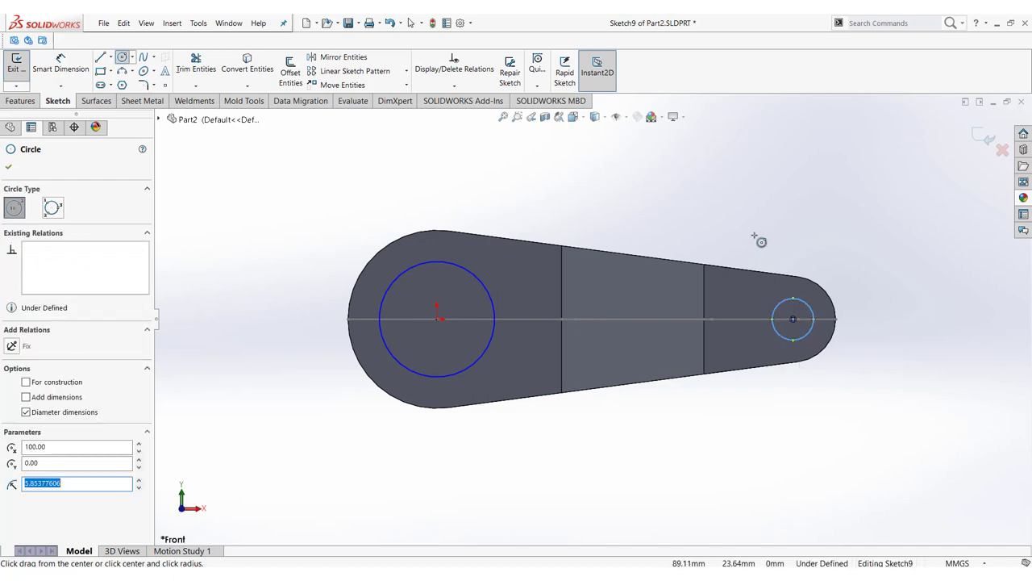
Step: Dimension the large circle to Ø36 and the small circle to Ø12
right_click(758, 239)
left_click(870, 226)
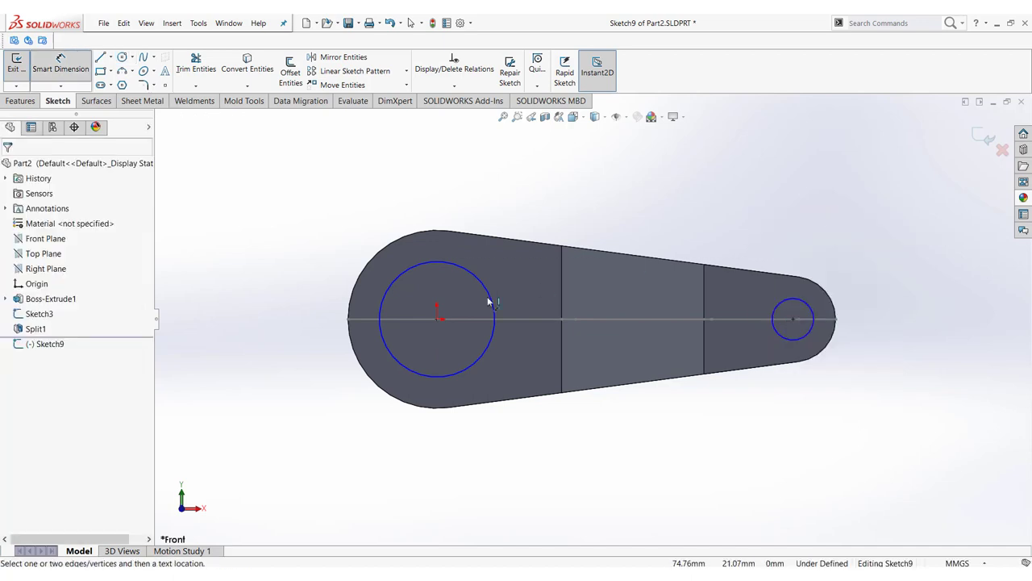
left_click(396, 281)
left_click(298, 311)
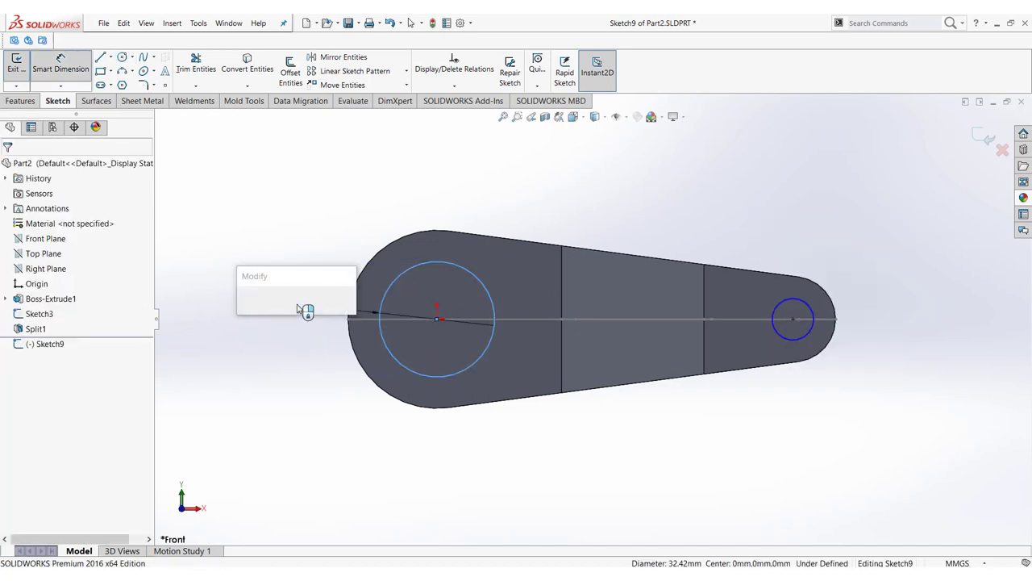
type("36")
key("Return")
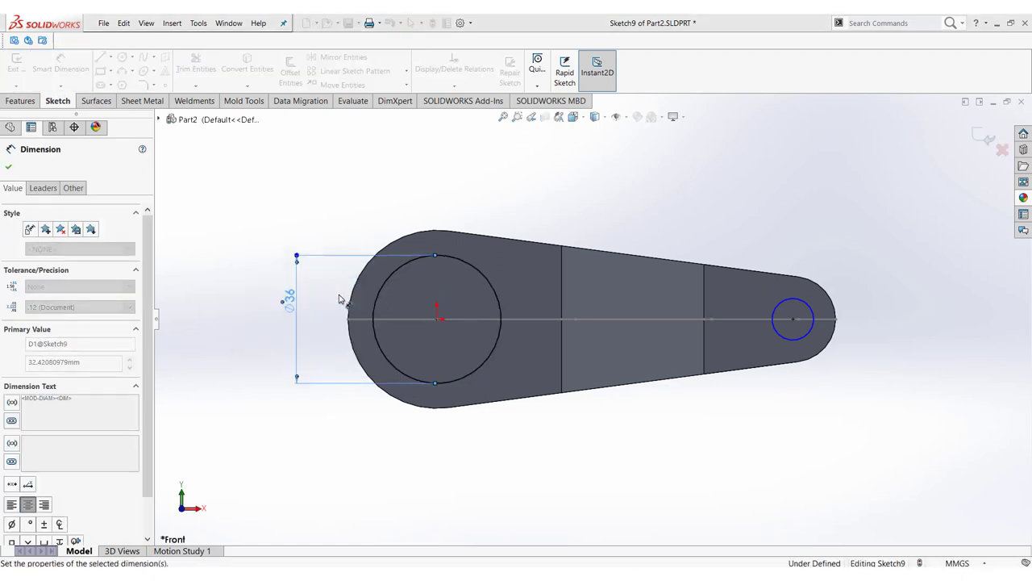
left_click(839, 320)
left_click(869, 323)
type("12")
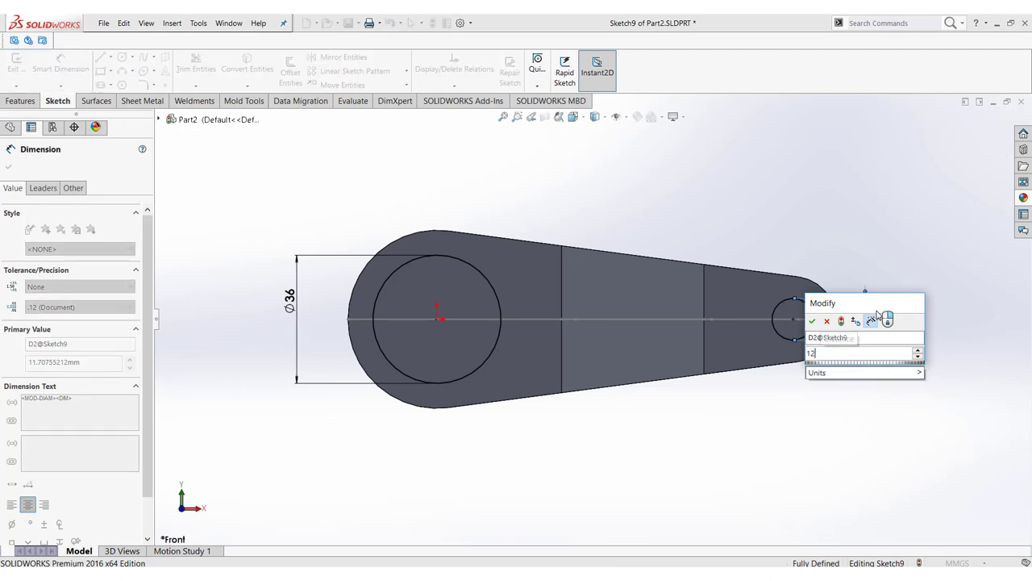
key("Return")
right_click(889, 367)
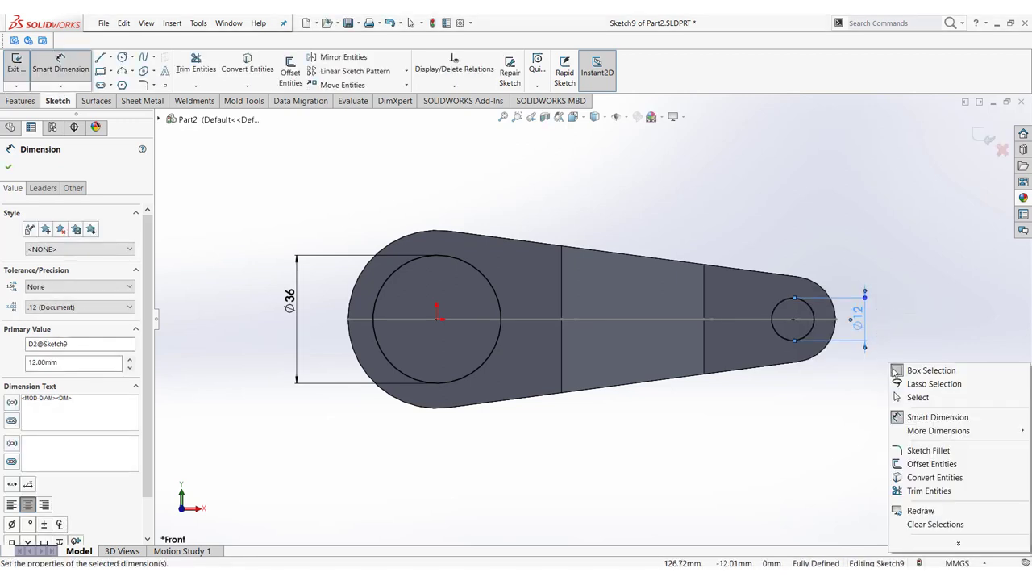
left_click(907, 396)
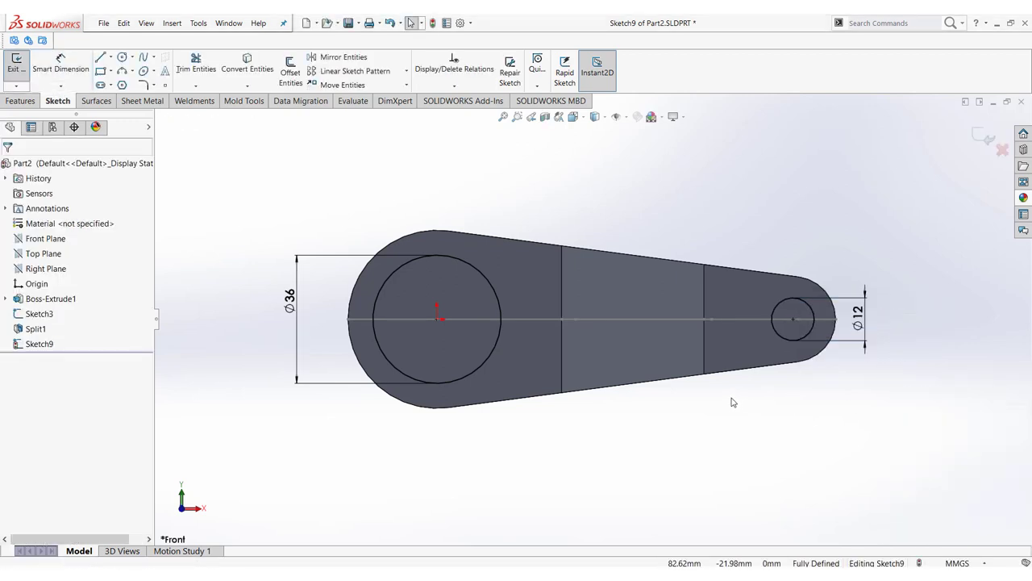
Step: Draw a centerline from the origin to the small circle's centre
left_click(111, 58)
left_click(141, 83)
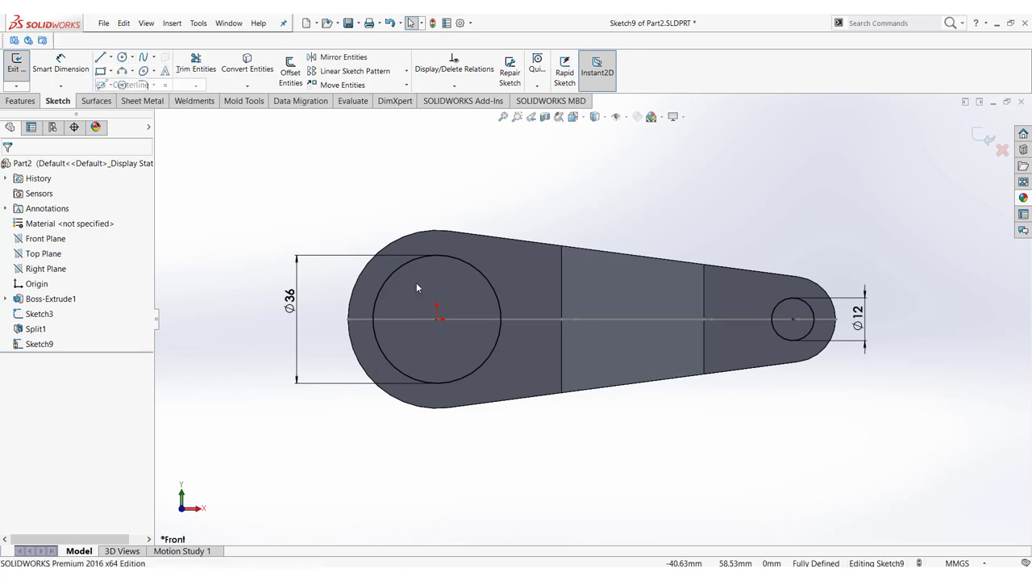
left_click(437, 320)
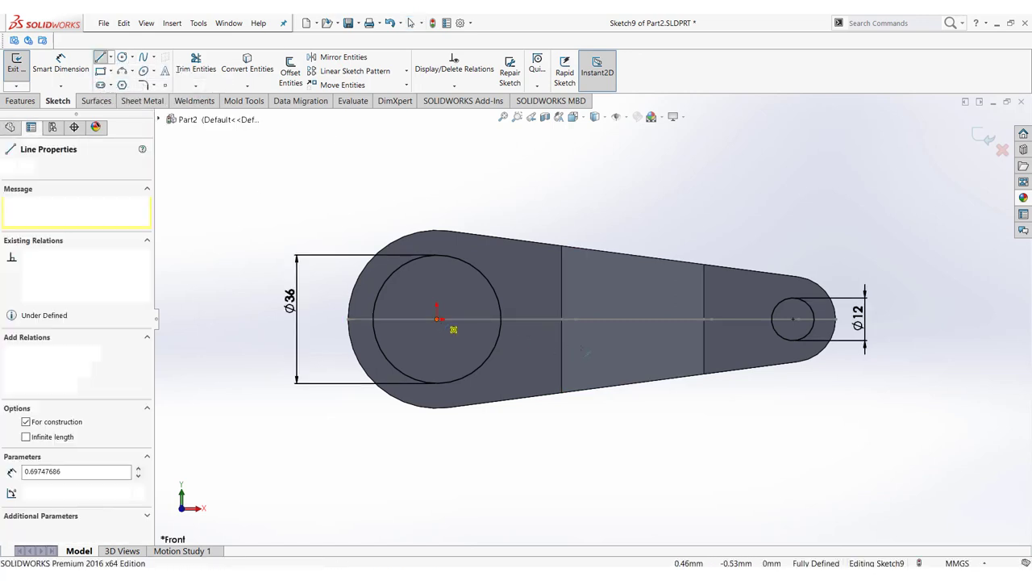
left_click(805, 324)
right_click(841, 387)
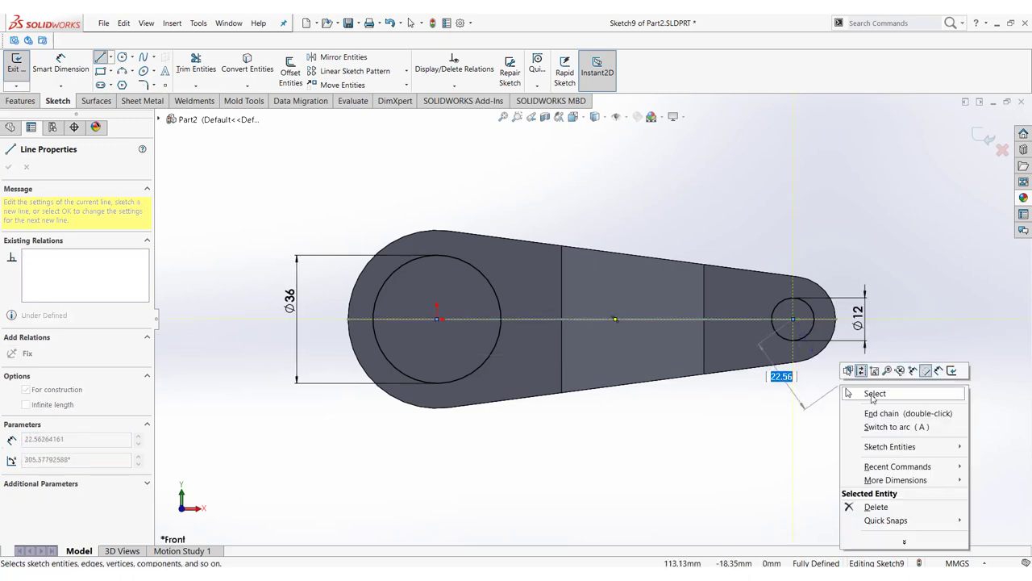
left_click(874, 393)
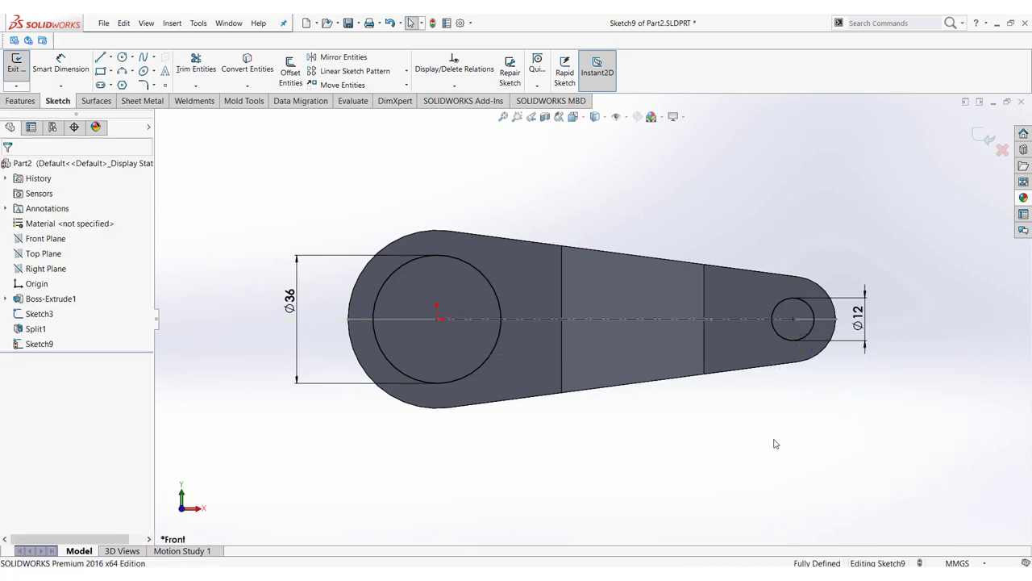
key("alt+Tab")
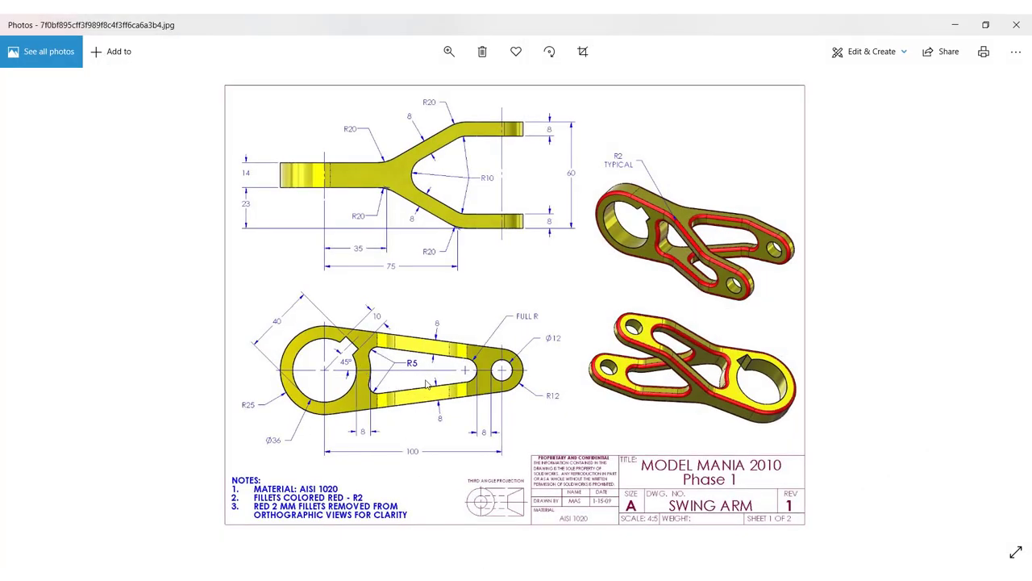
key("alt+Tab")
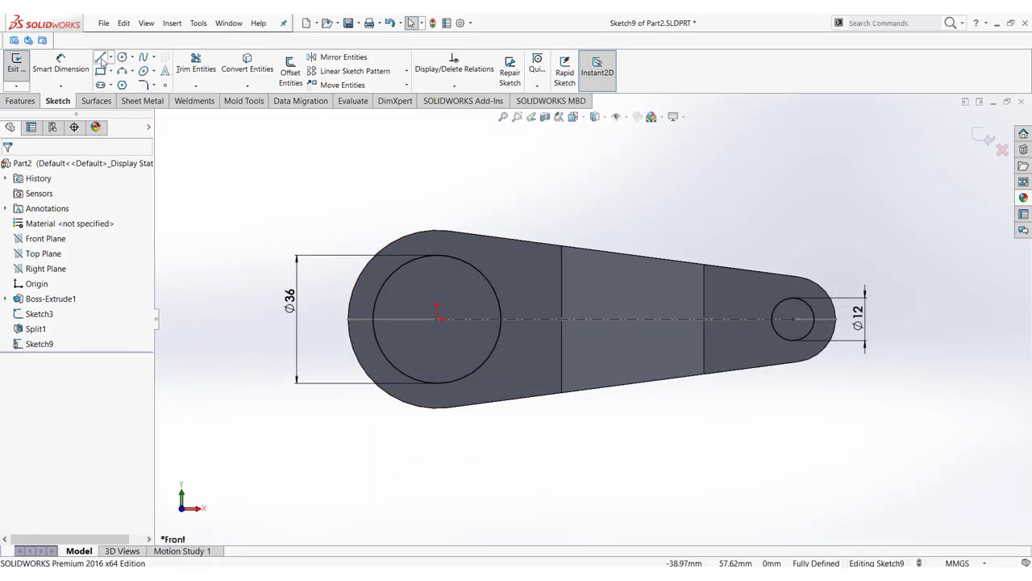
Step: Sketch the upper and lower tapered slot lines on either side of the centerline
key("l")
left_click(482, 251)
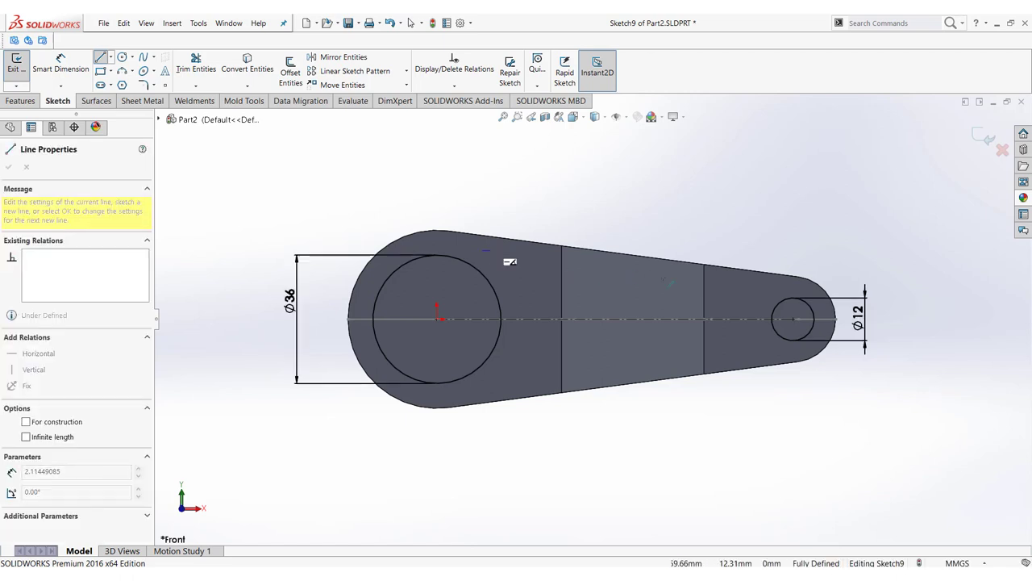
left_click(765, 288)
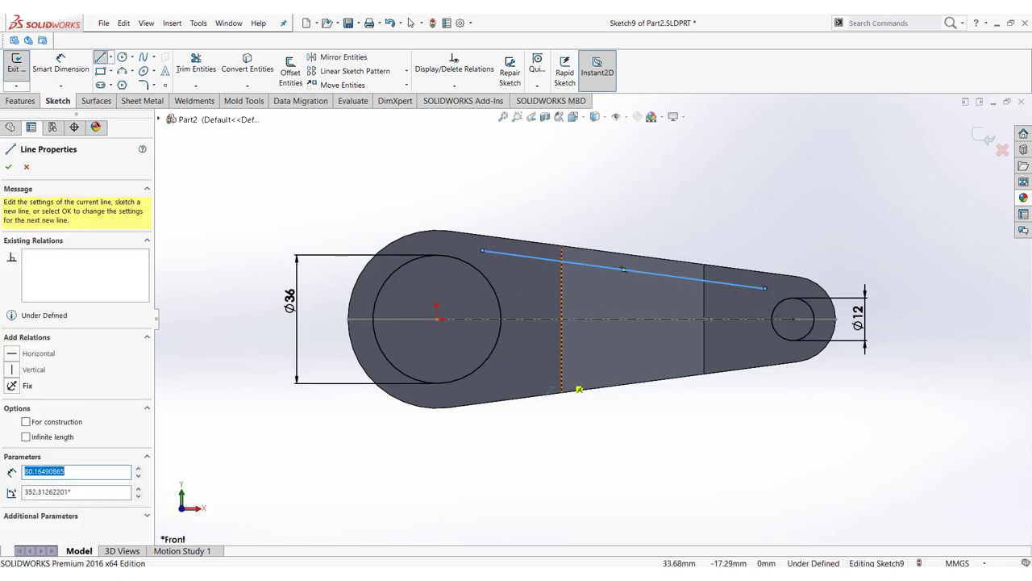
left_click(482, 388)
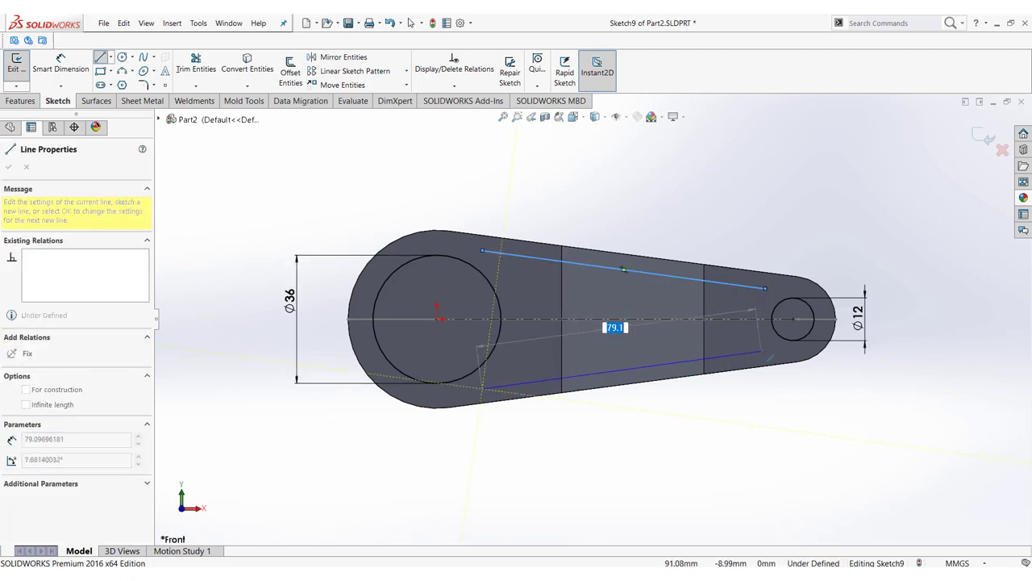
left_click(769, 351)
right_click(816, 367)
left_click(840, 379)
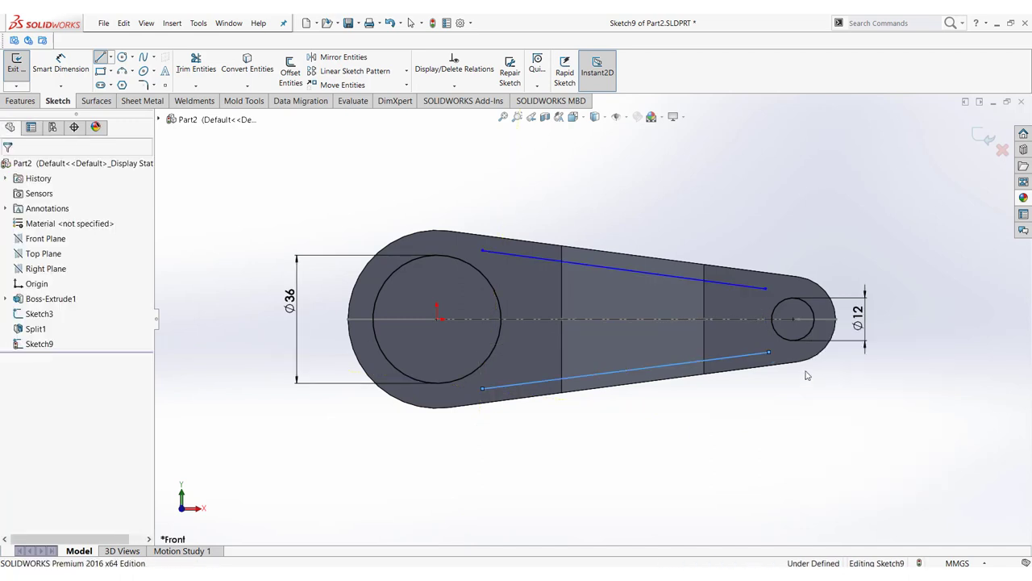
Step: Make the upper slot line parallel to the arm's tapered top edge
left_click(60, 69)
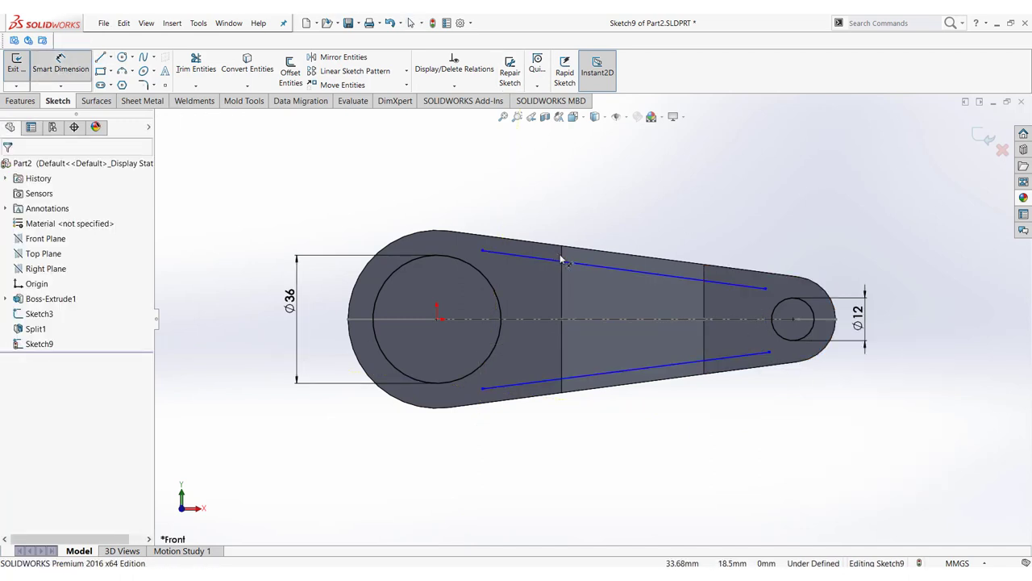
right_click(678, 214)
left_click(723, 249)
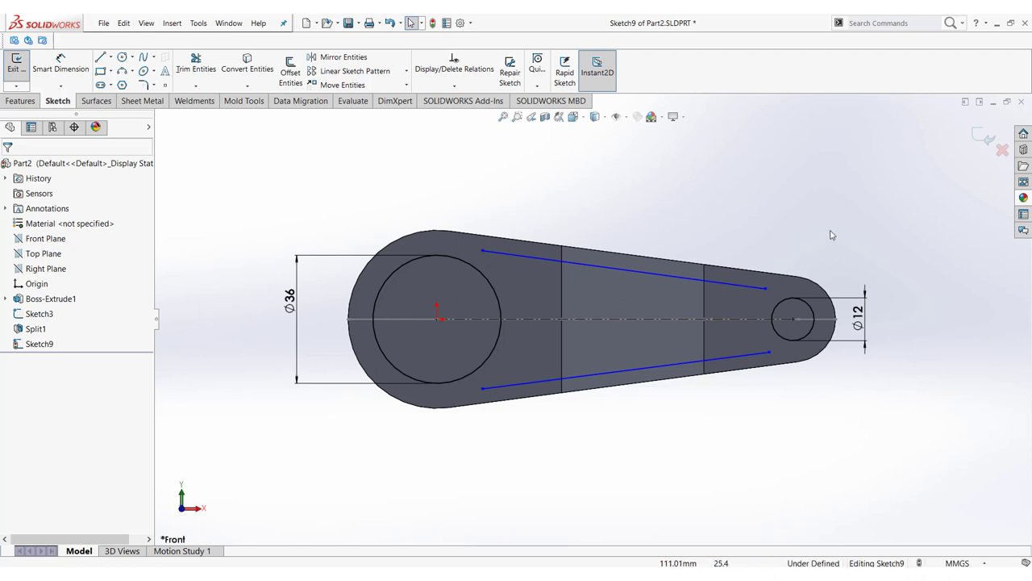
left_click(675, 277)
left_click(661, 258, "ctrl")
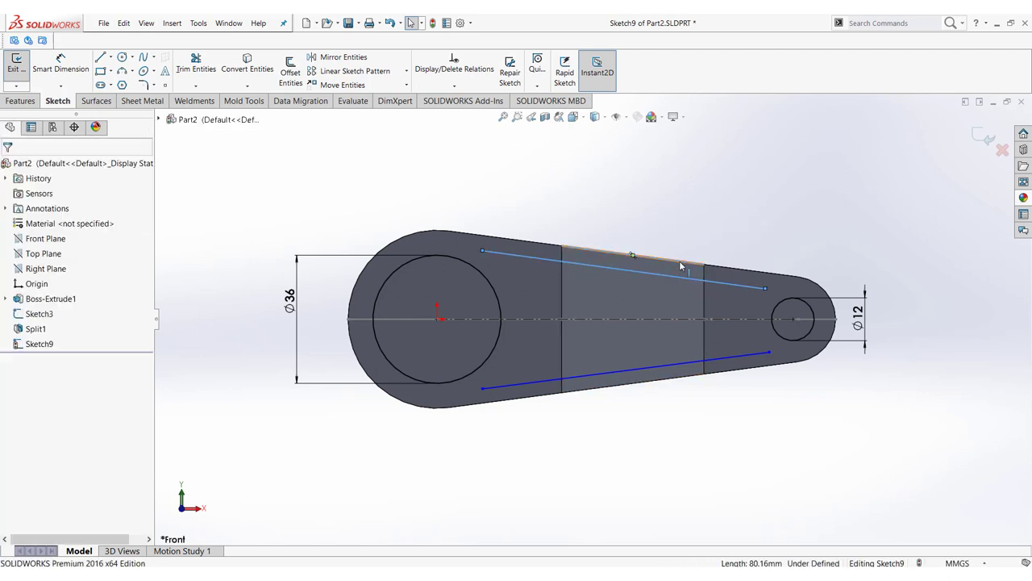
left_click(735, 217)
left_click(717, 428)
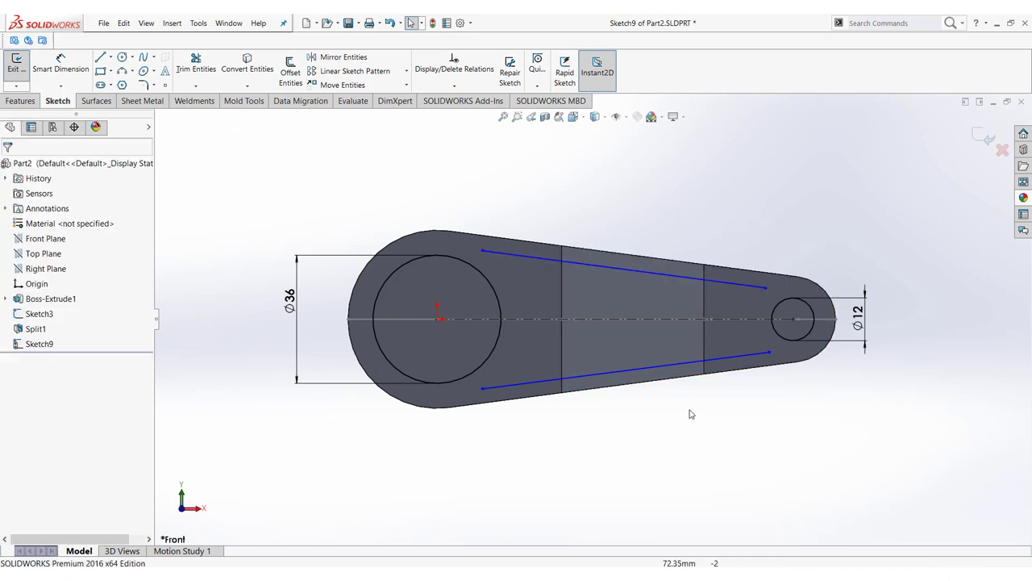
Step: Make the lower slot line parallel to the arm's bottom edge
left_click(676, 368)
left_click(685, 376, "ctrl")
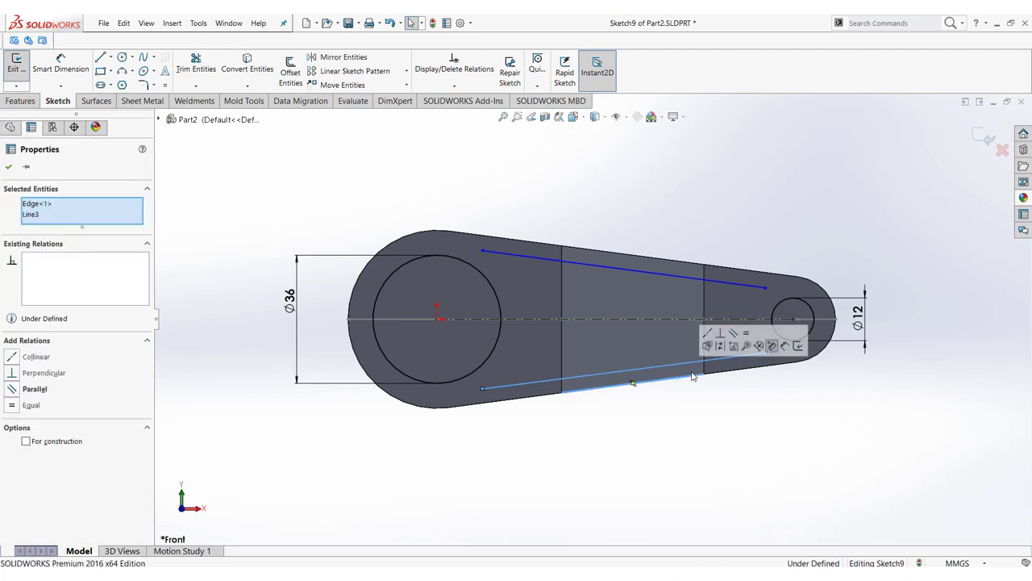
left_click(732, 336)
left_click(726, 427)
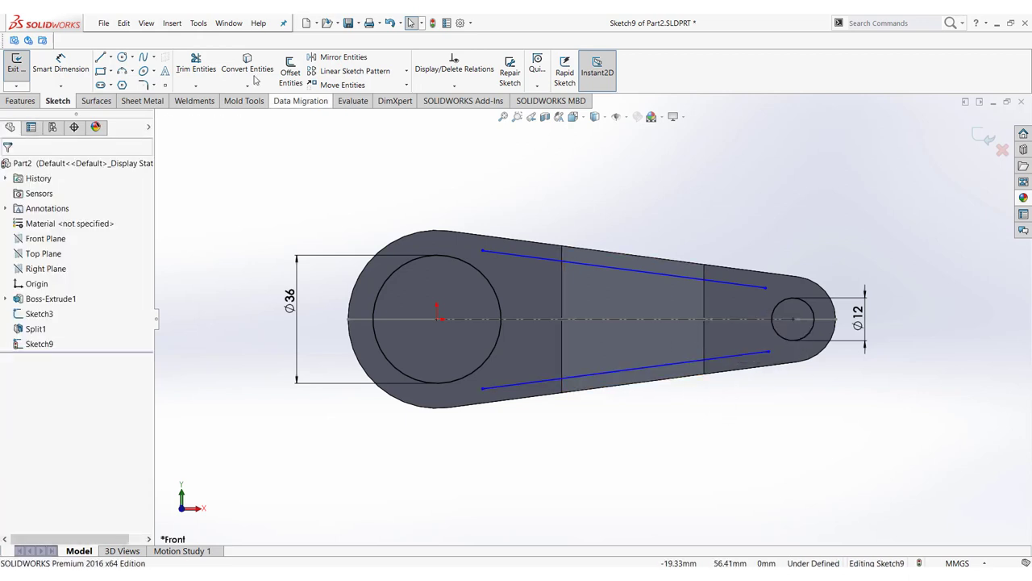
Step: Set both slot lines 8 mm from the arm's top and bottom edges
left_click(58, 73)
left_click(647, 272)
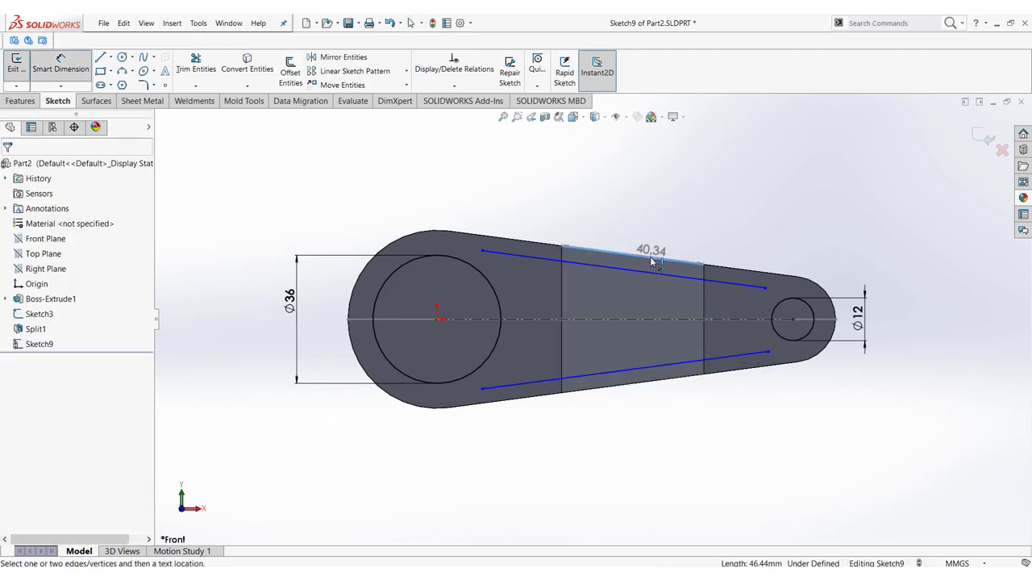
left_click(601, 250)
left_click(601, 208)
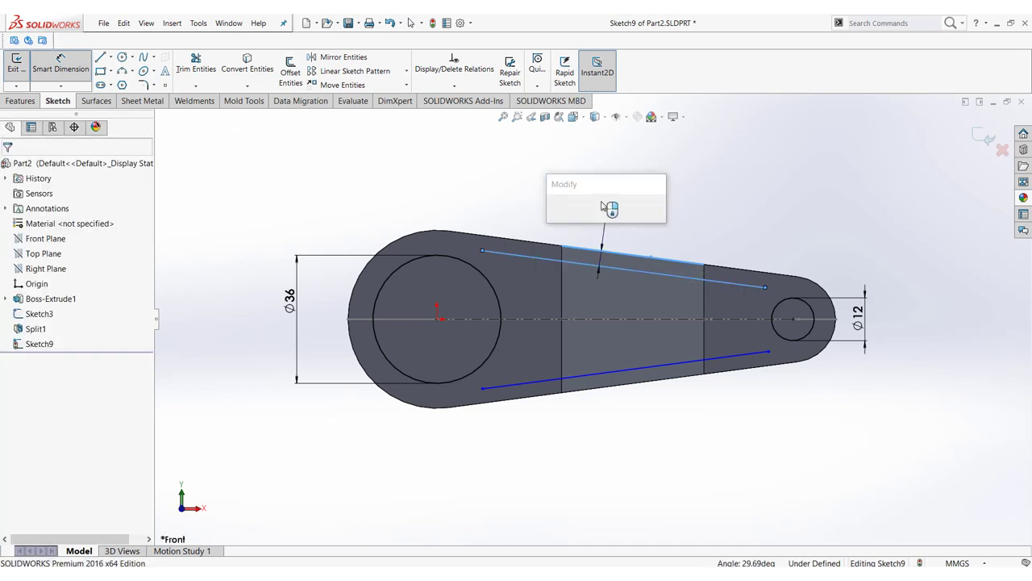
key("Return")
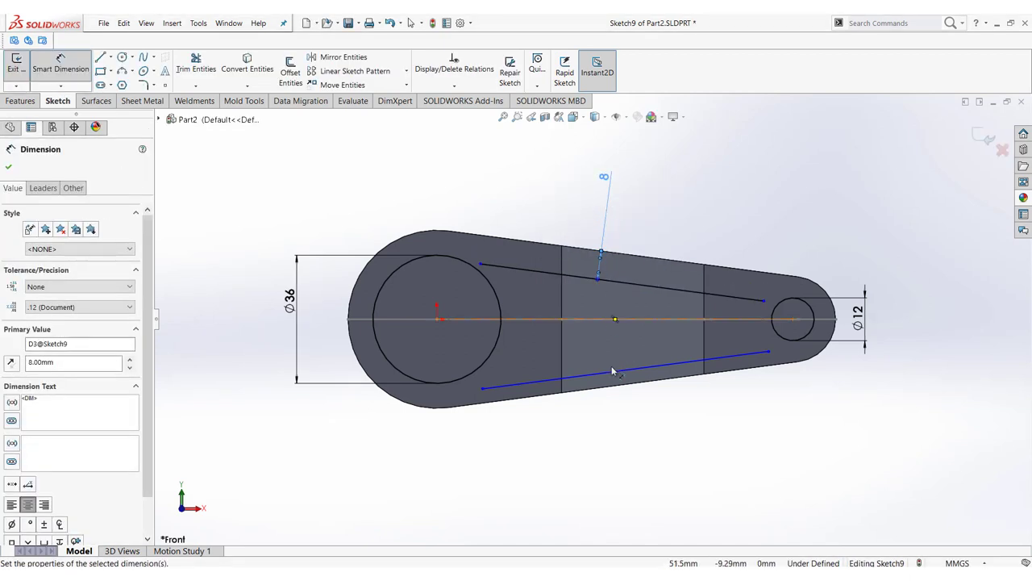
left_click(607, 375)
left_click(612, 395)
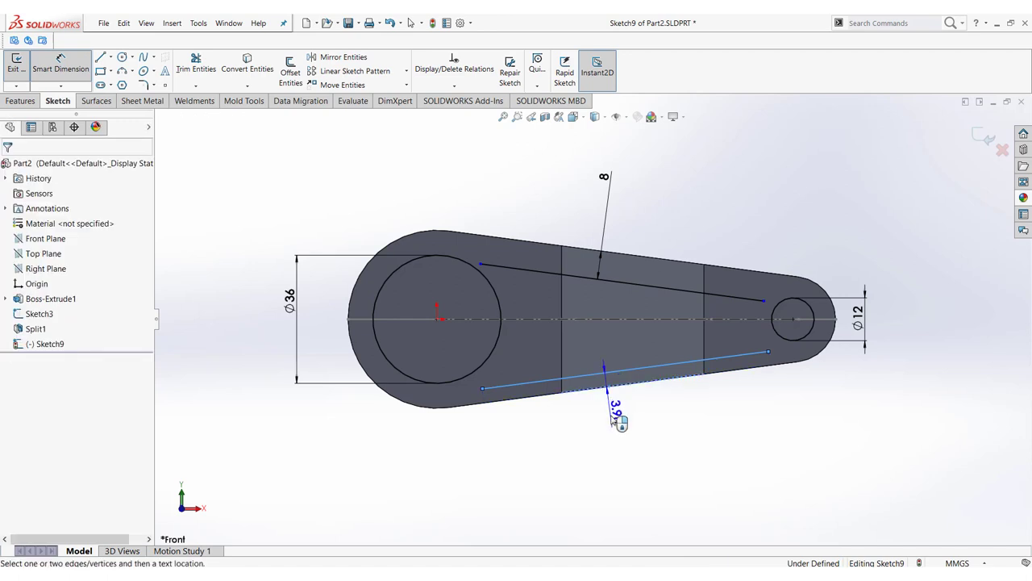
left_click(618, 413)
key("Return")
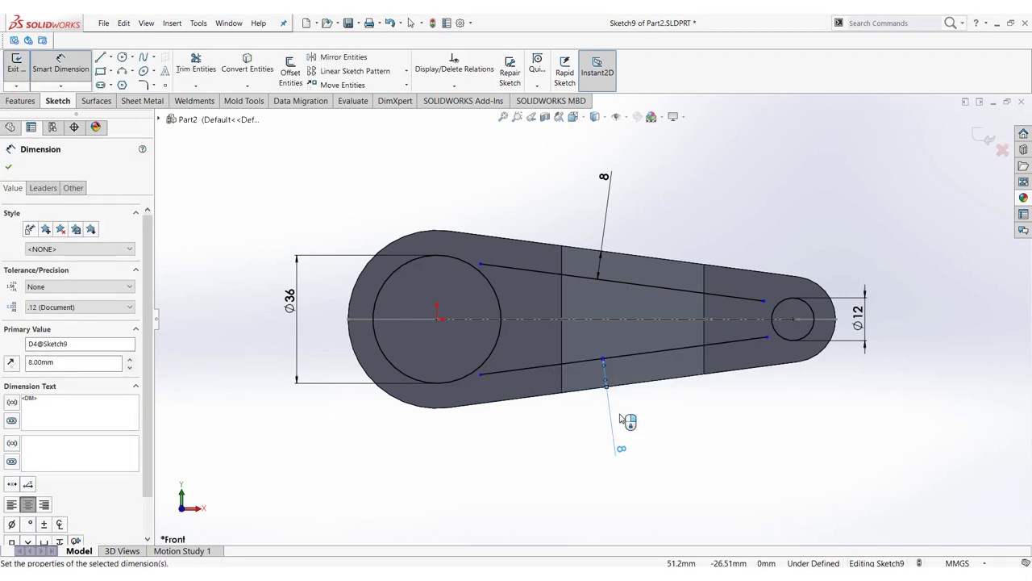
right_click(647, 407)
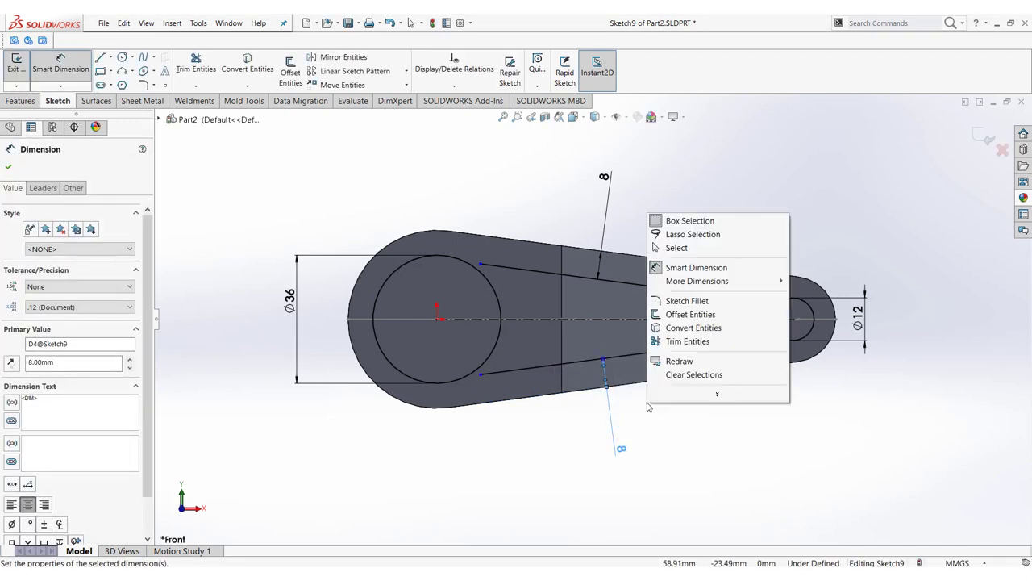
left_click(690, 249)
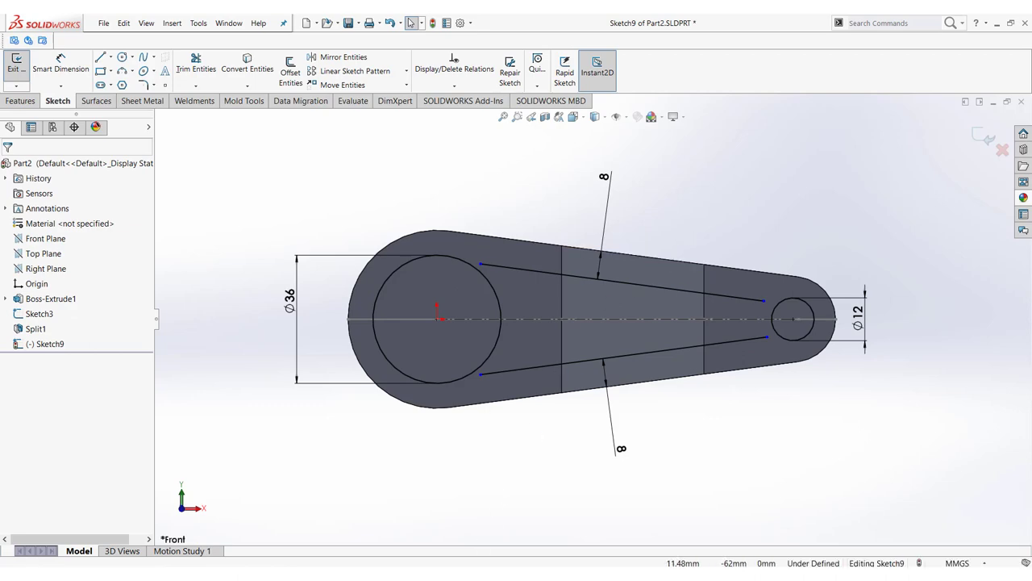
key("alt+Tab")
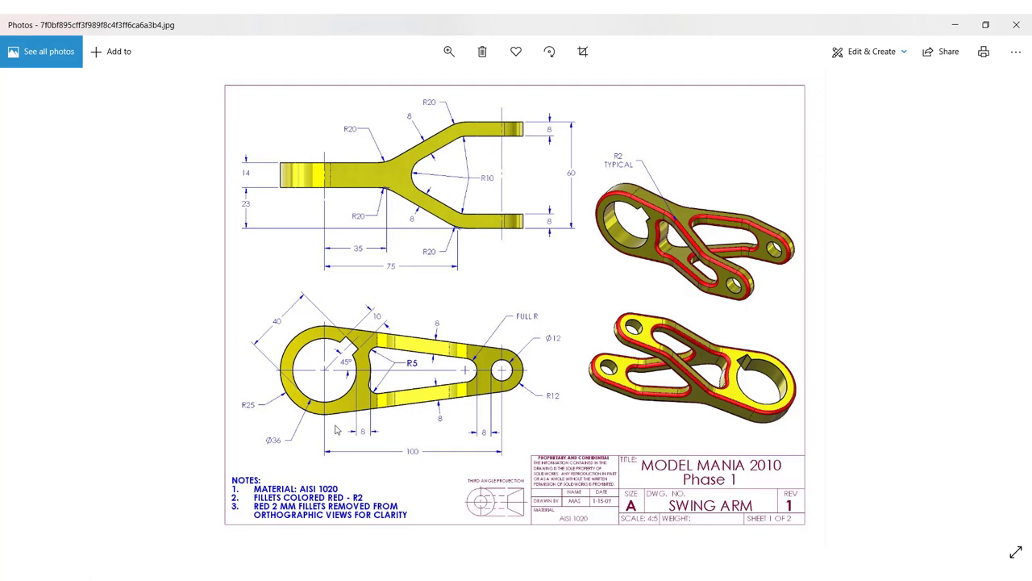
key("alt+Tab")
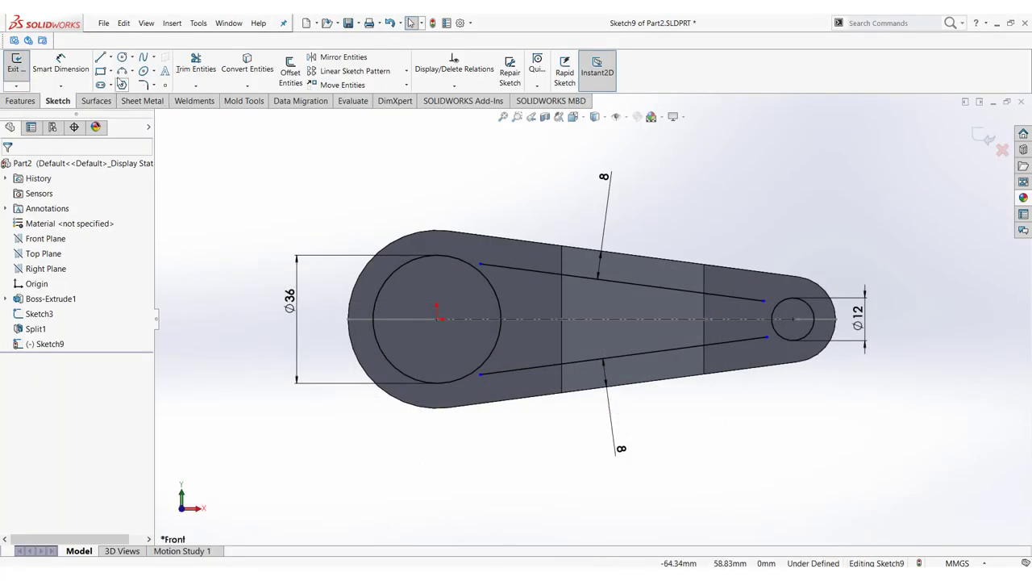
Step: Draw a circle centred on the Ø36 bore origin, extending past the arm's round end
left_click(122, 58)
left_click(437, 316)
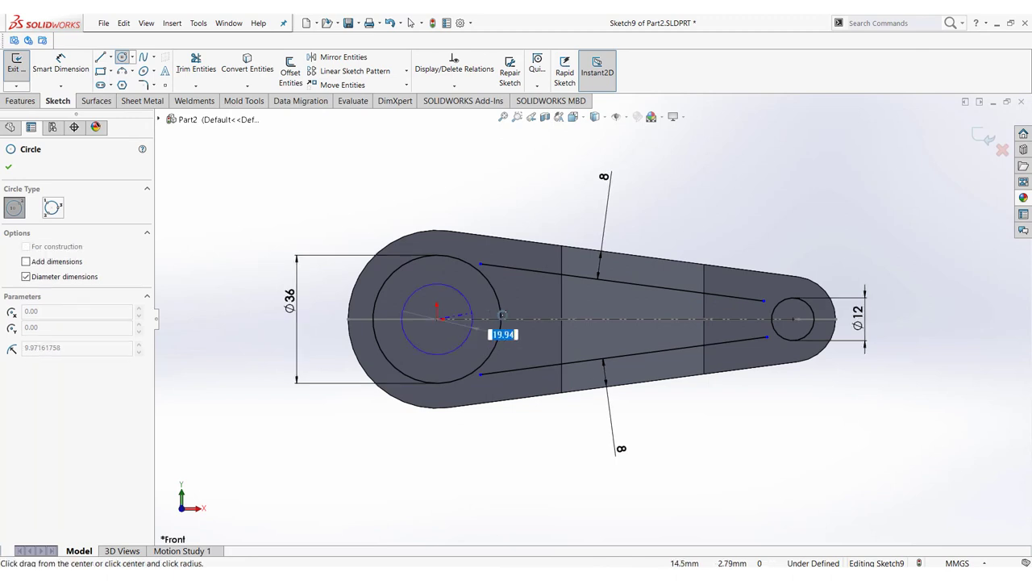
left_click(539, 299)
Step: Dimension the new circle's diameter to 52 and compare it with the reference drawing
right_click(539, 294)
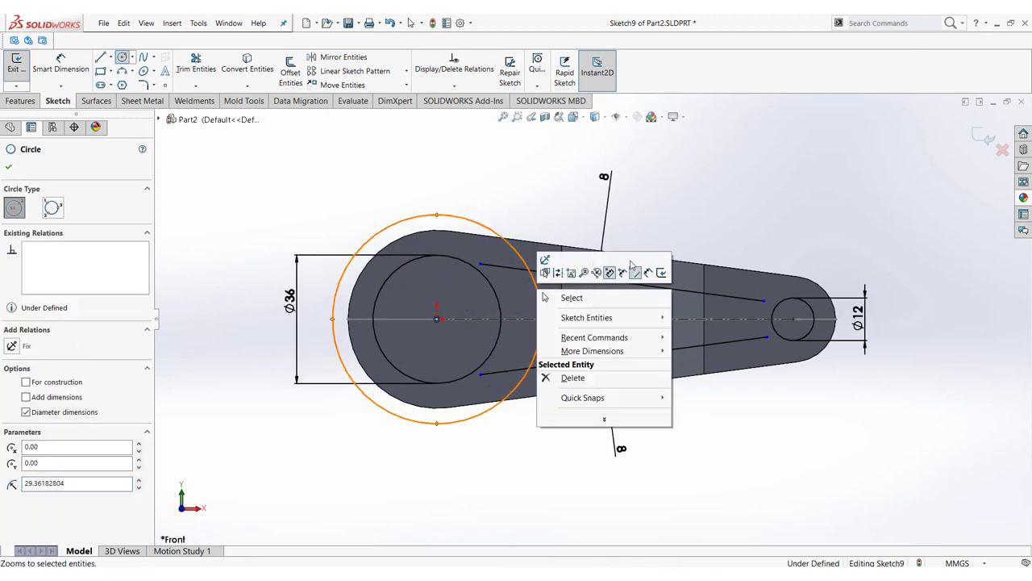
left_click(635, 273)
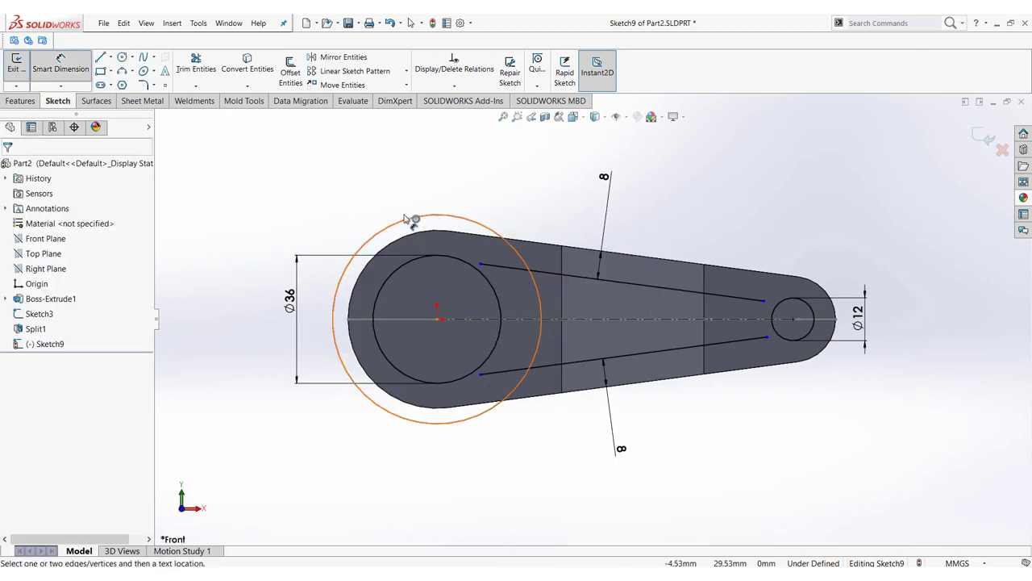
left_click(406, 219)
left_click(385, 179)
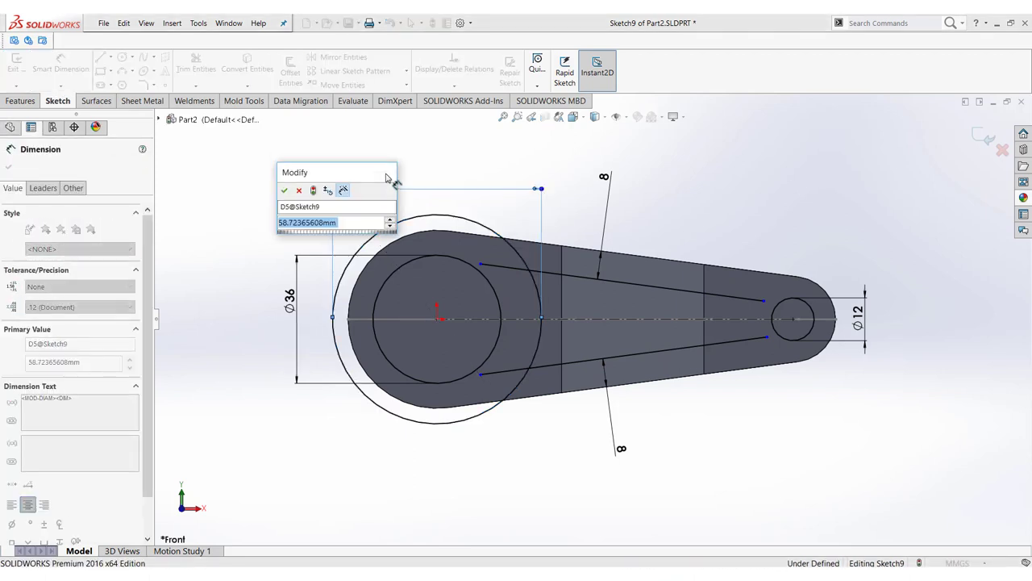
type("52")
key("Return")
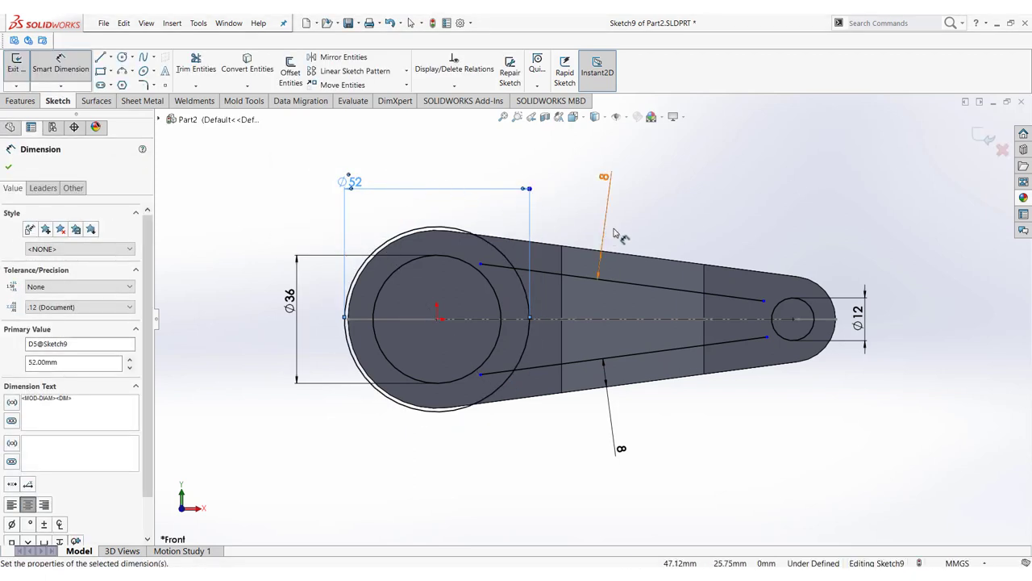
right_click(712, 218)
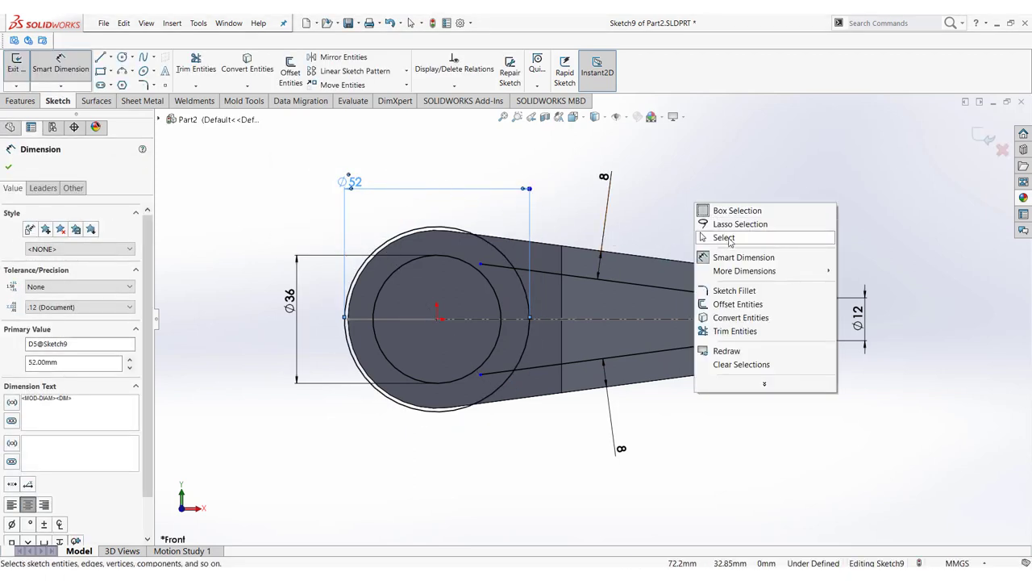
left_click(730, 237)
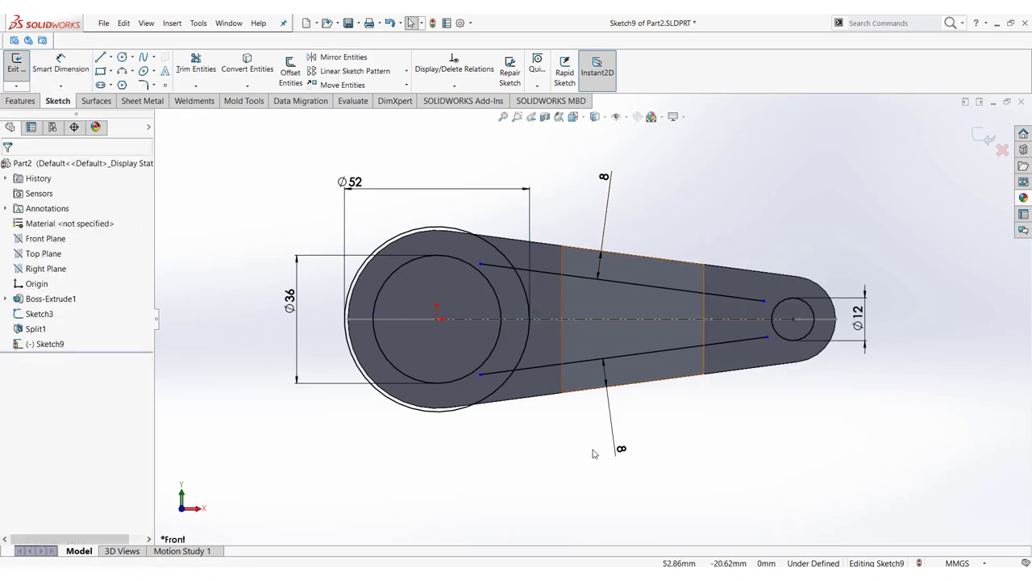
key("alt+Tab")
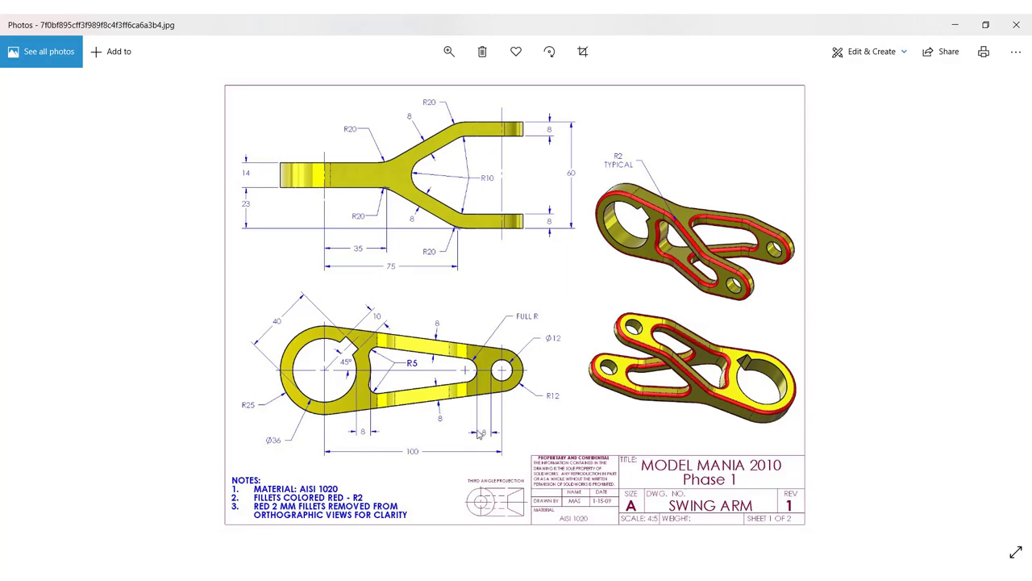
key("alt+Tab")
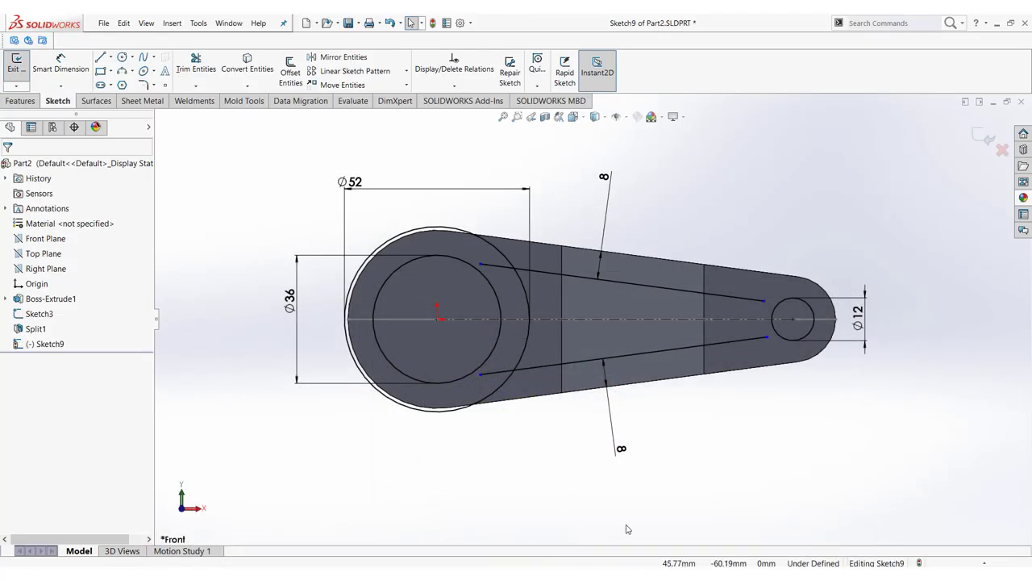
Step: Draw two vertical construction centerlines near the Ø12 hole, one through its centre
left_click(112, 58)
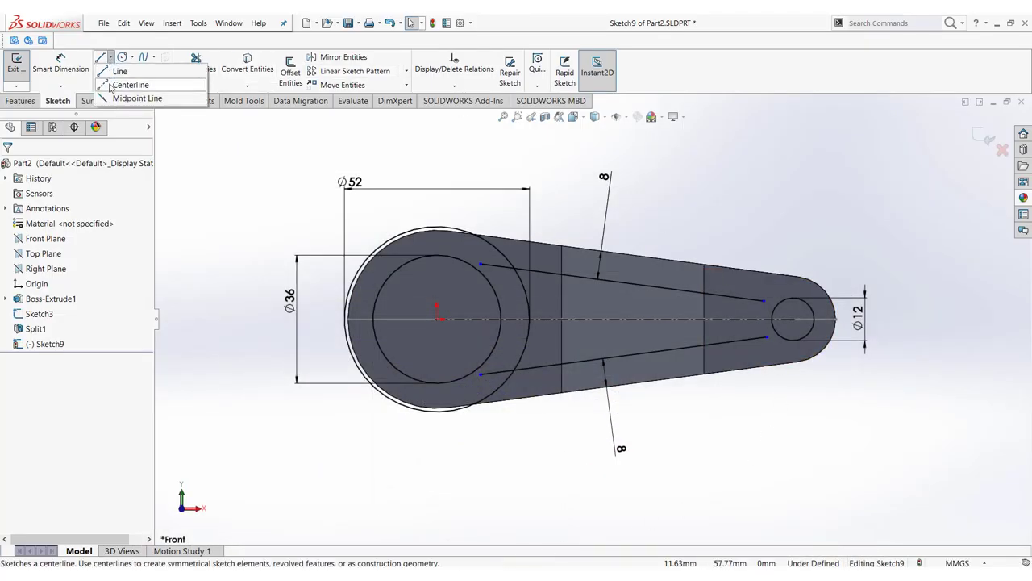
left_click(122, 84)
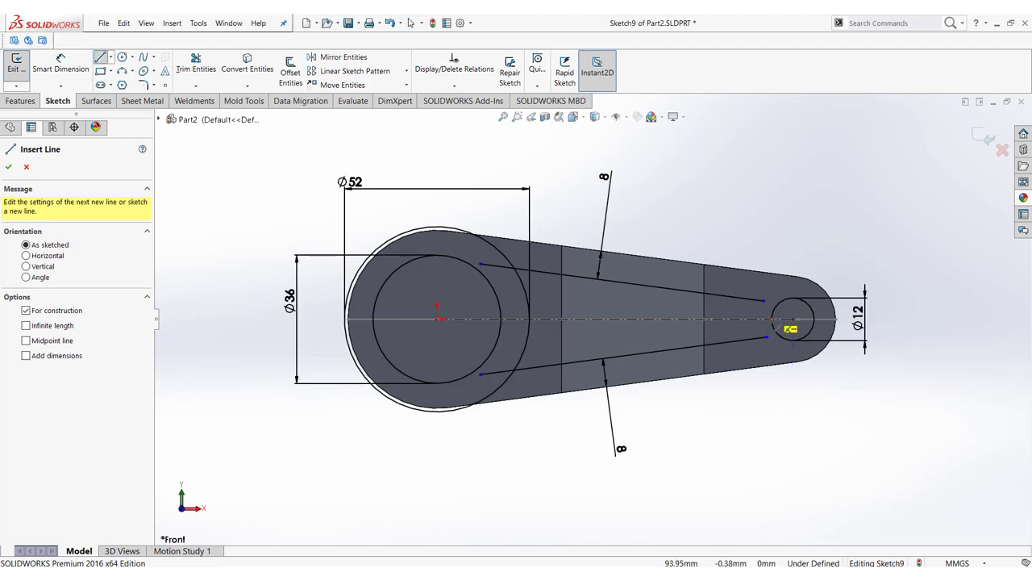
left_click(772, 319)
left_click(771, 215)
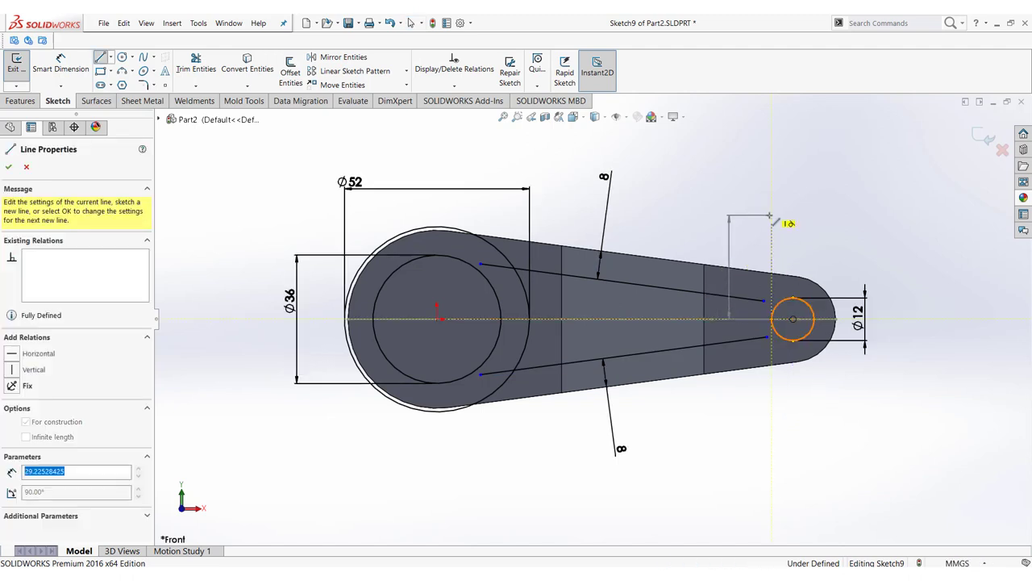
right_click(809, 223)
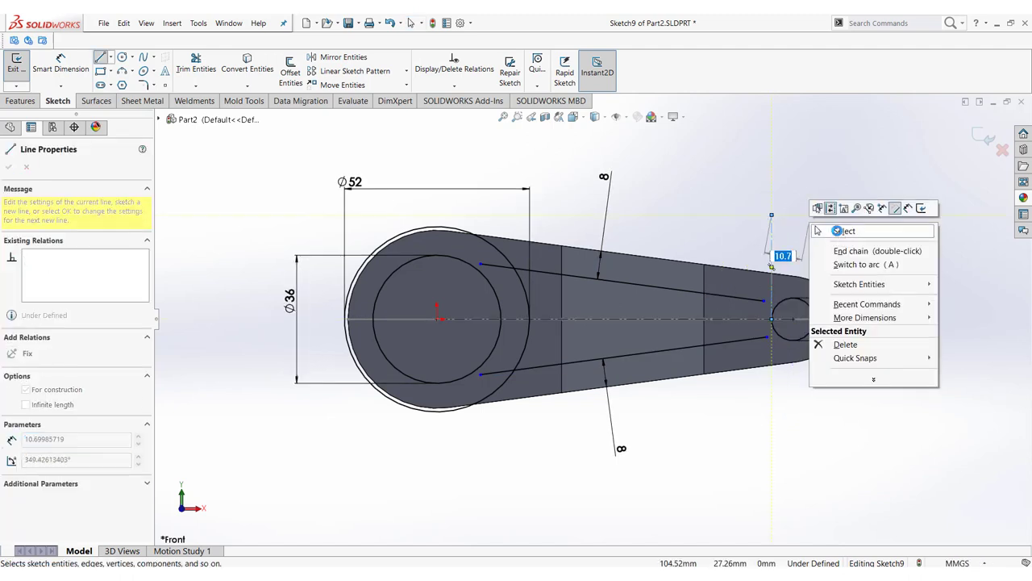
left_click(816, 231)
left_click(112, 59)
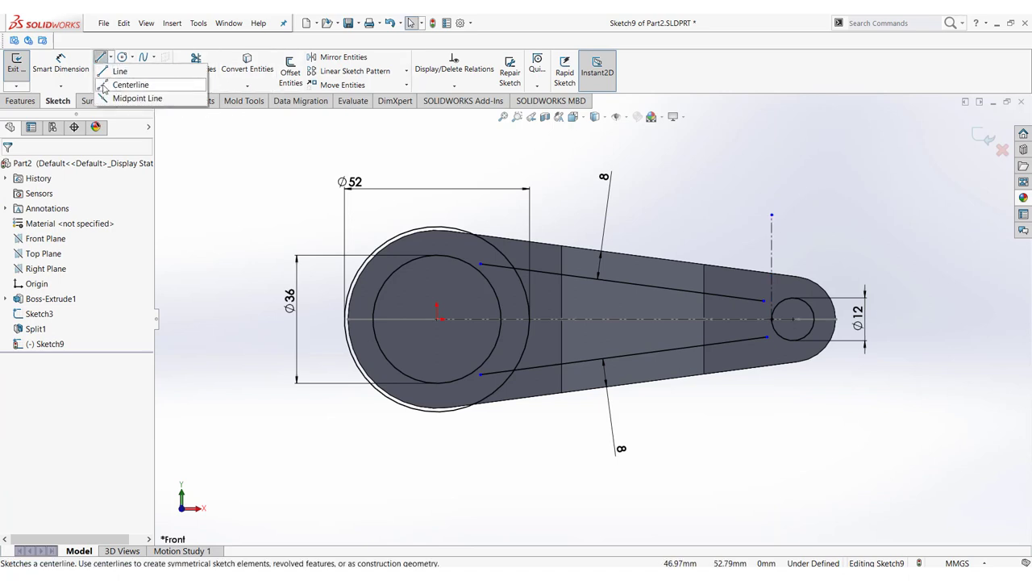
left_click(112, 84)
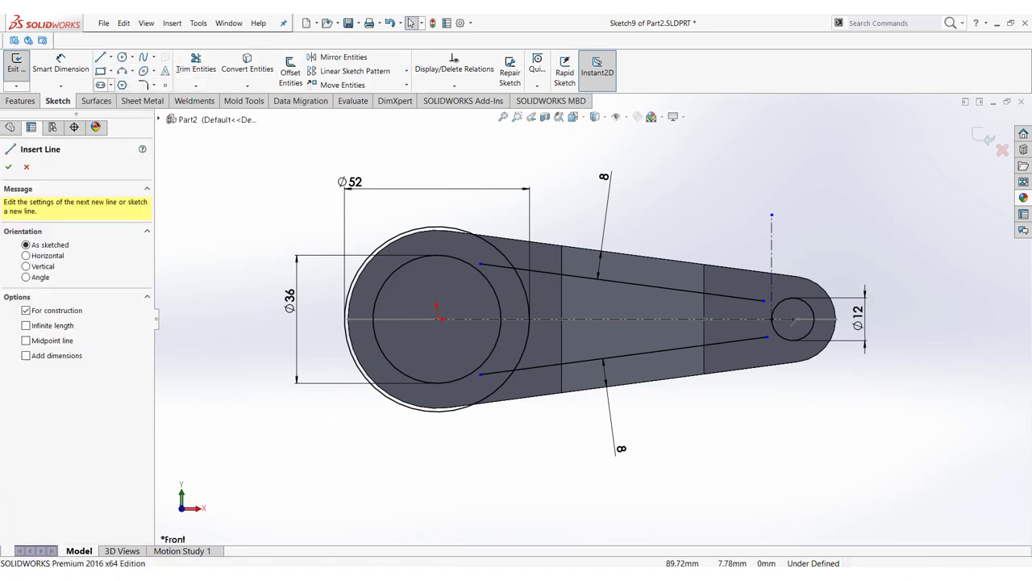
left_click(744, 319)
left_click(744, 214)
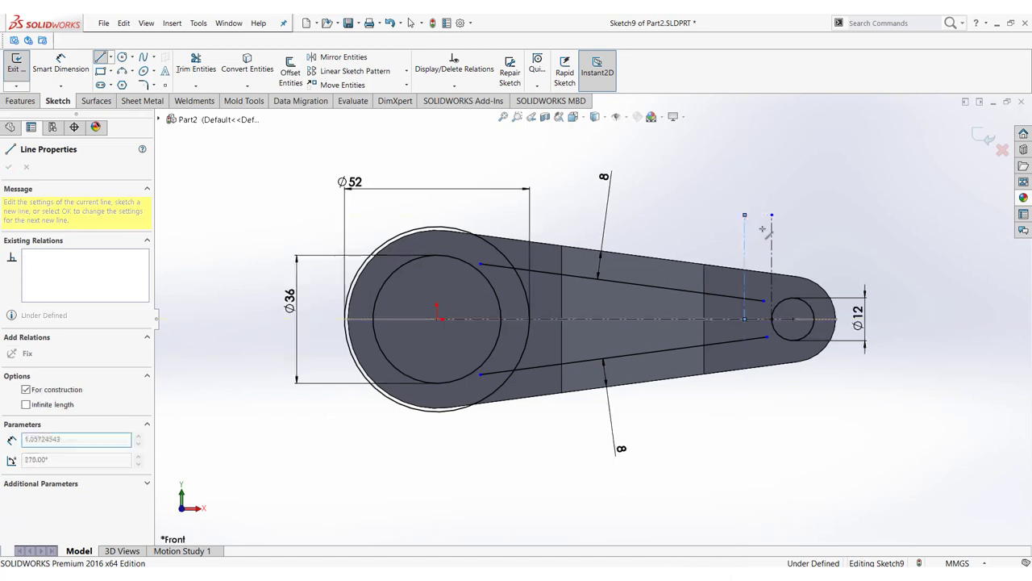
right_click(759, 205)
left_click(798, 238)
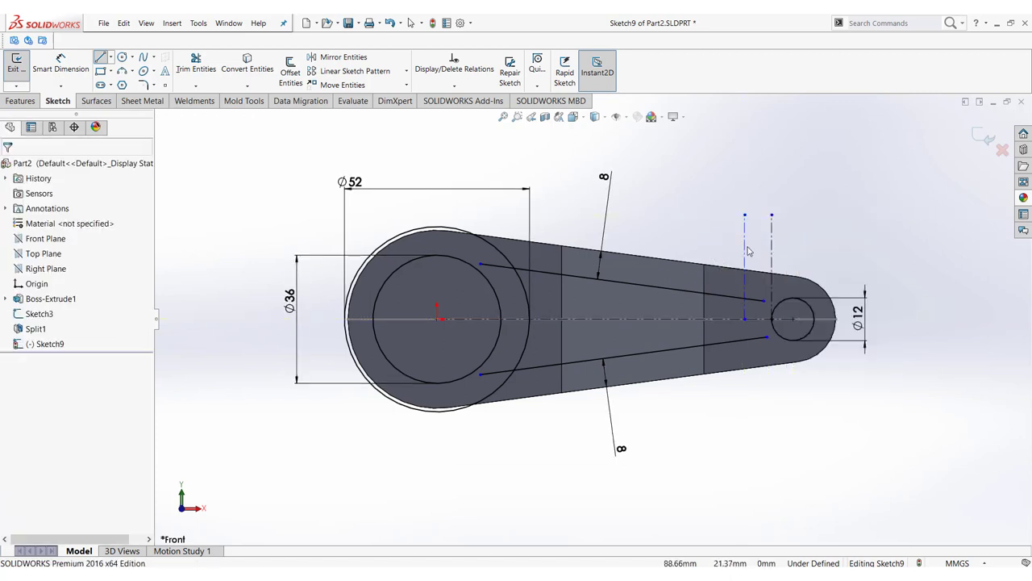
Step: Dimension the spacing between the two vertical centerlines to 8 mm
left_click(58, 59)
left_click(770, 231)
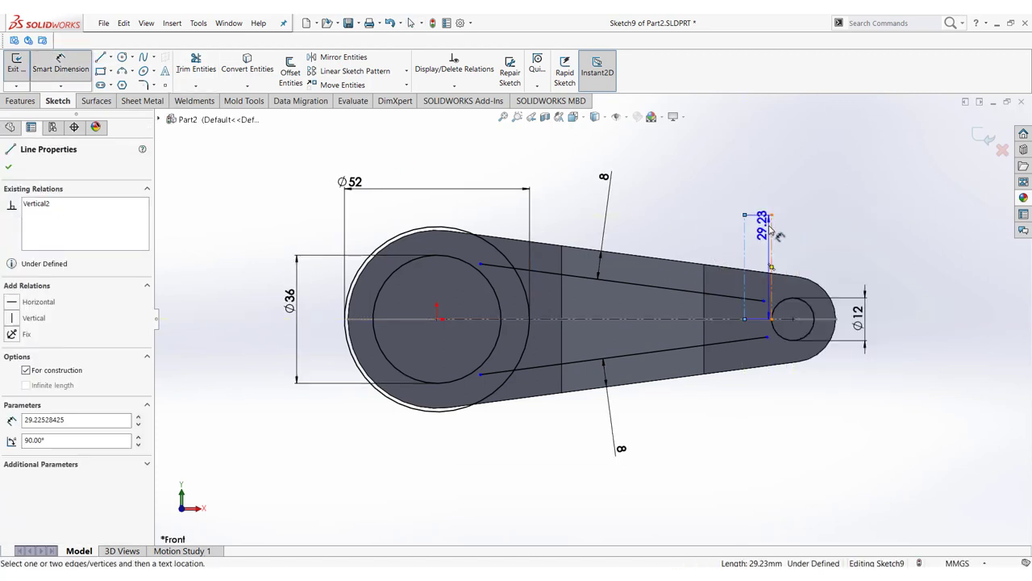
left_click(772, 258)
left_click(760, 171)
type("8")
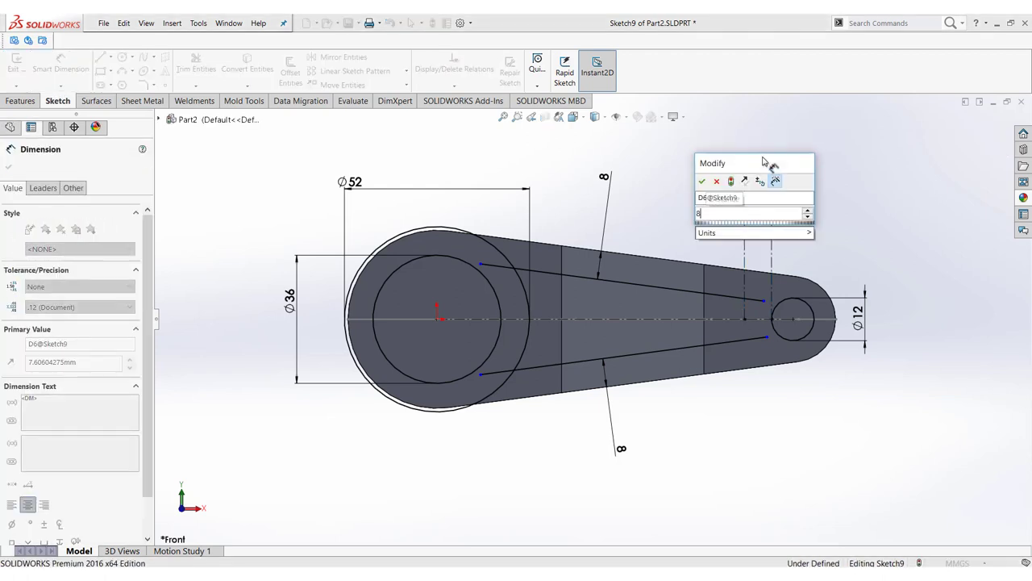
key("Return")
right_click(885, 230)
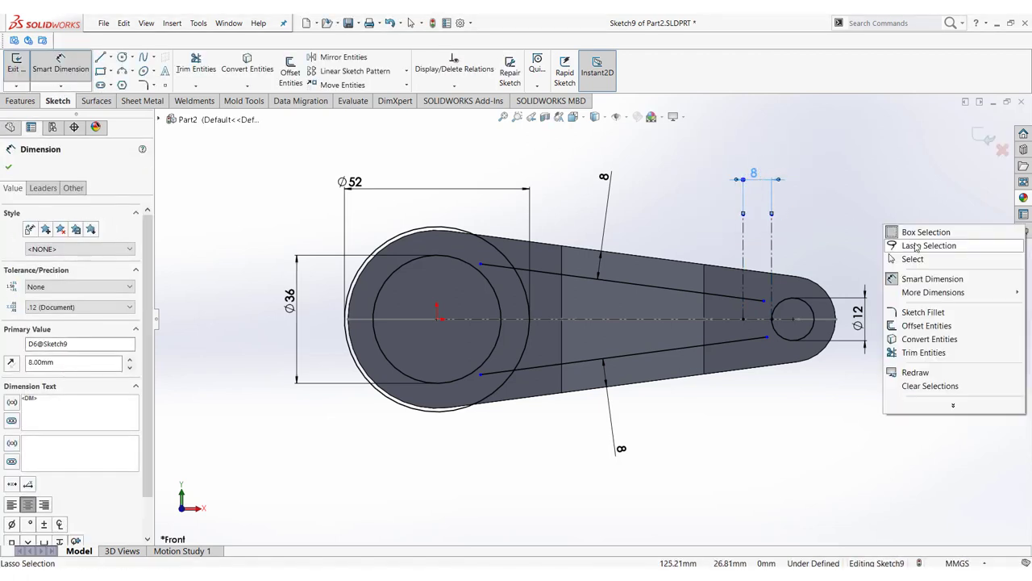
left_click(894, 260)
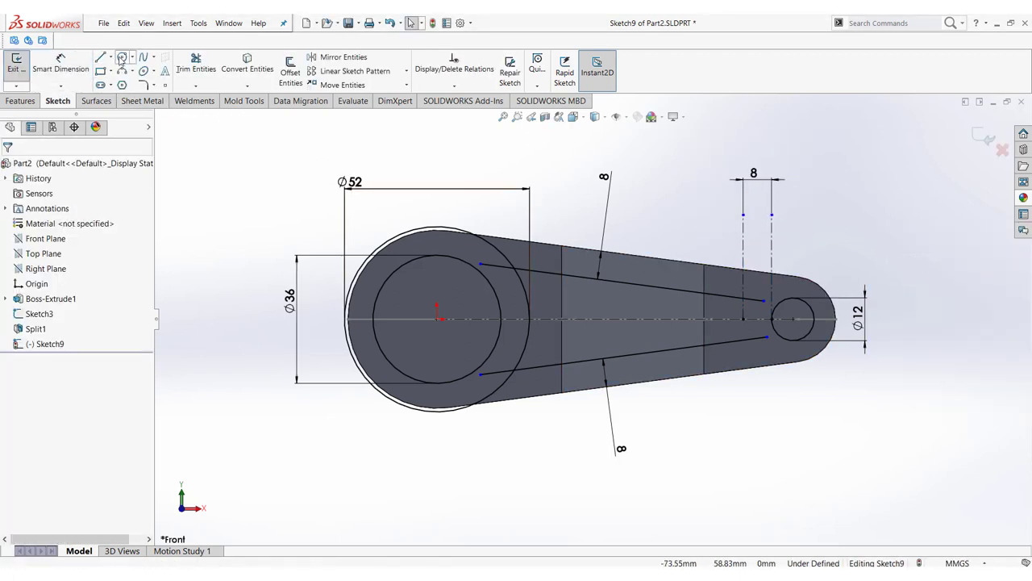
left_click(121, 58)
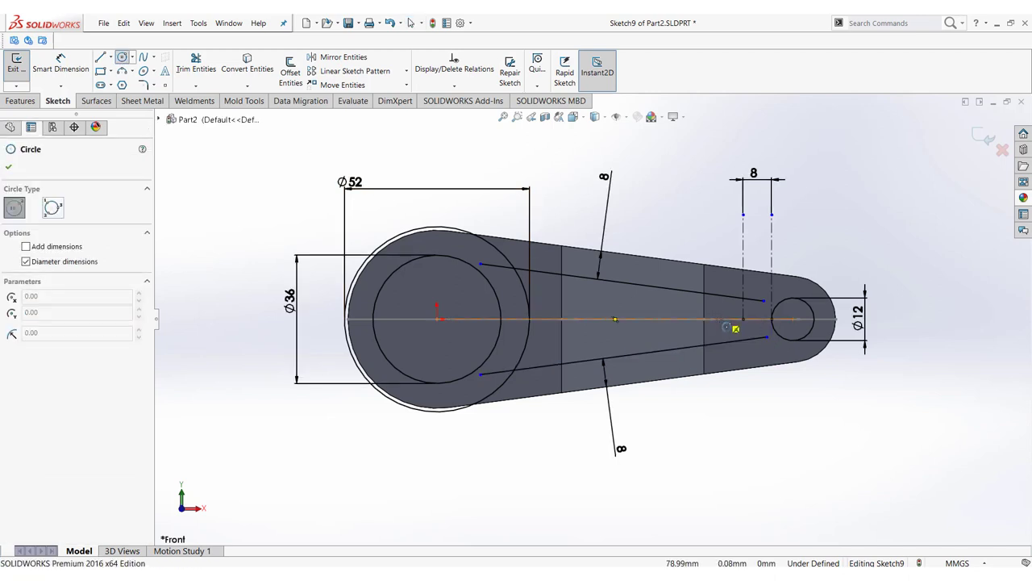
Step: Draw a small circle centred on the horizontal centerline left of the Ø12 hole
left_click(719, 319)
left_click(737, 335)
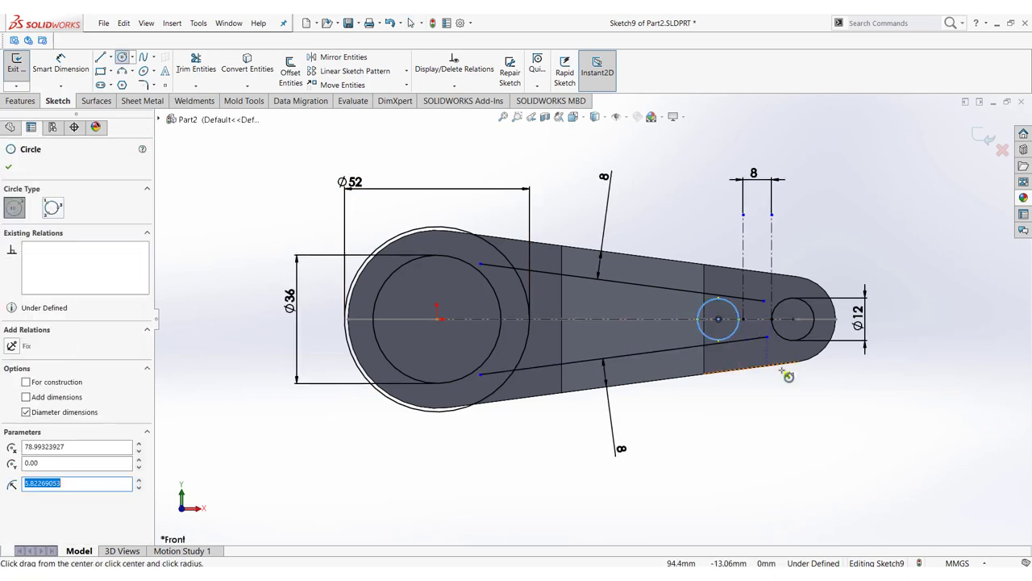
right_click(813, 390)
left_click(815, 392)
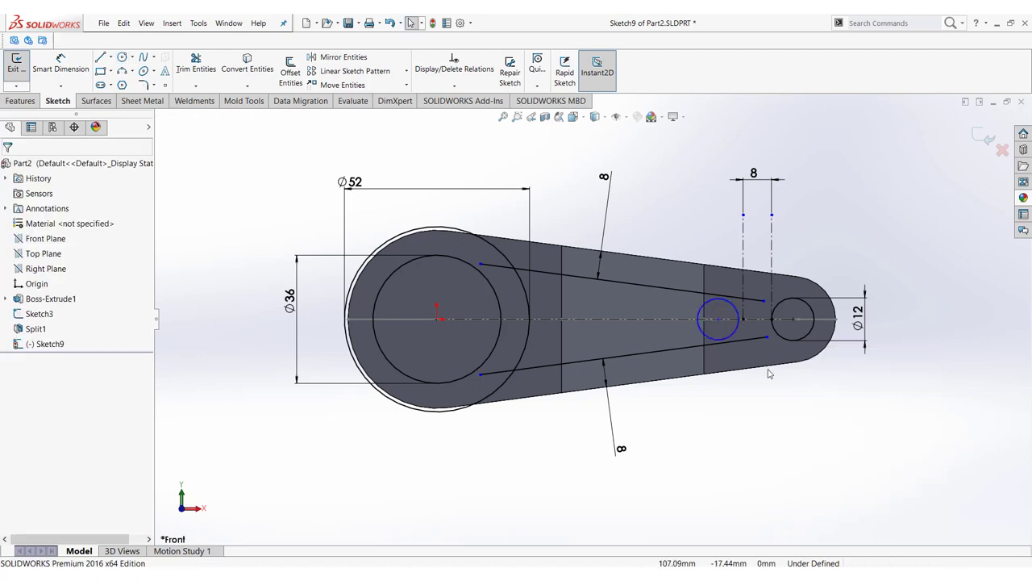
Step: Make the circle's edge coincident with the left vertical centerline's intersection point
scroll(730, 319, "down", 1)
scroll(736, 330, "down", 1)
scroll(732, 351, "down", 2)
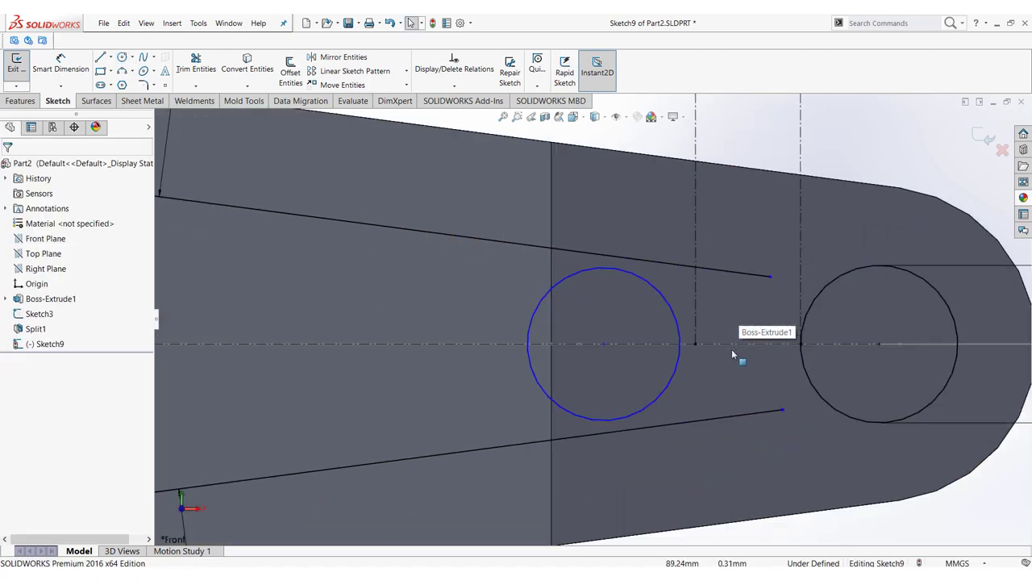
left_click(682, 344)
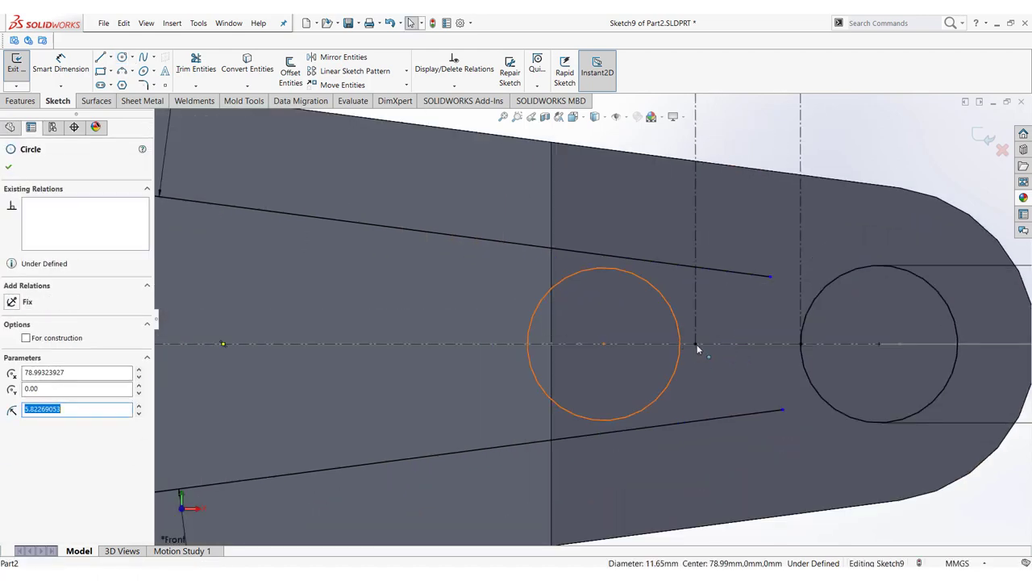
left_click(696, 345, "ctrl")
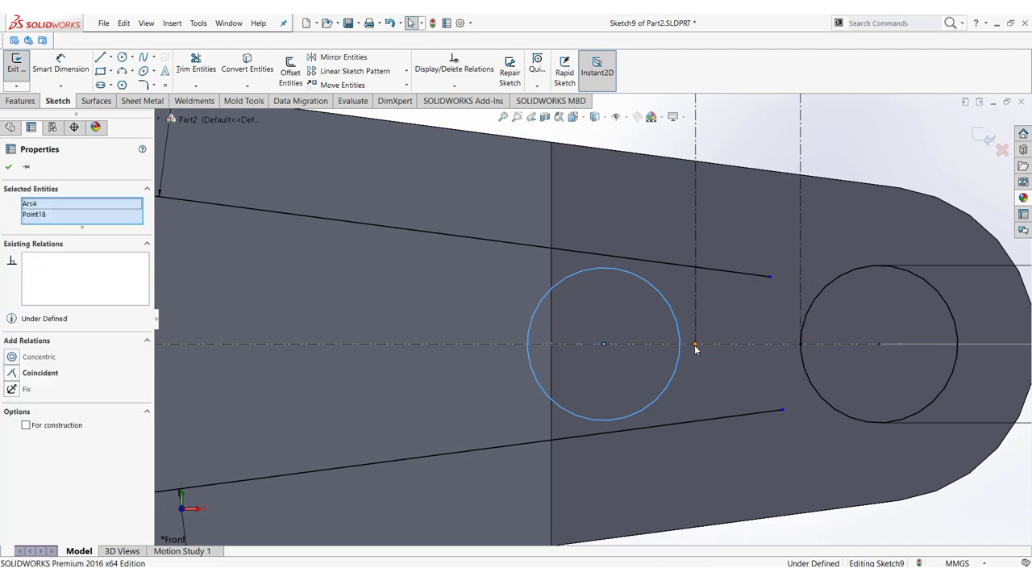
left_click(737, 302)
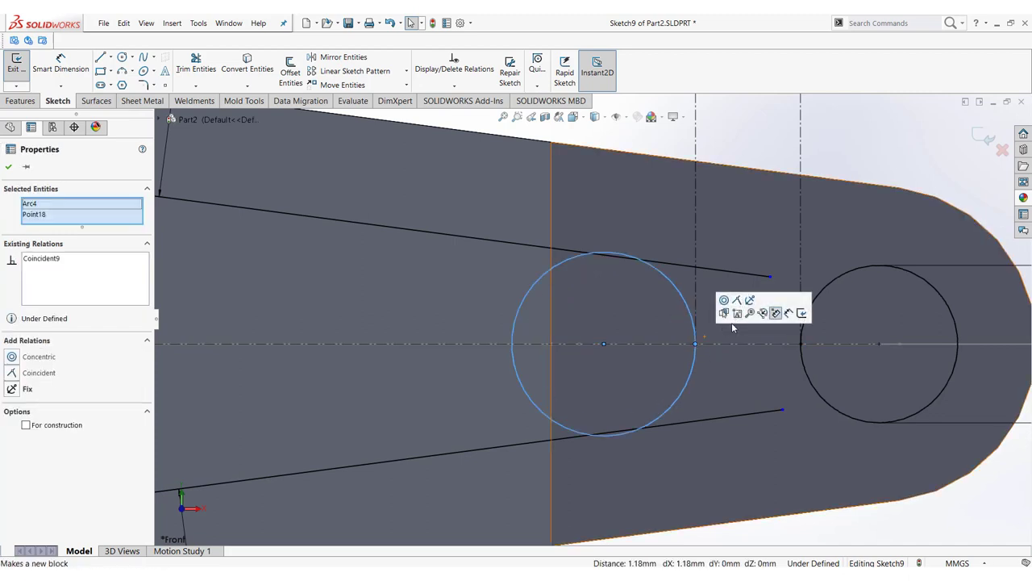
left_click(730, 145)
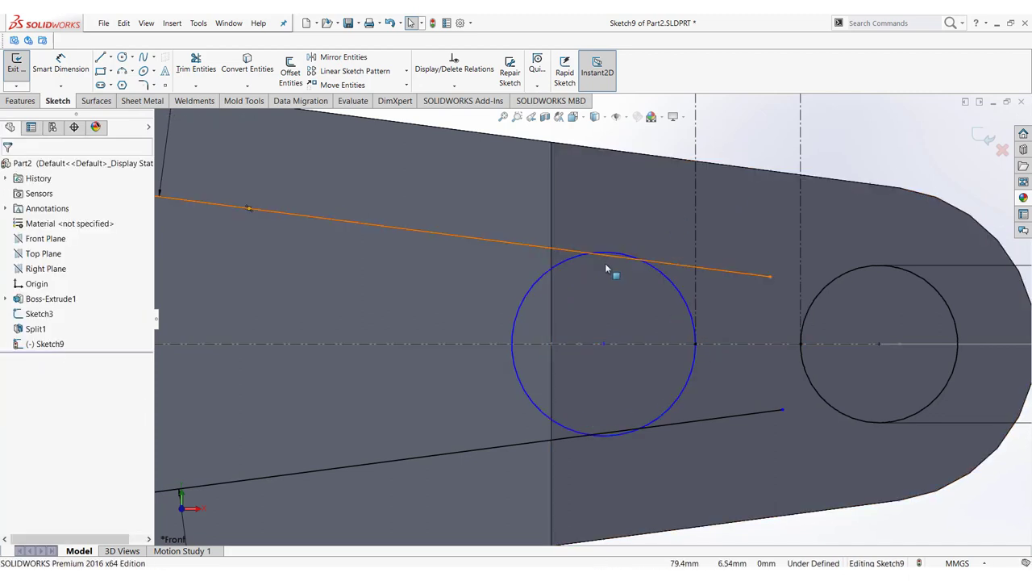
left_click(575, 257)
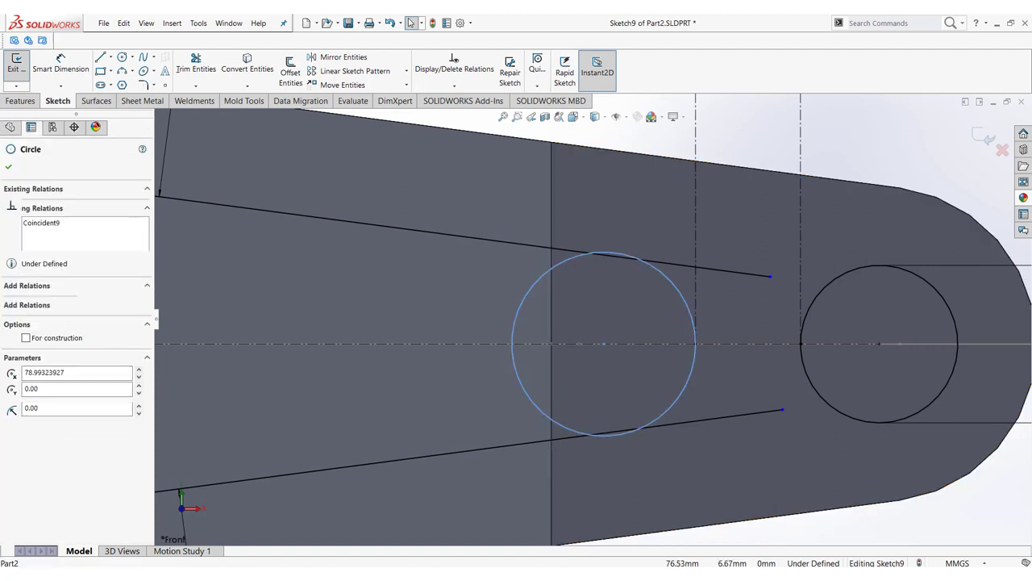
Step: Add a Tangent relation between the small circle and the upper tapered slot line
left_click(570, 253, "ctrl")
left_click(600, 209)
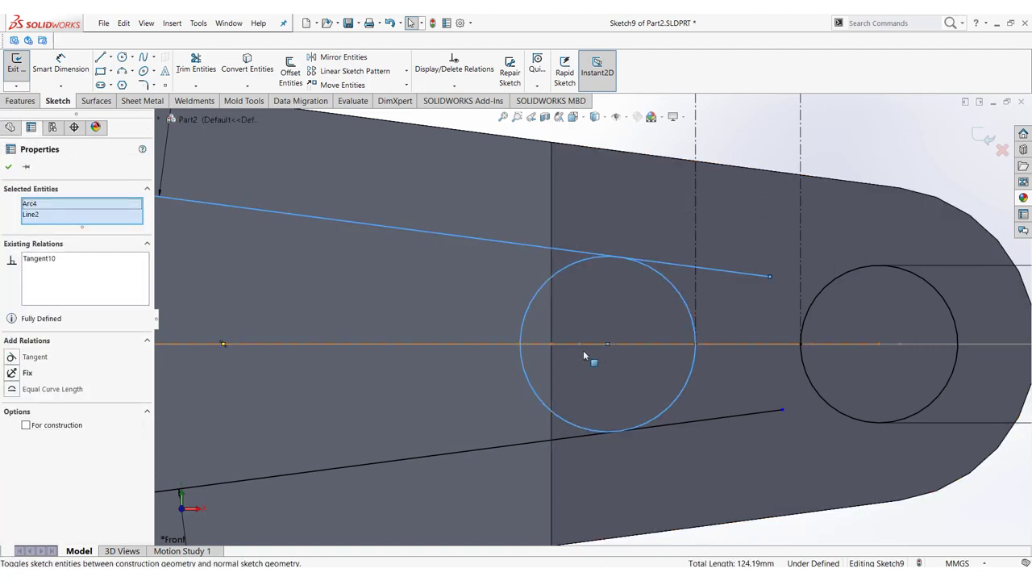
left_click(9, 166)
scroll(434, 334, "up", 5)
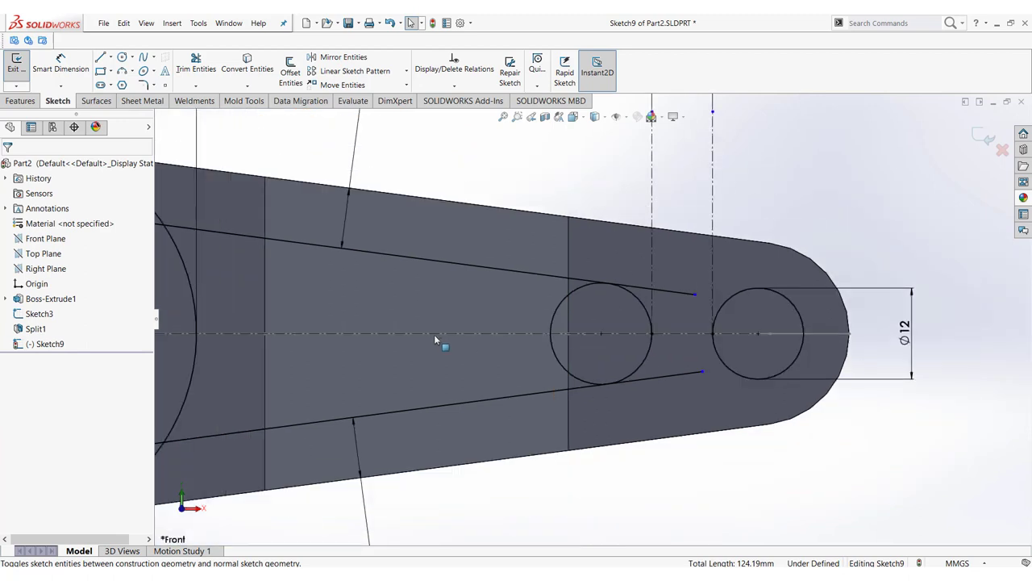
scroll(457, 325, "down", 2)
scroll(463, 325, "down", 3)
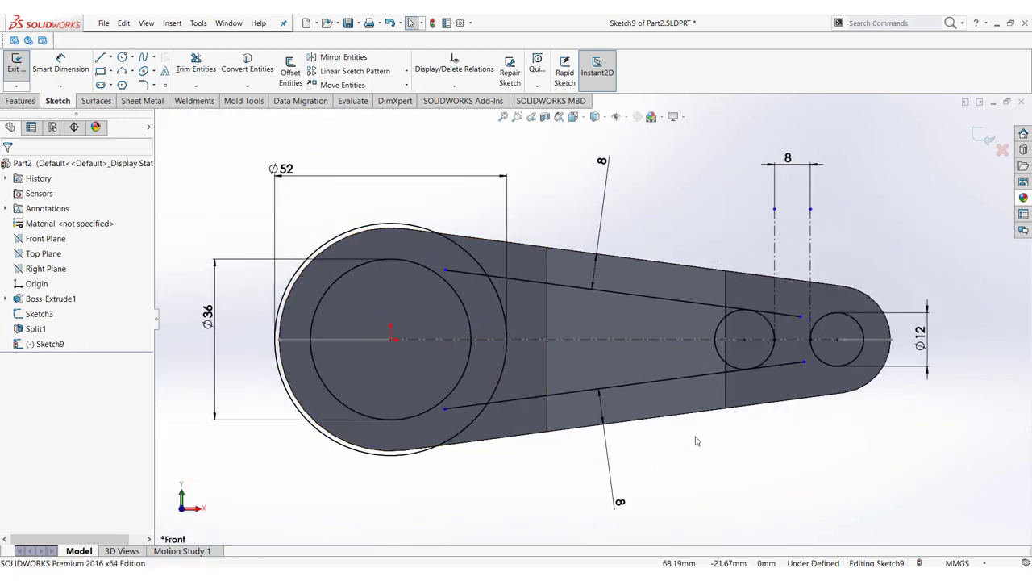
left_click(198, 63)
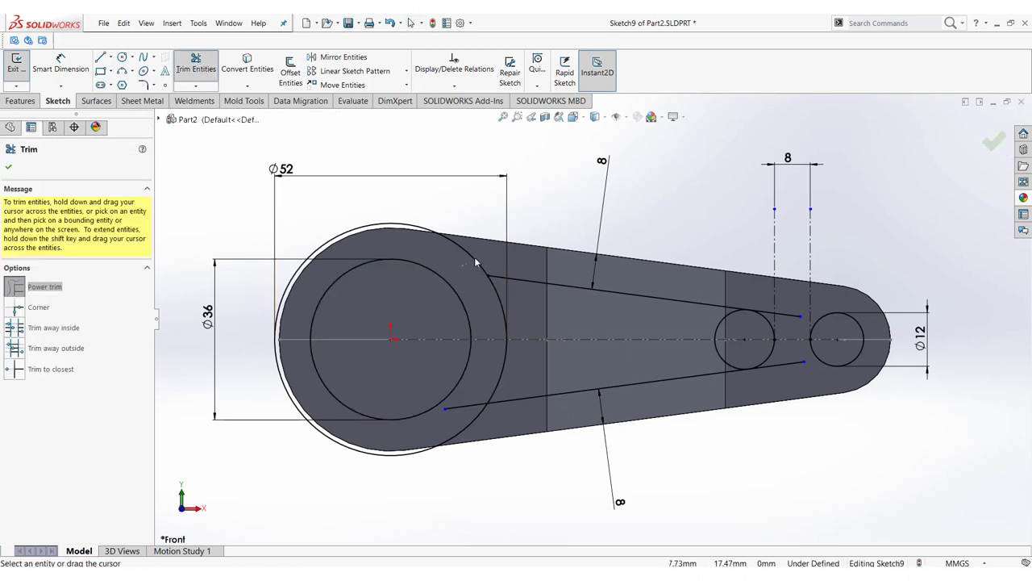
Step: Power-trim the Ø52 circle's left part, the lower line tail and the small circle's left arc
left_click_drag(464, 267, 501, 282)
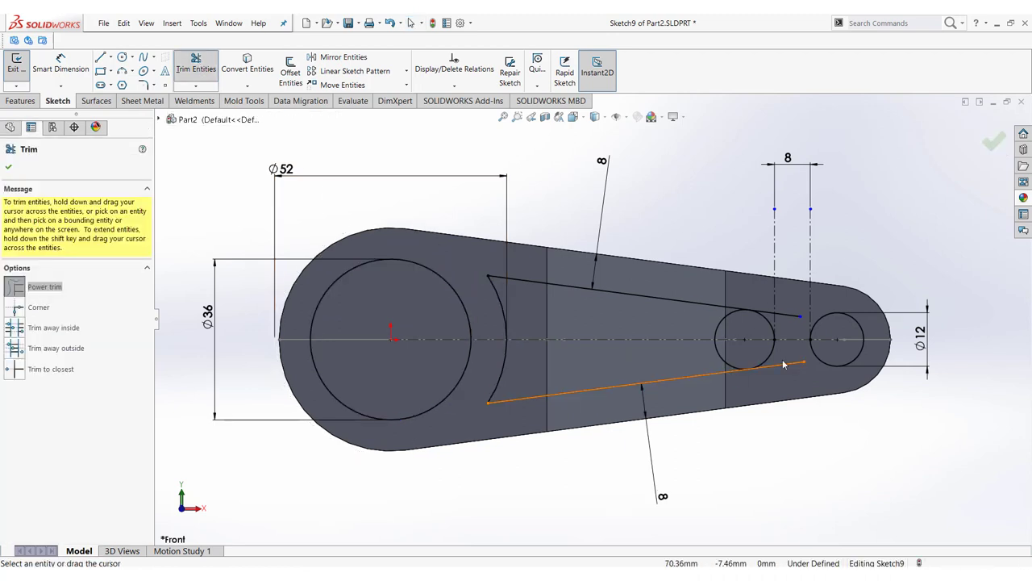
scroll(716, 332, "down", 2)
scroll(716, 333, "down", 4)
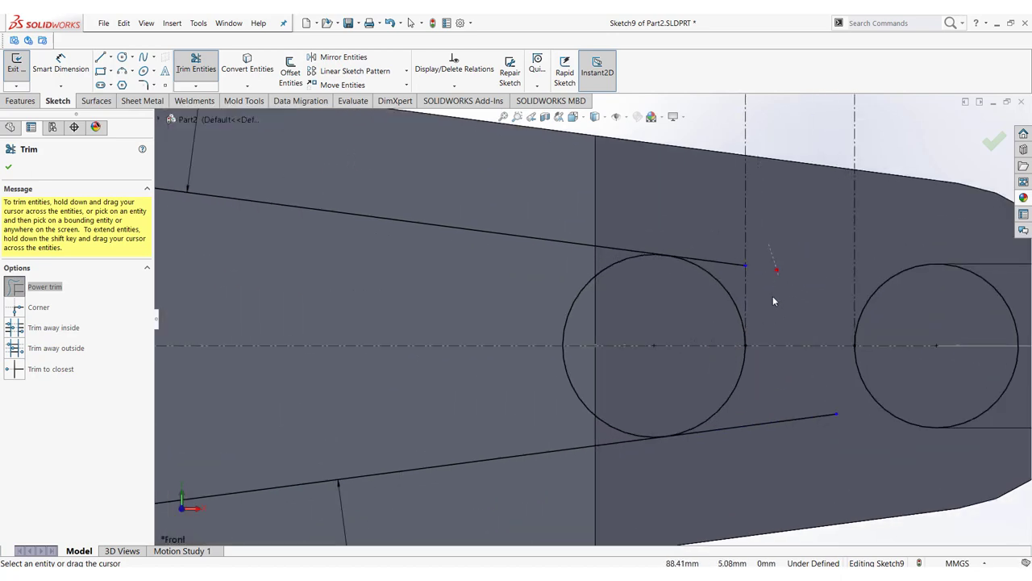
left_click_drag(757, 423, 586, 396)
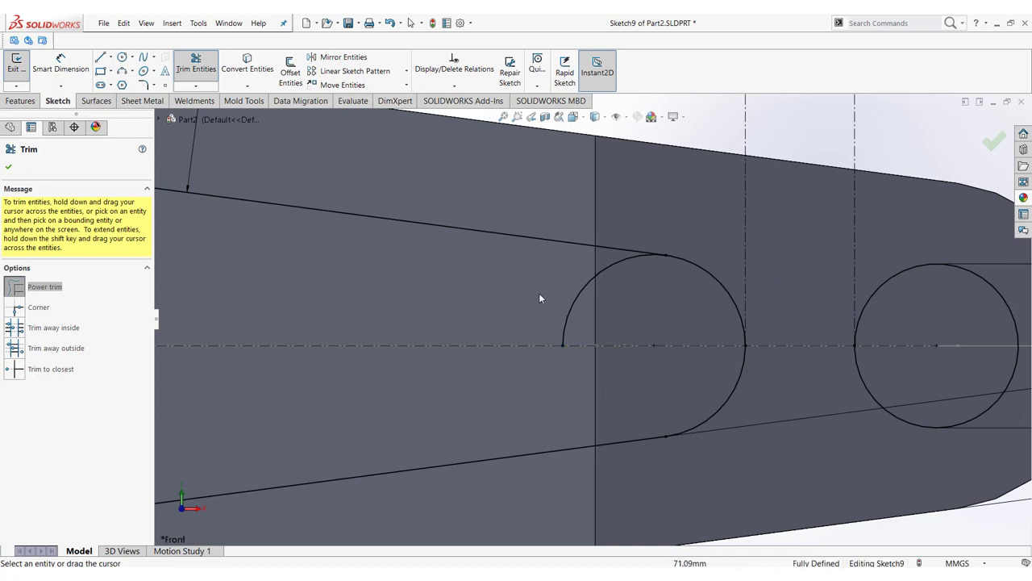
left_click(8, 167)
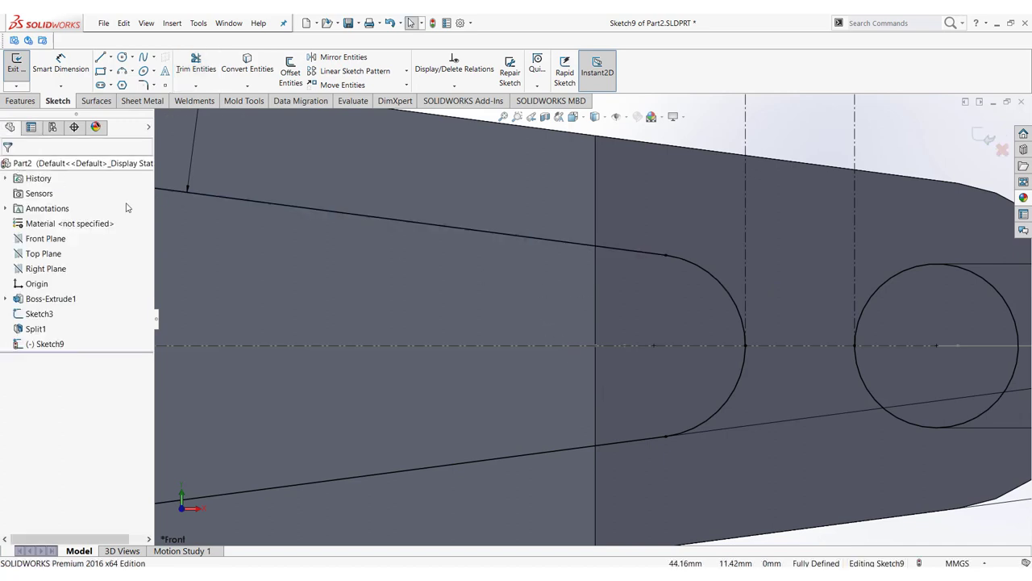
scroll(490, 374, "up", 4)
scroll(460, 363, "up", 2)
scroll(451, 339, "down", 2)
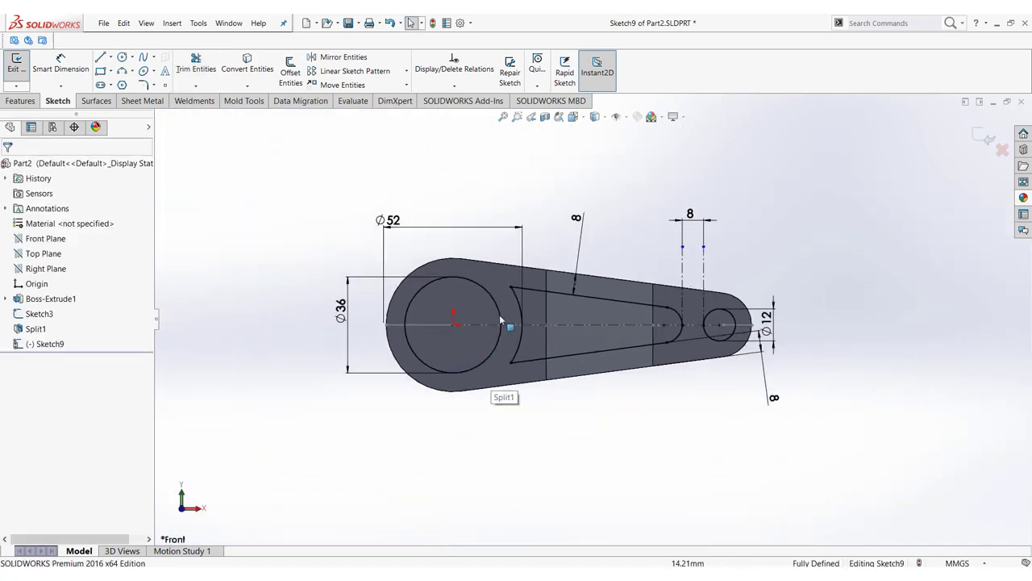
scroll(555, 296, "down", 2)
scroll(590, 312, "down", 2)
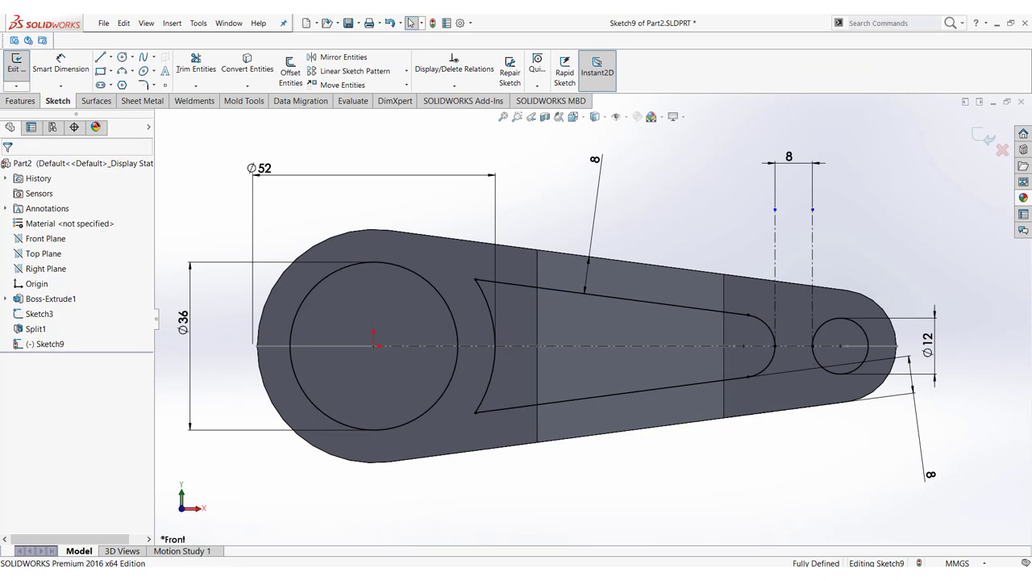
scroll(483, 331, "up", 4)
scroll(453, 320, "down", 3)
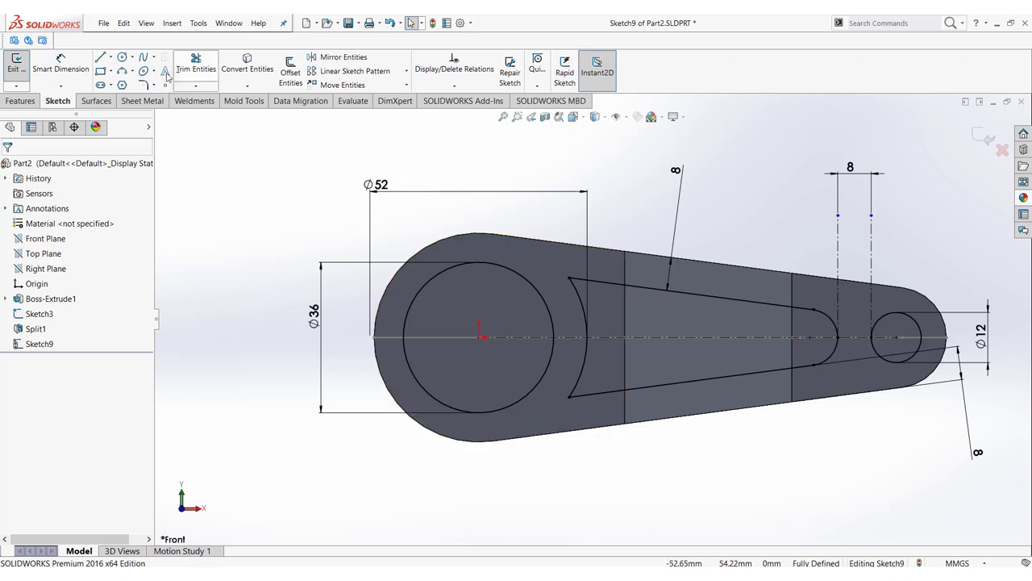
Step: Draw a diagonal construction centerline up from the Ø36 bore's centre
left_click(111, 58)
left_click(129, 83)
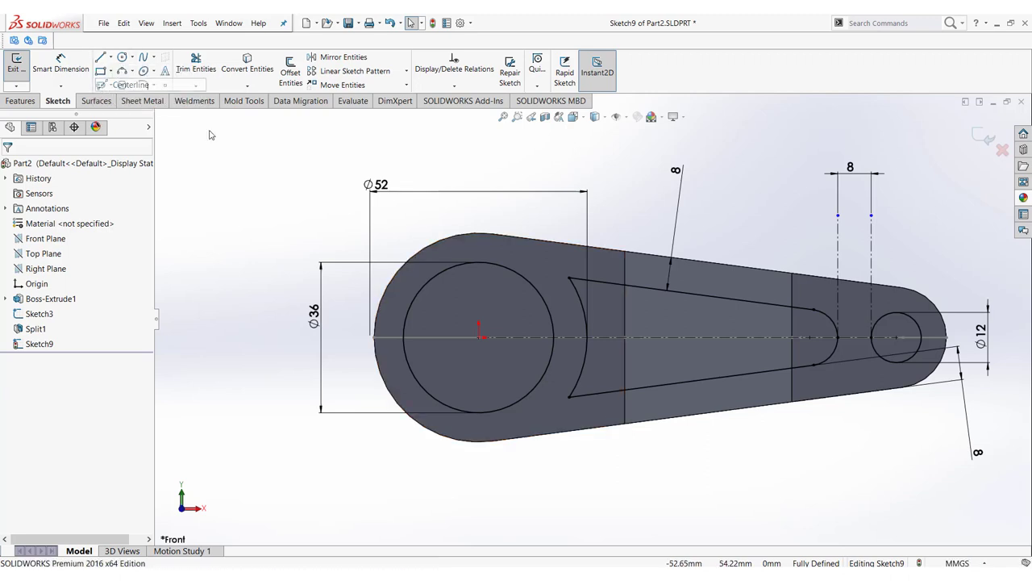
left_click(481, 337)
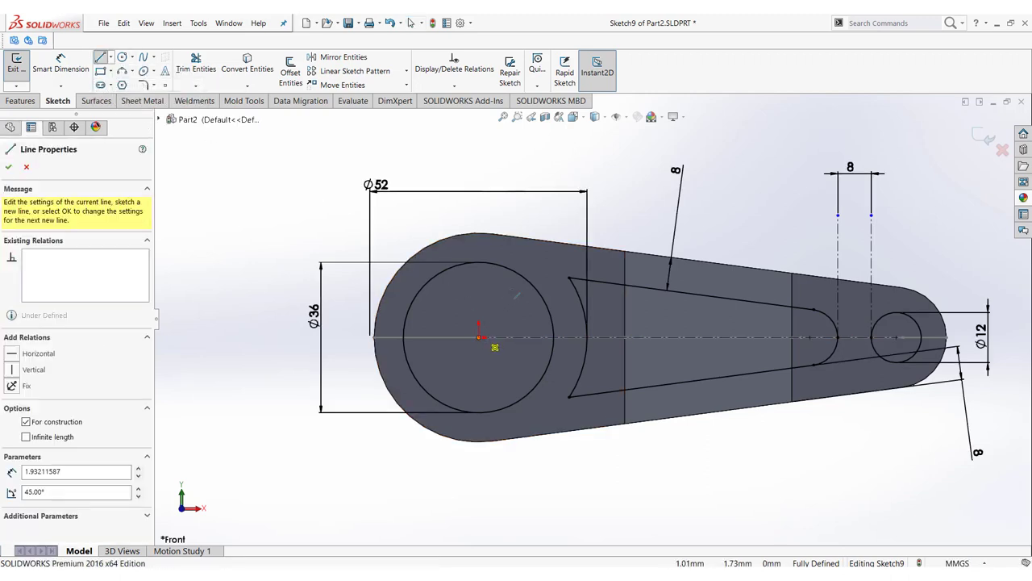
right_click(574, 216)
left_click(603, 234)
Step: Dimension the diagonal centerline at 45° to the horizontal centerline, then check the reference drawing
left_click(79, 60)
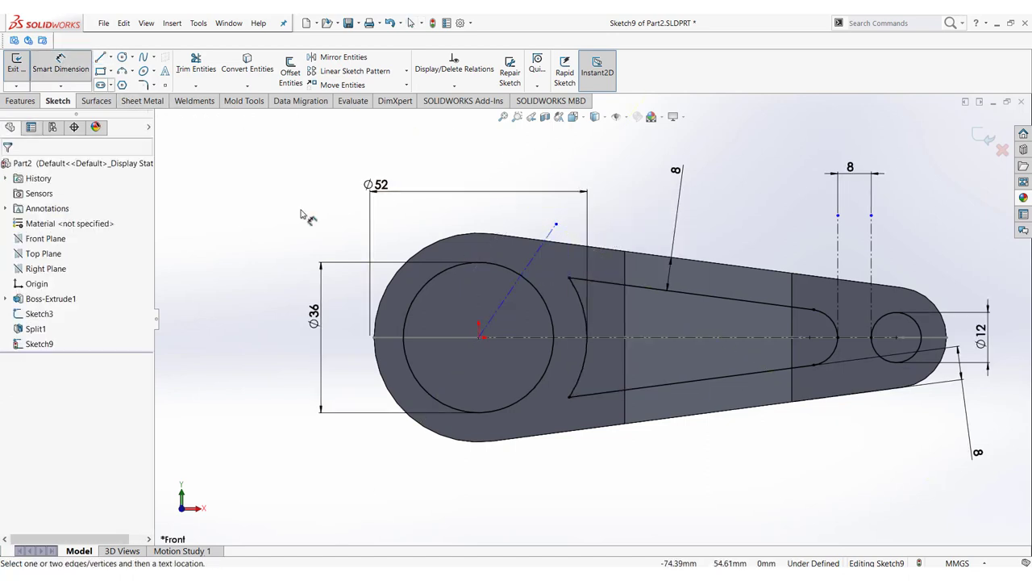
left_click(517, 282)
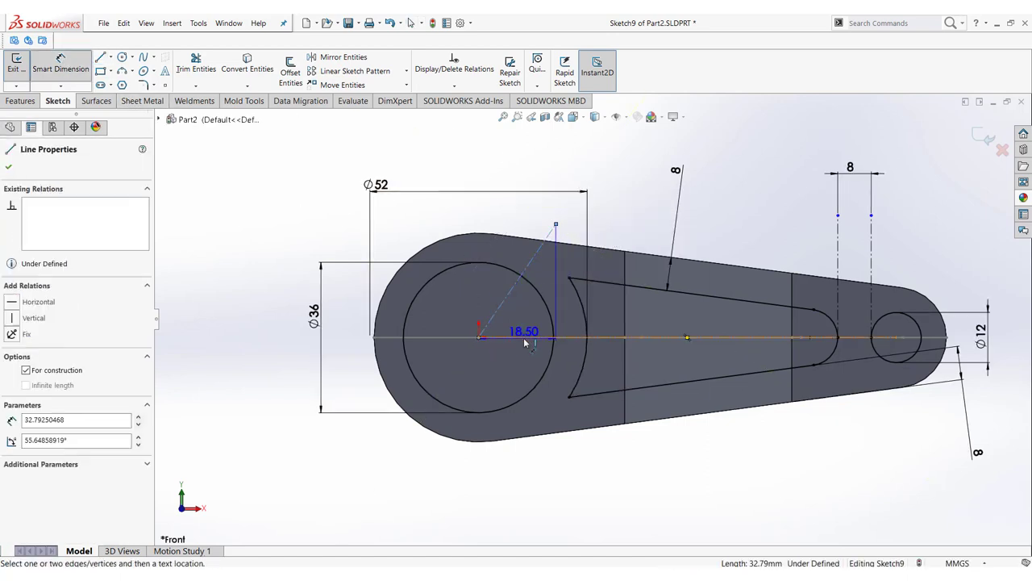
left_click(524, 339)
left_click(633, 229)
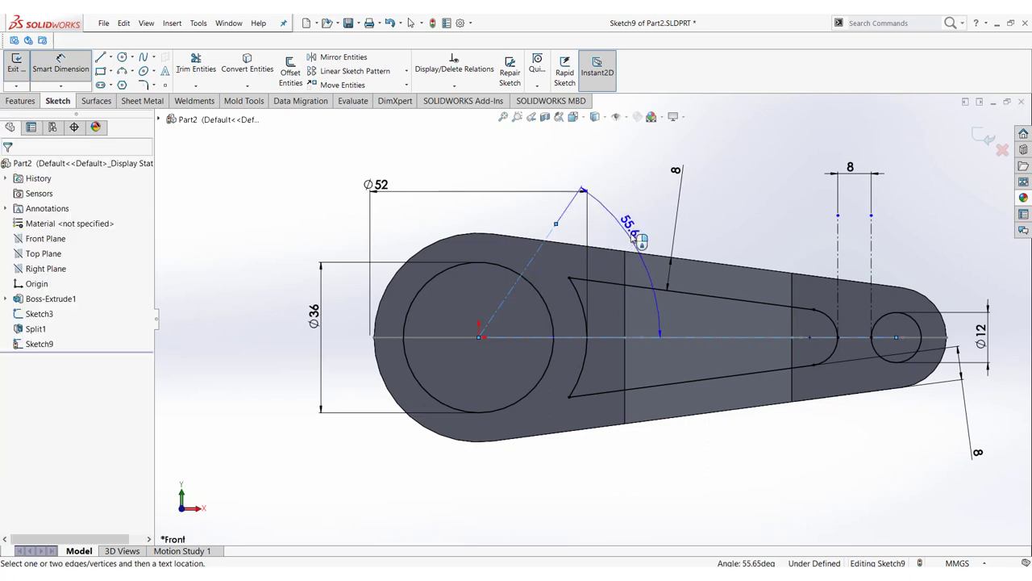
type("45")
key("Return")
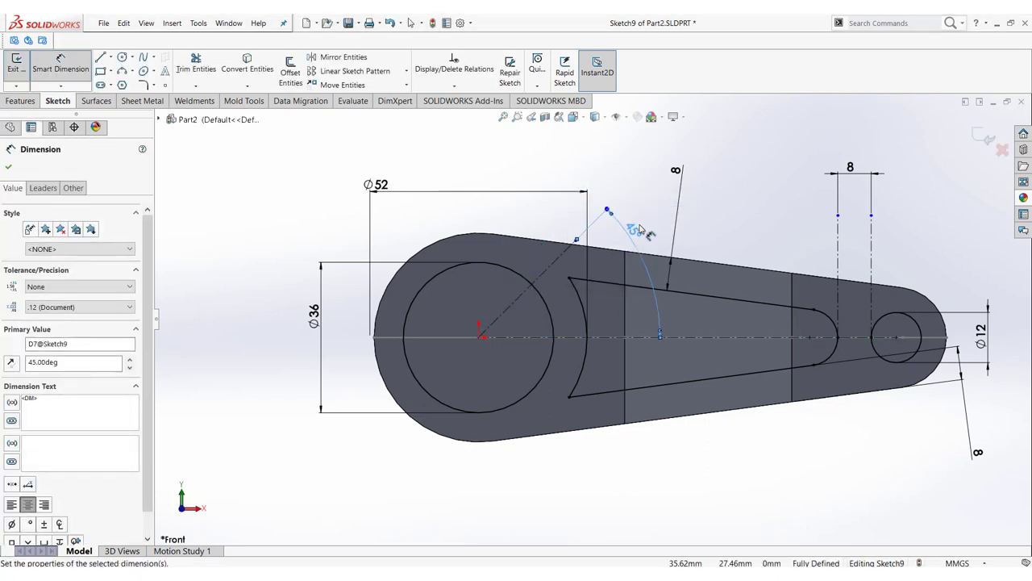
right_click(637, 198)
left_click(670, 229)
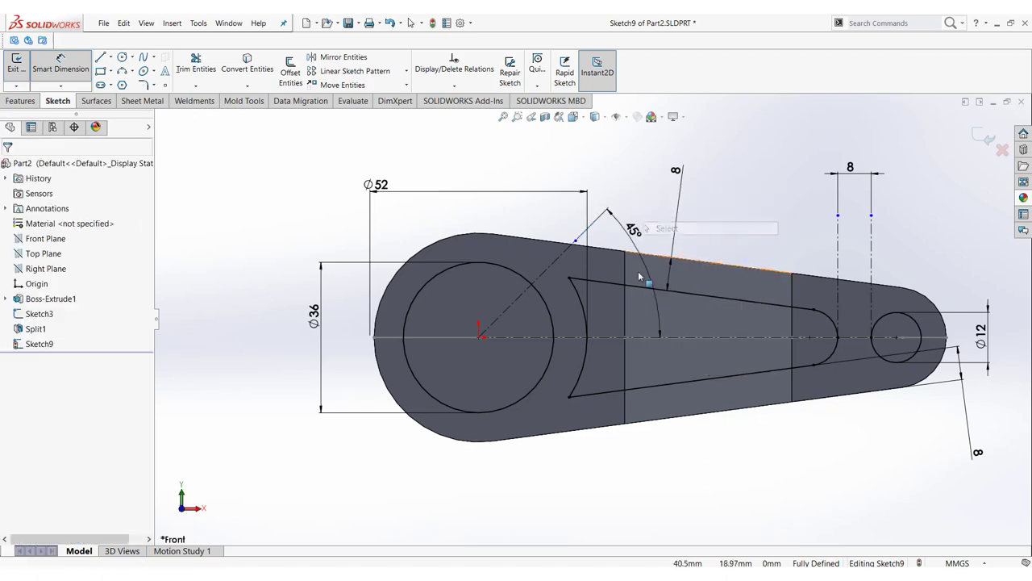
key("alt+Tab")
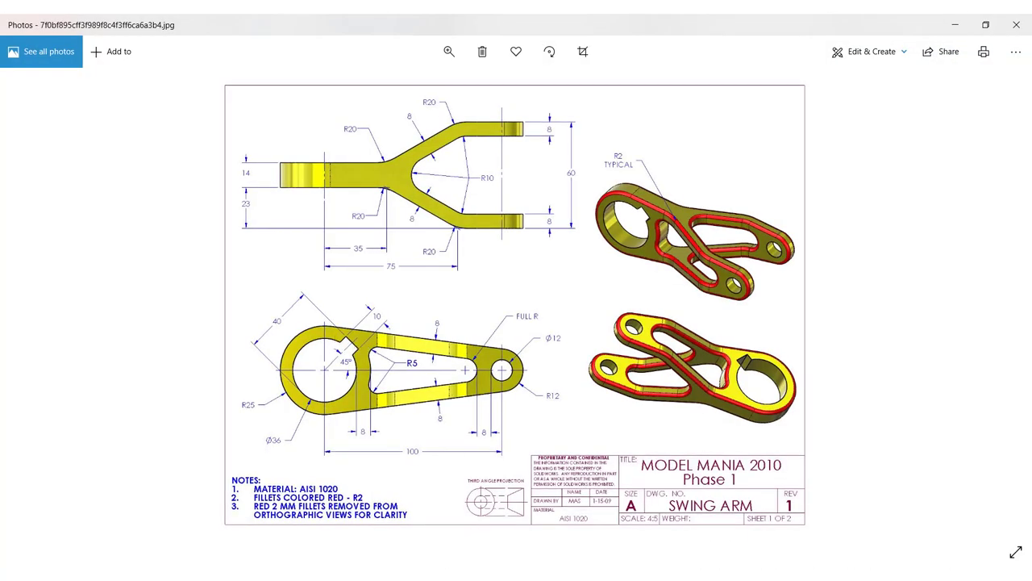
key("alt+Tab")
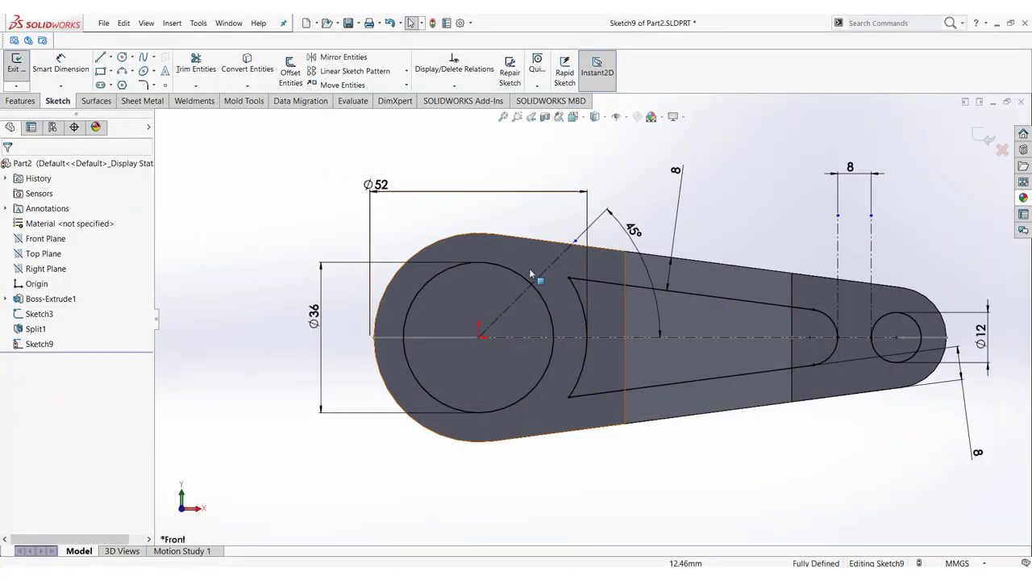
Step: Draw three connected lines forming the keyway notch across the 45° centerline
scroll(529, 268, "down", 3)
left_click(99, 59)
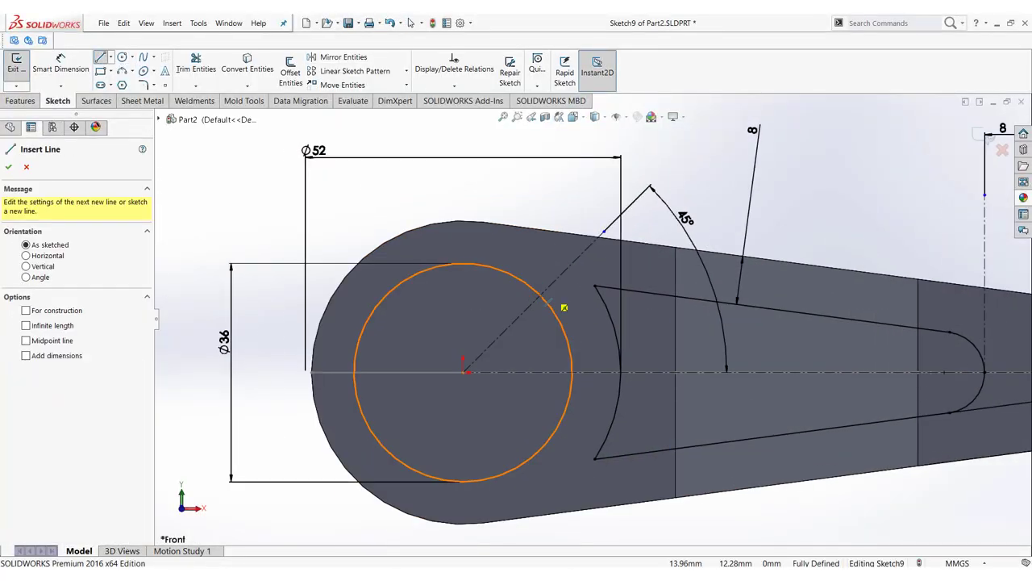
left_click(505, 293)
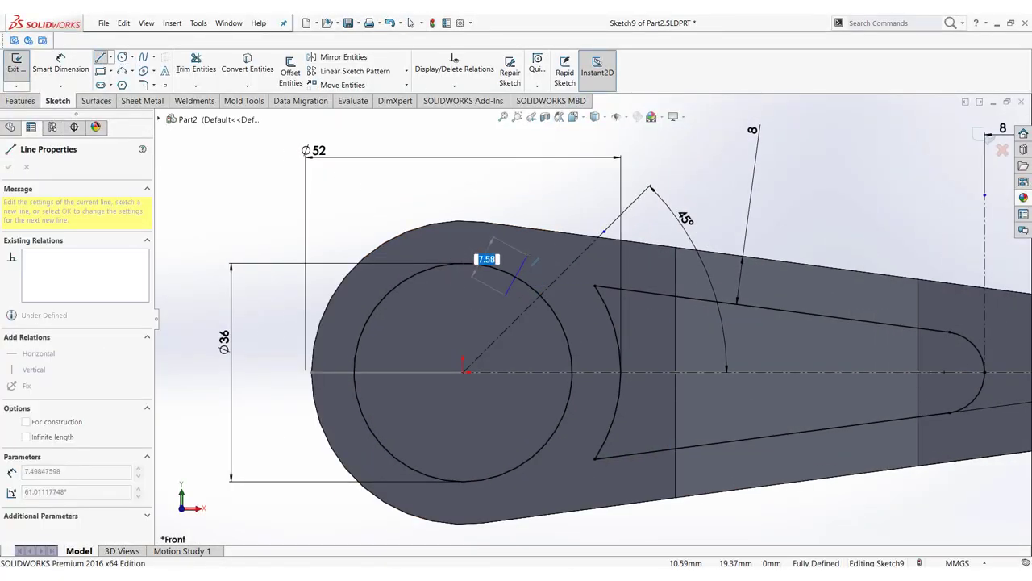
left_click(528, 254)
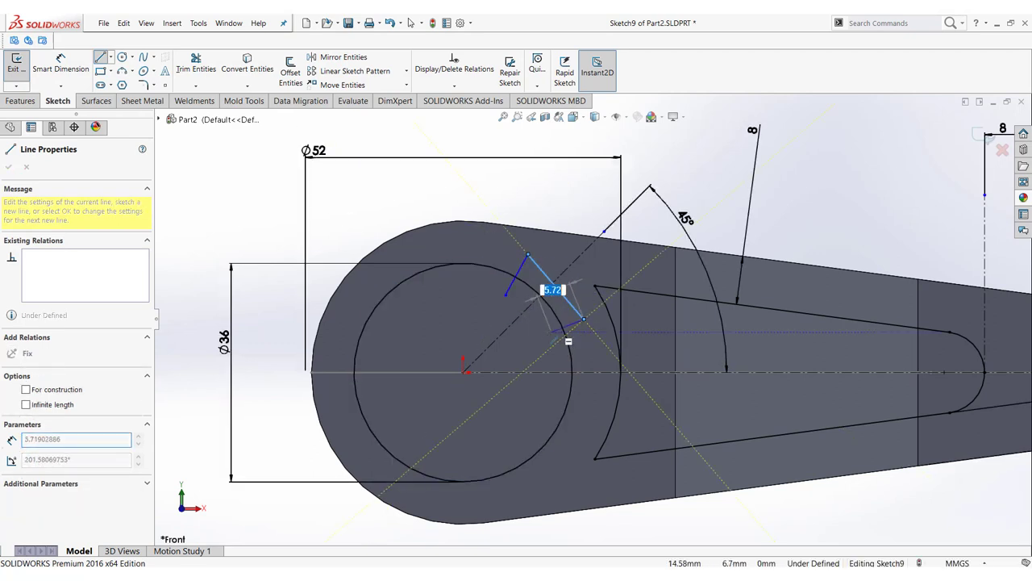
left_click(545, 330)
right_click(582, 356)
left_click(596, 357)
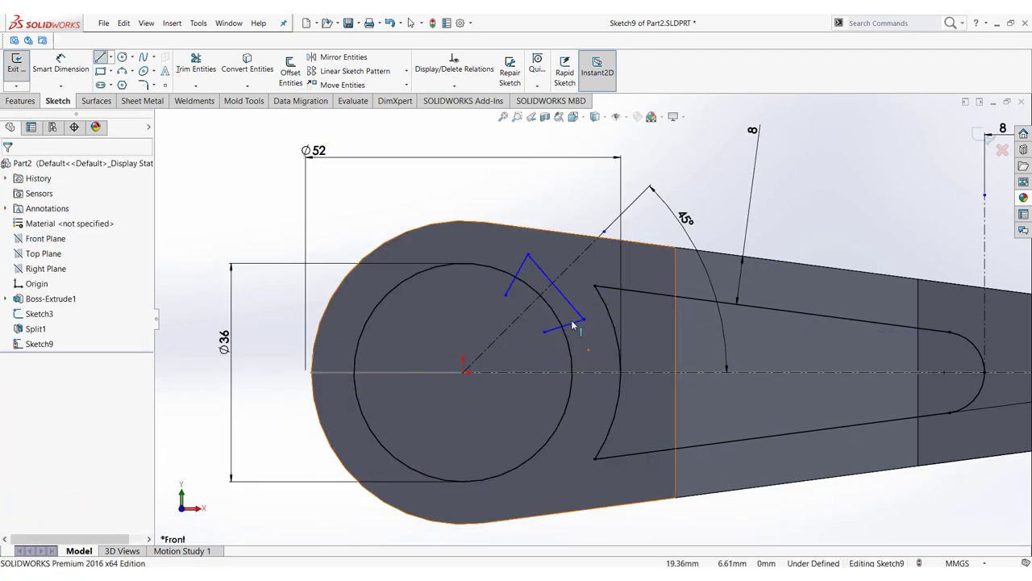
Step: Make the two long notch sides parallel to the 45° centerline
scroll(532, 290, "down", 3)
left_click(524, 261)
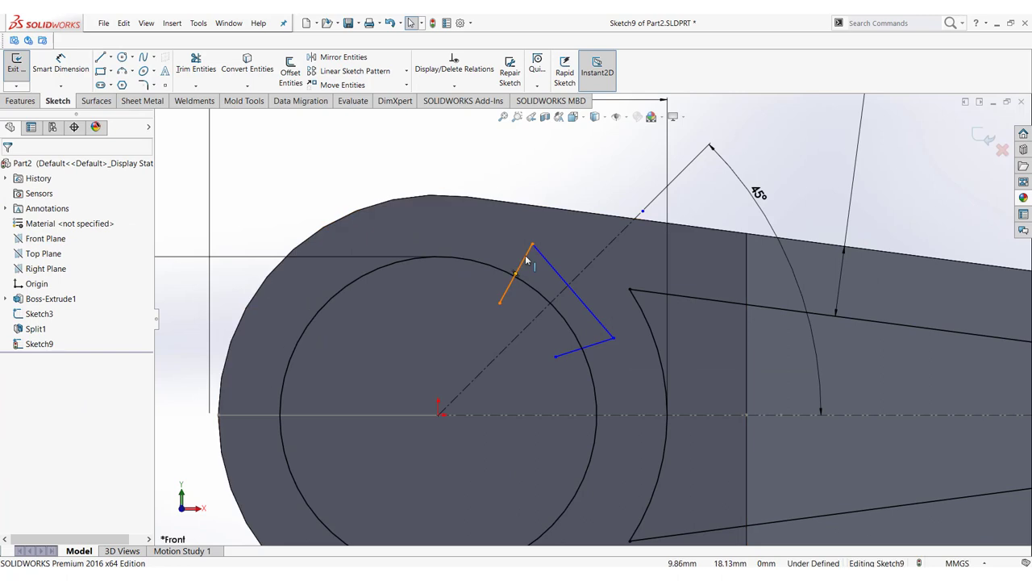
left_click(516, 275, "ctrl")
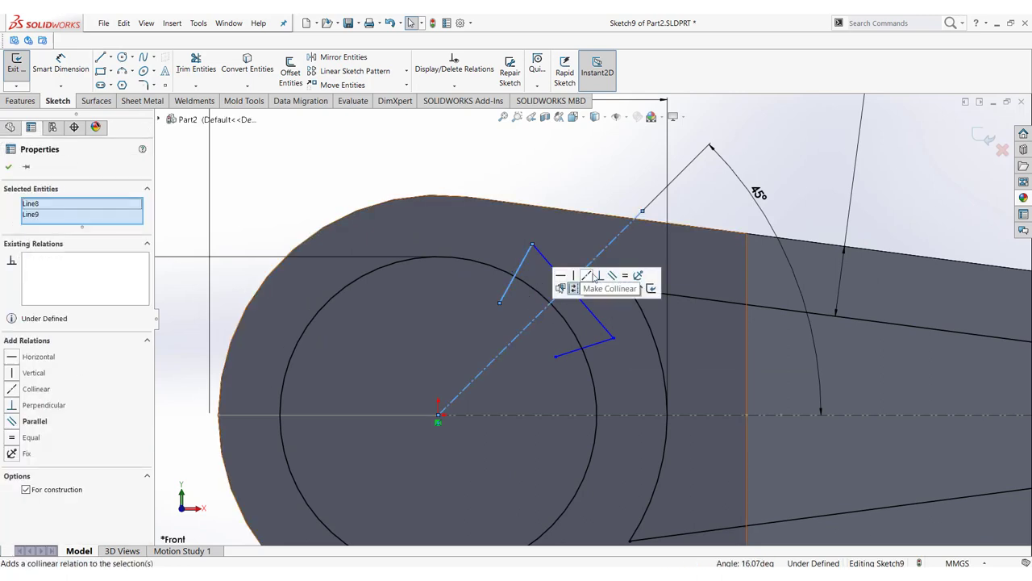
left_click(612, 275)
left_click(559, 170)
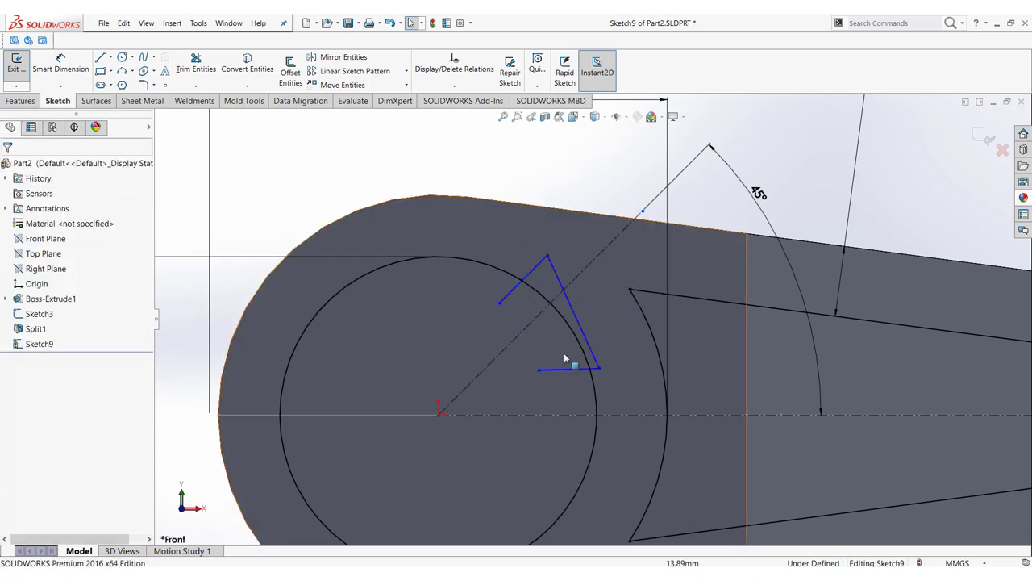
left_click(559, 373)
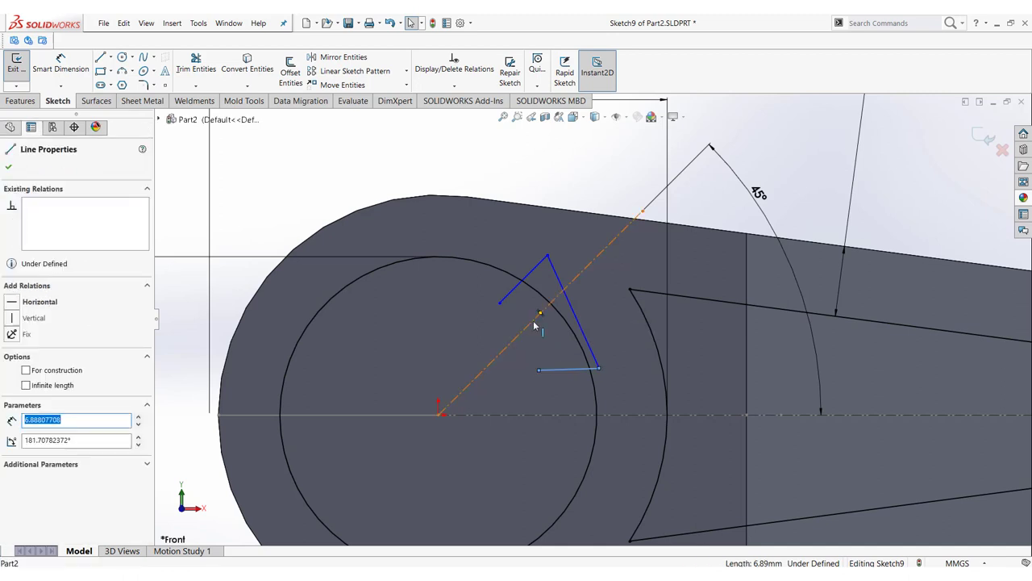
left_click(536, 321, "ctrl")
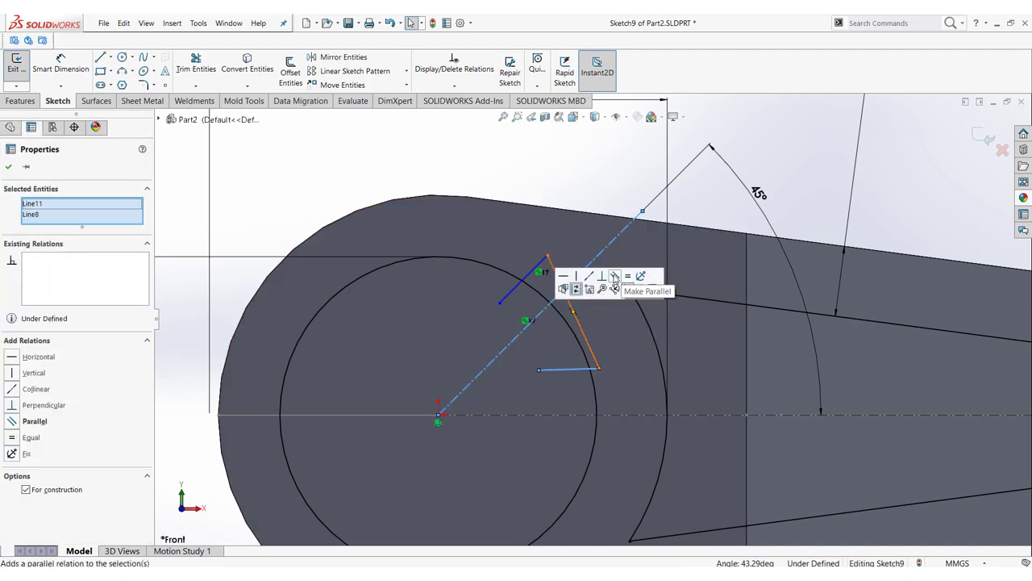
left_click(619, 278)
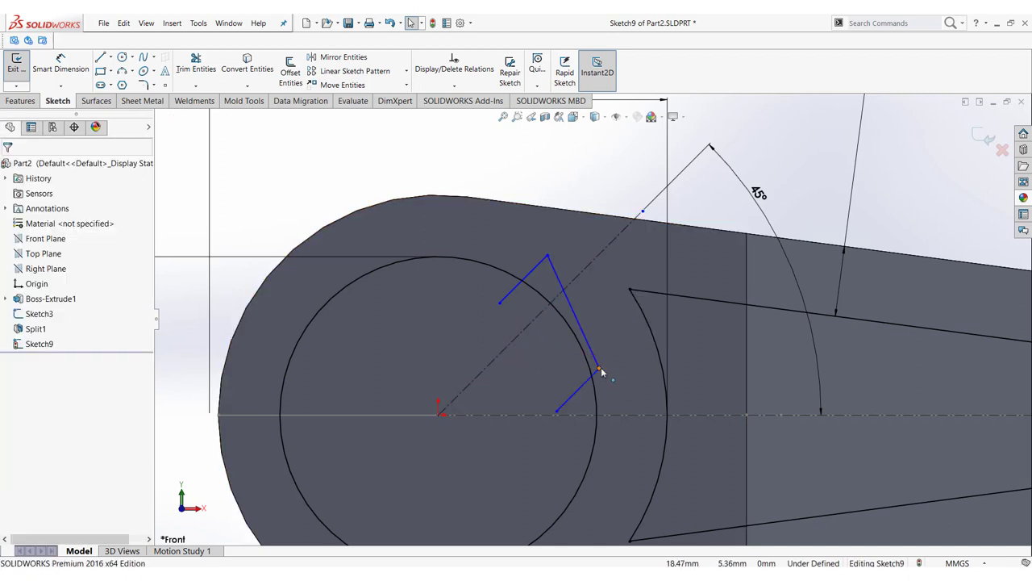
Step: Square the notch end by making it perpendicular to the side, then check the reference drawing
left_click_drag(599, 368, 604, 310)
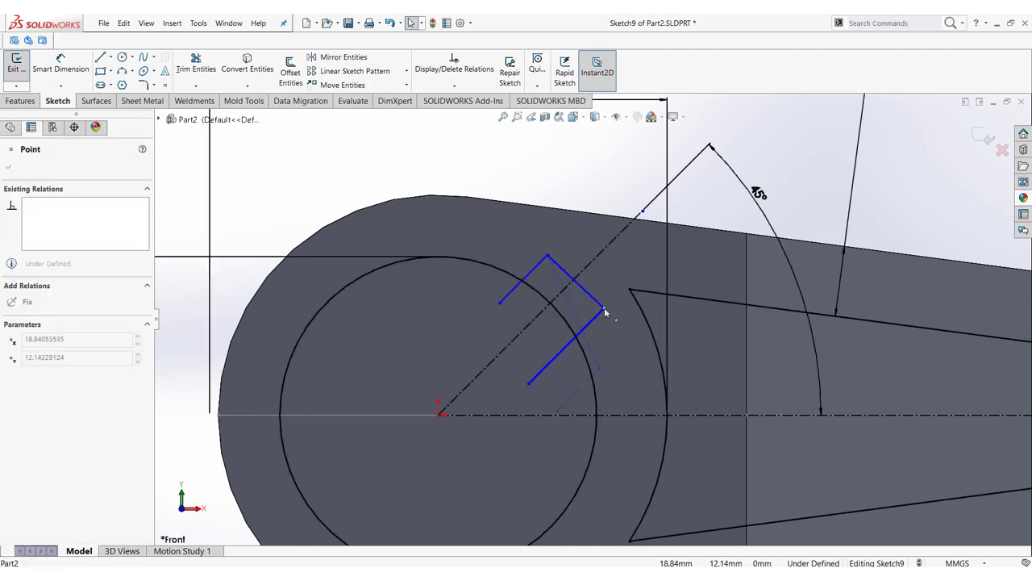
left_click(583, 214)
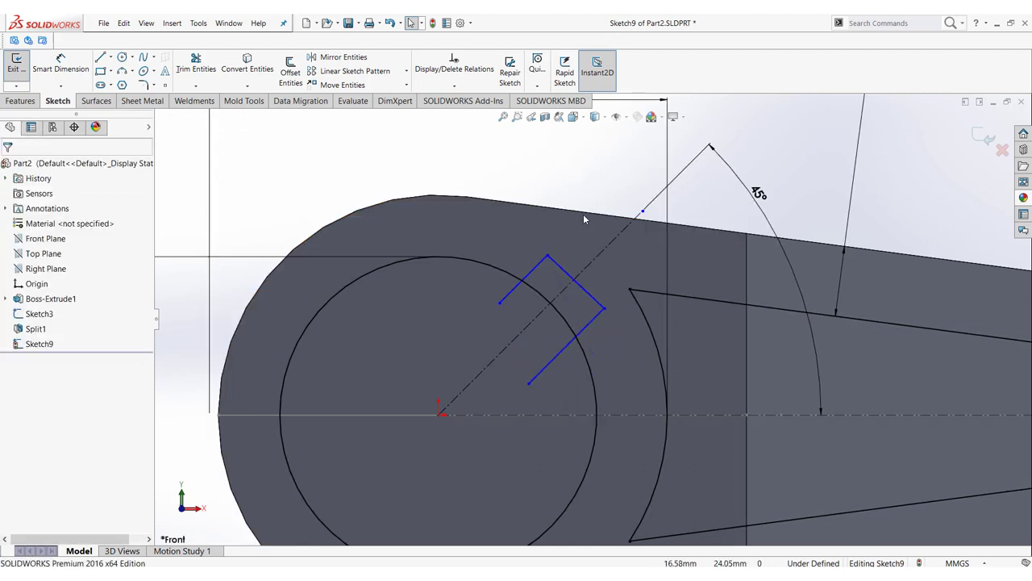
left_click(562, 272)
left_click(536, 266, "ctrl")
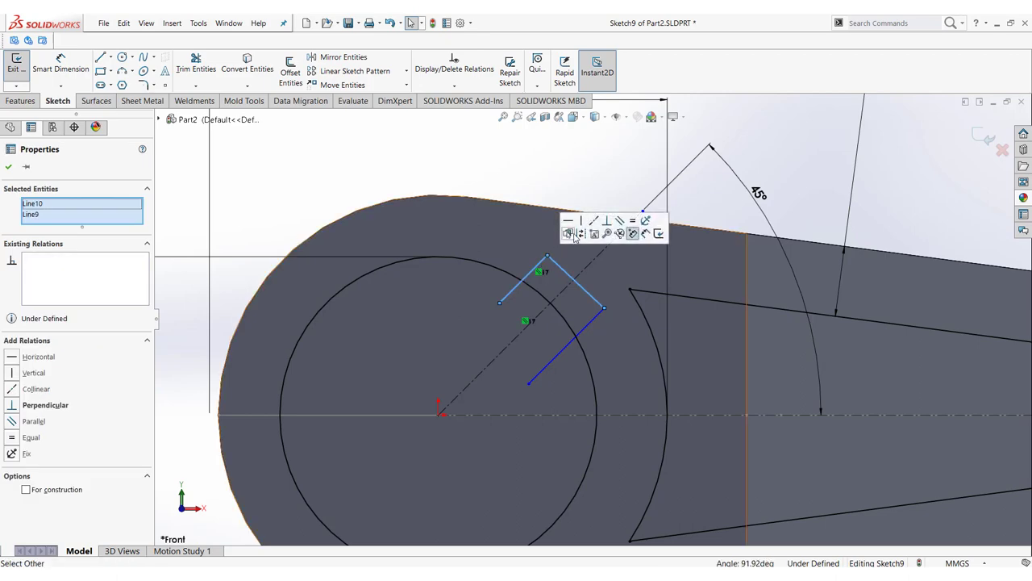
left_click(607, 221)
left_click(566, 168)
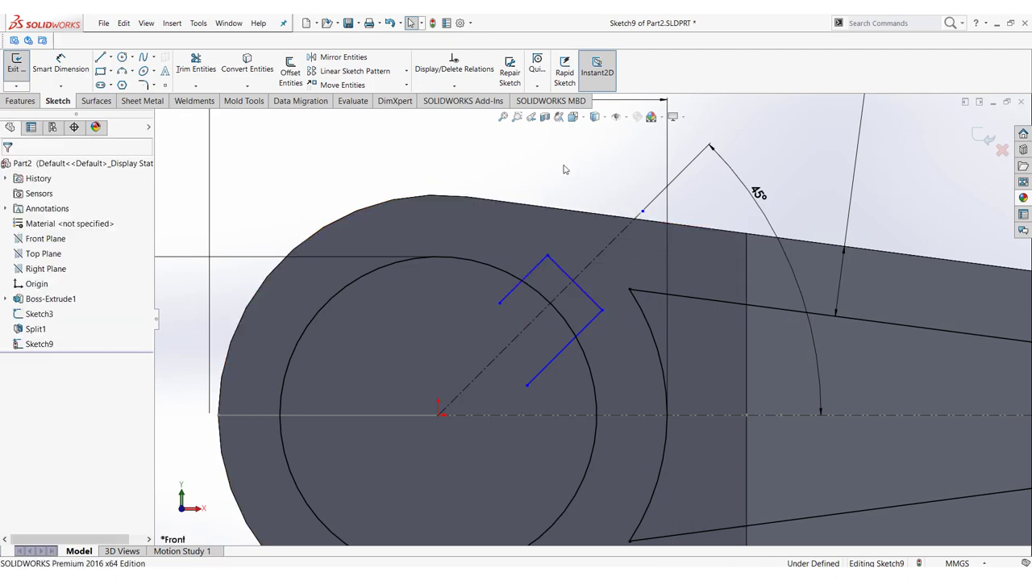
left_click(492, 567)
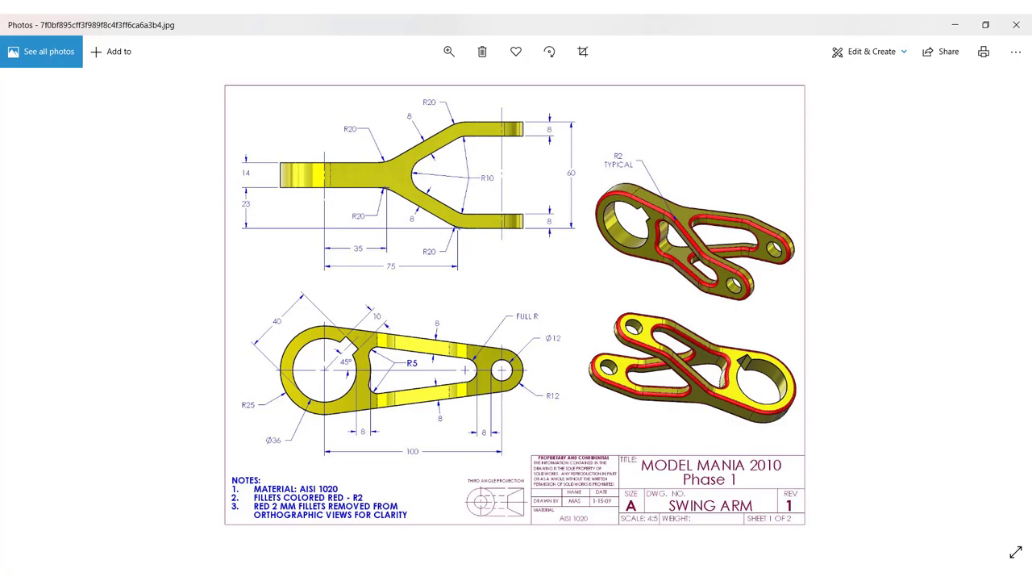
key("alt+Tab")
Step: Dimension the short notch side 5 mm from the 45° centerline
left_click(61, 63)
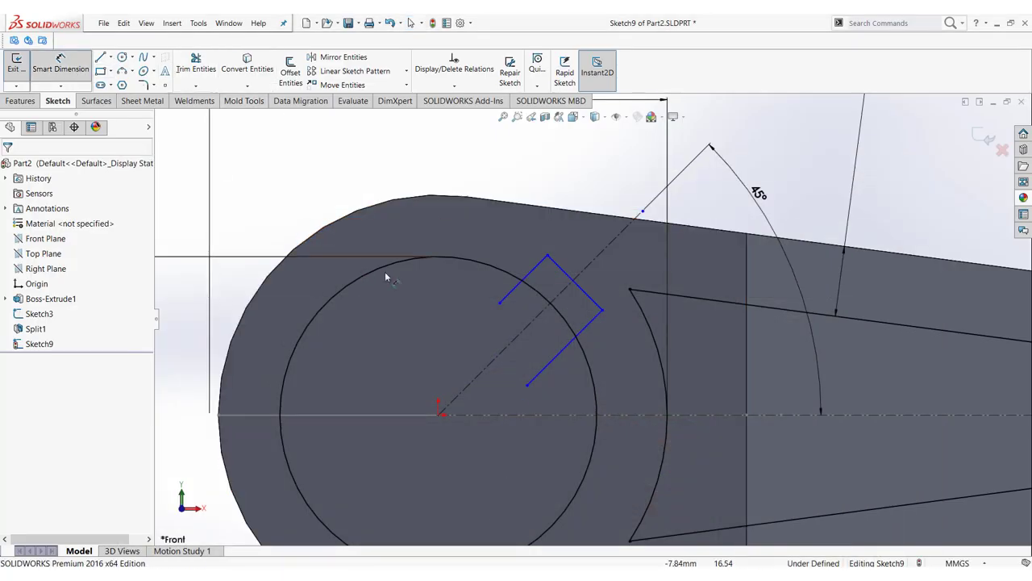
left_click(516, 291)
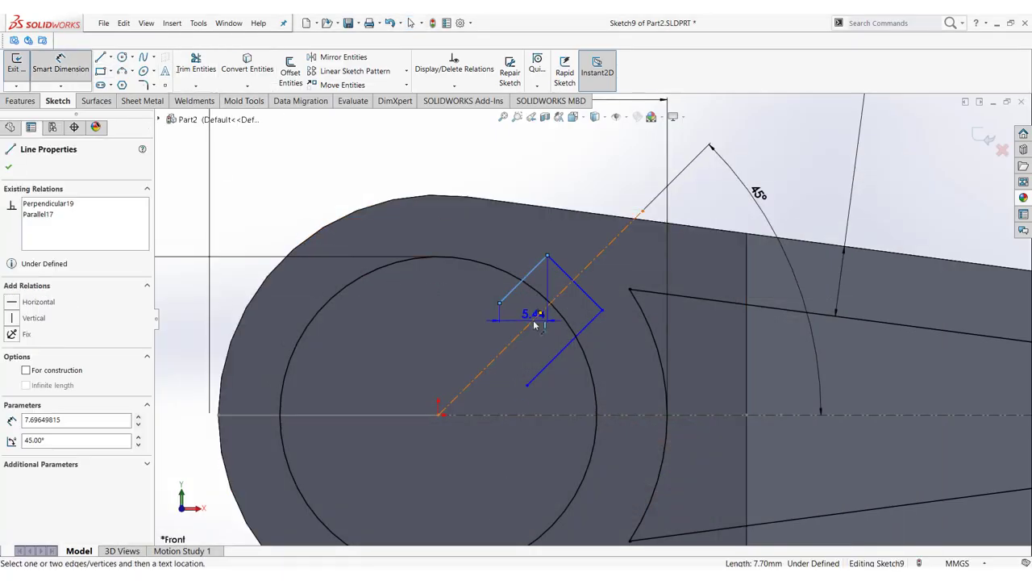
left_click(535, 321)
left_click(601, 176)
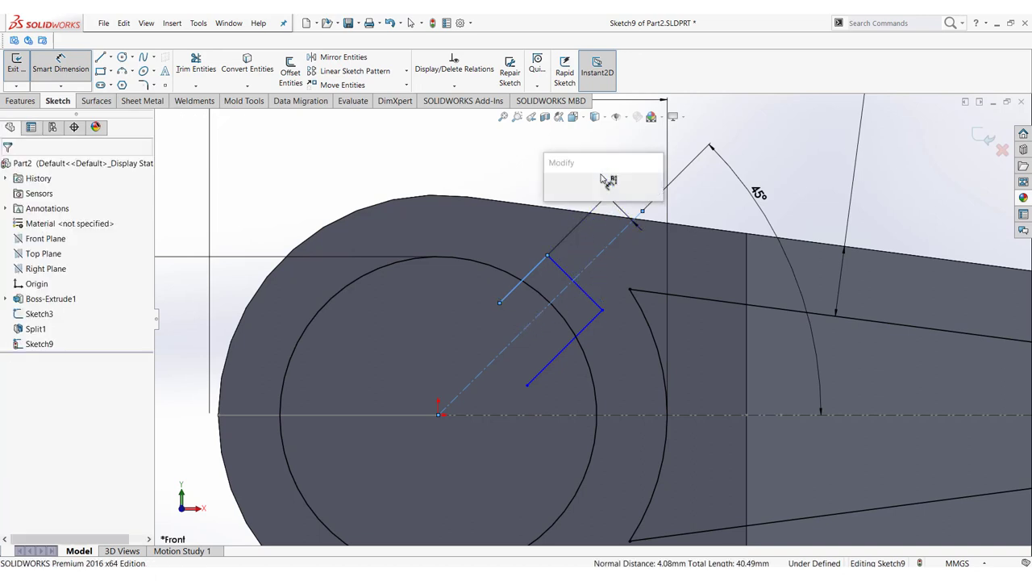
type("5")
key("Return")
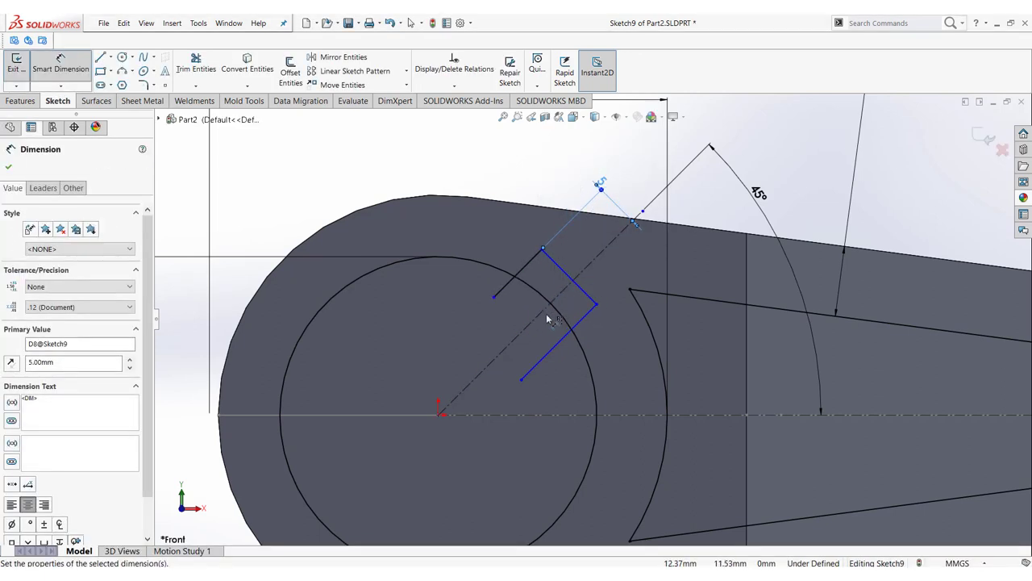
Step: Dimension the opposite notch side 5 mm from the centerline and view the reference drawing
left_click(546, 313)
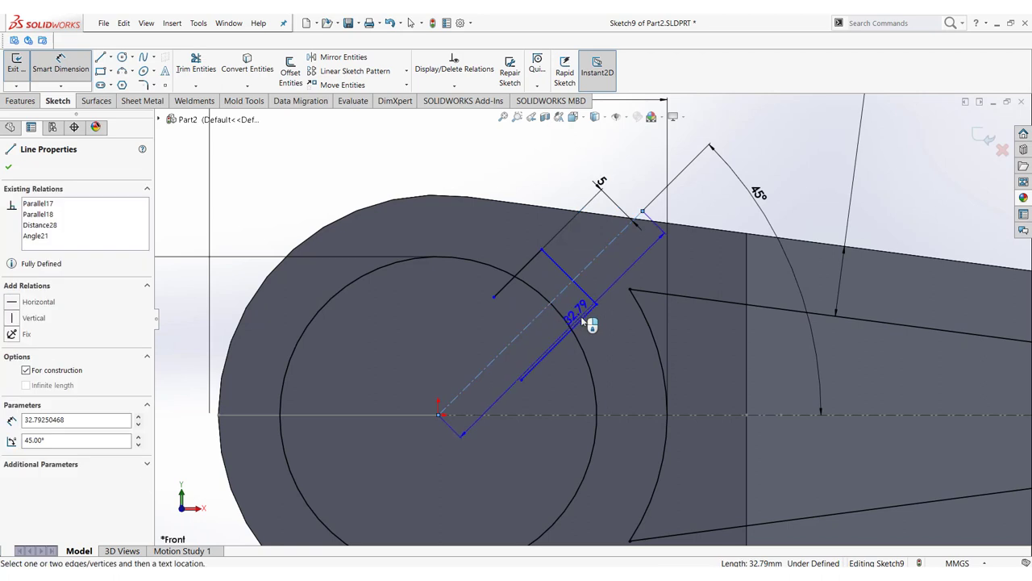
left_click(582, 319)
left_click(631, 271)
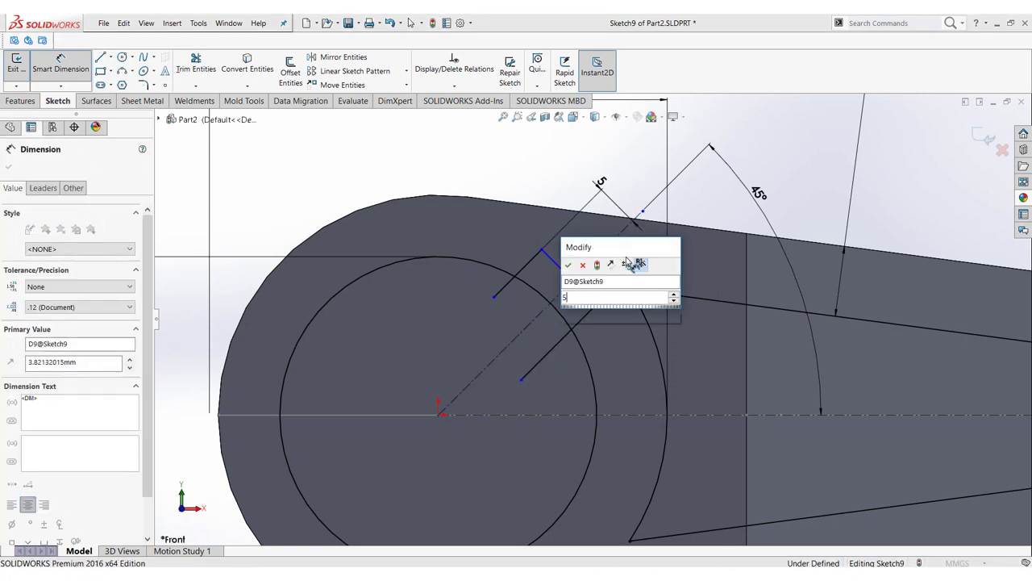
type("5")
key("Return")
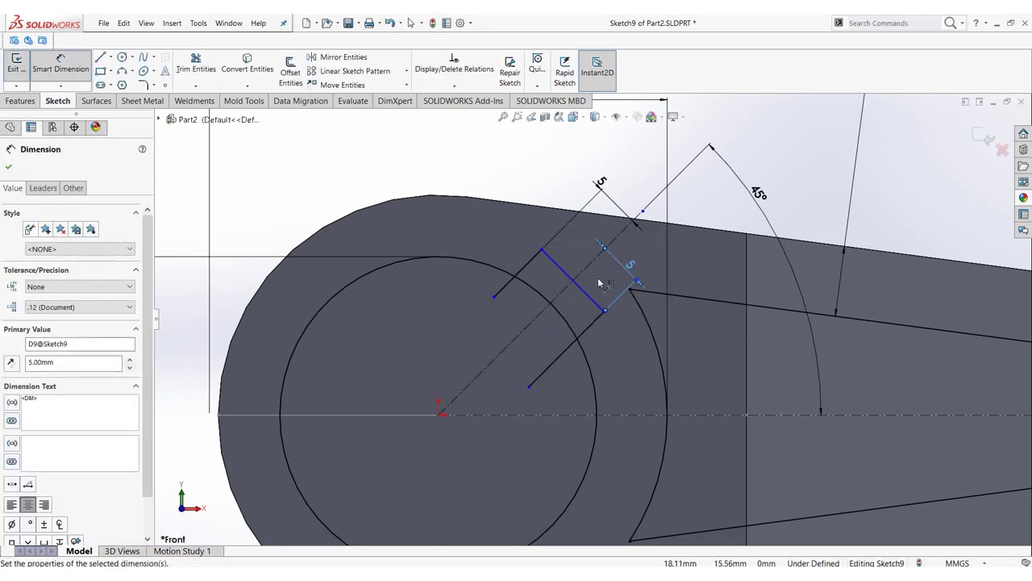
right_click(599, 279)
left_click(627, 312)
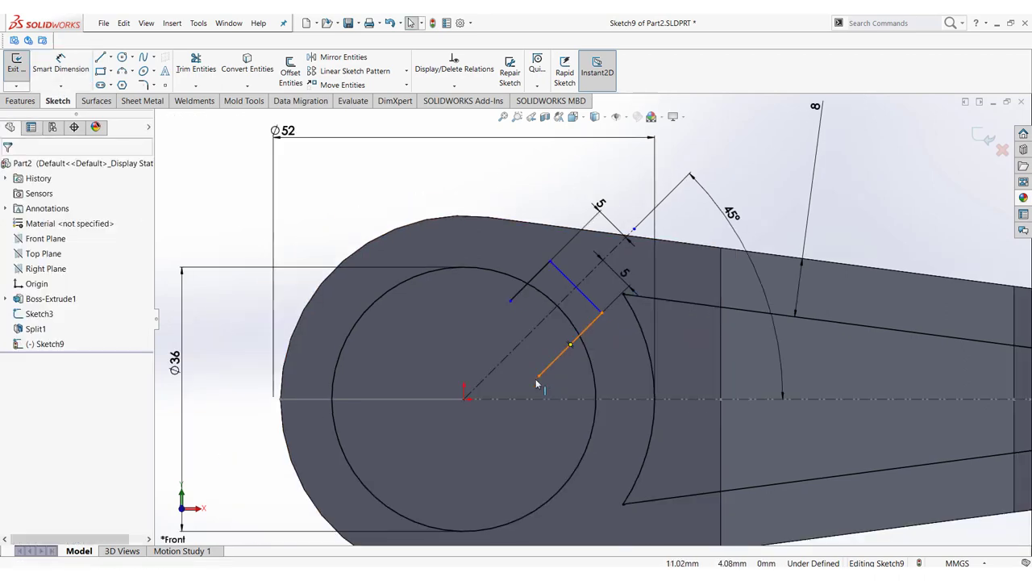
scroll(536, 378, "up", 3)
key("alt+Tab")
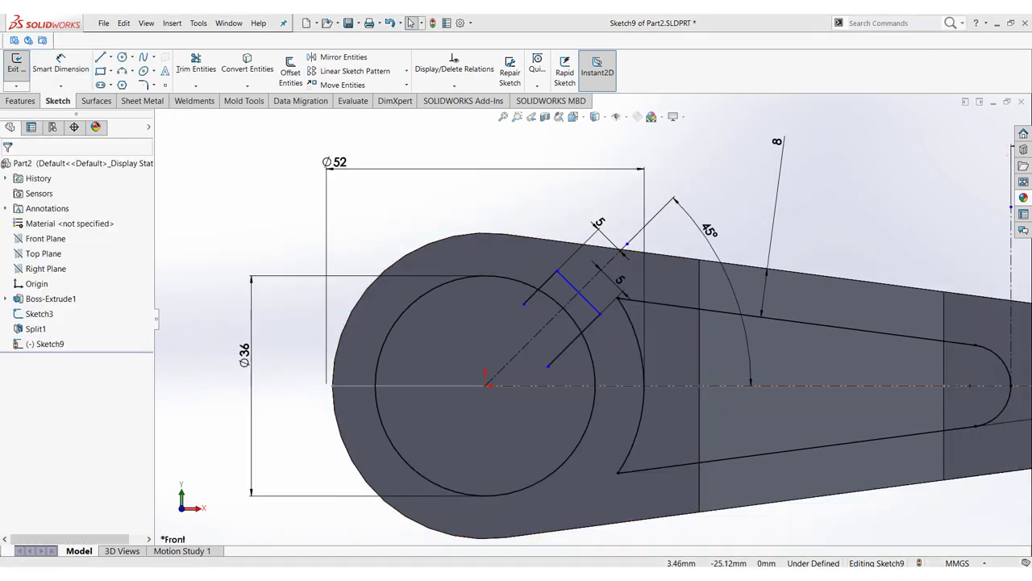
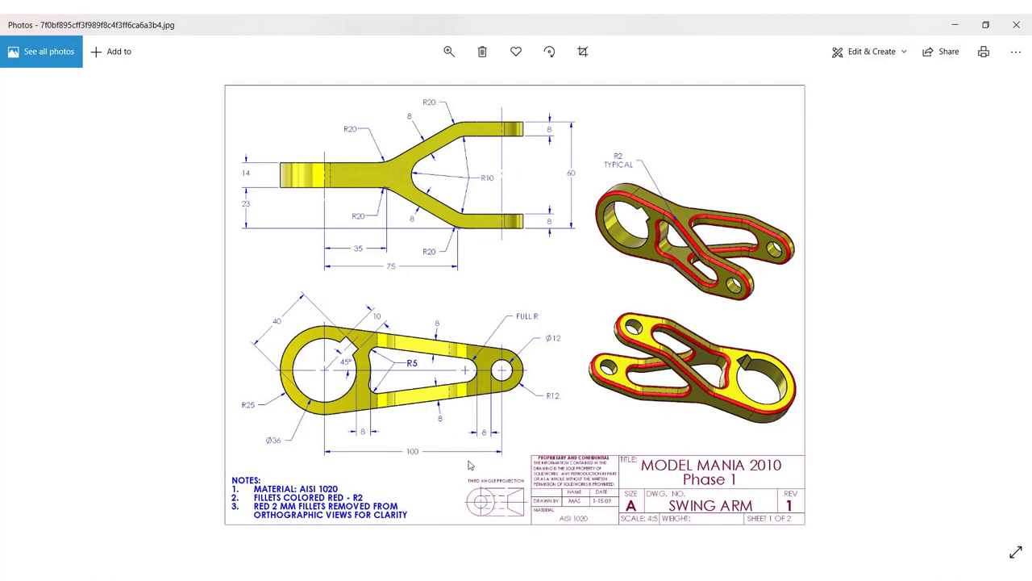
Step: Leave the Photos swing-arm drawing and return to the SOLIDWORKS Sketch9 window
key("alt+Tab")
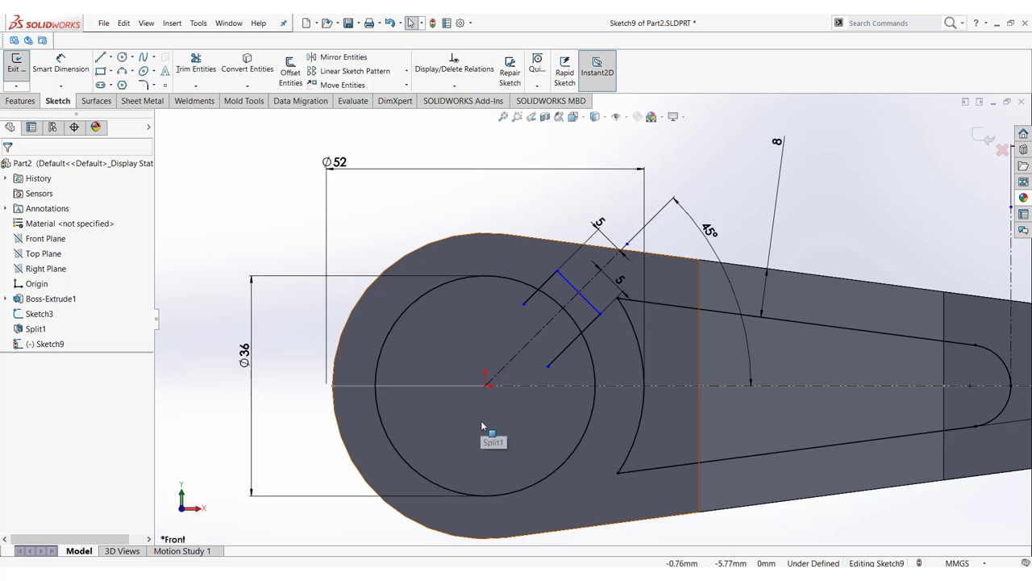
scroll(480, 420, "up", 2)
Step: Draw a construction centerline from the bore's centre to its lower-left edge
scroll(540, 355, "down", 2)
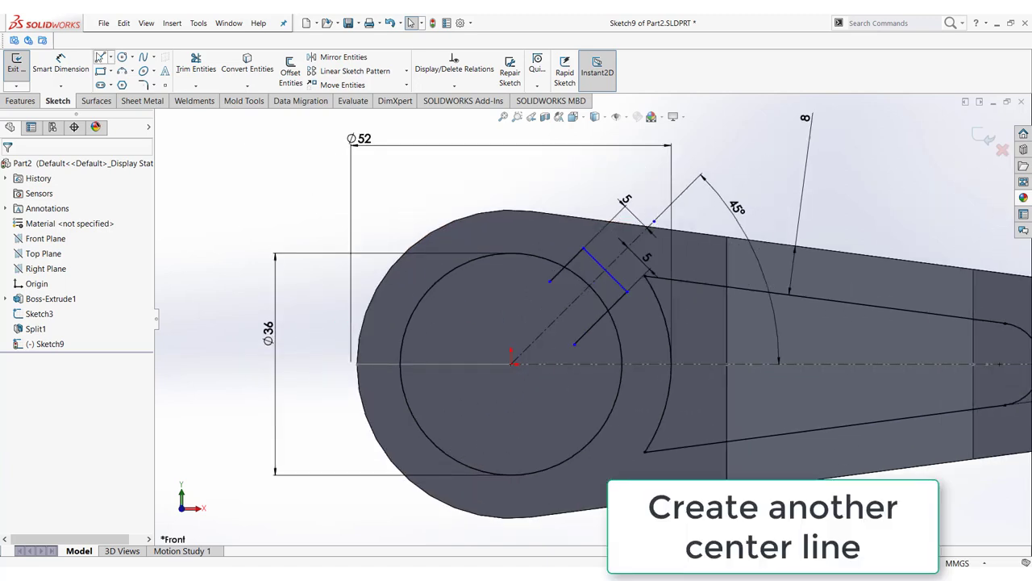
left_click(112, 59)
left_click(121, 85)
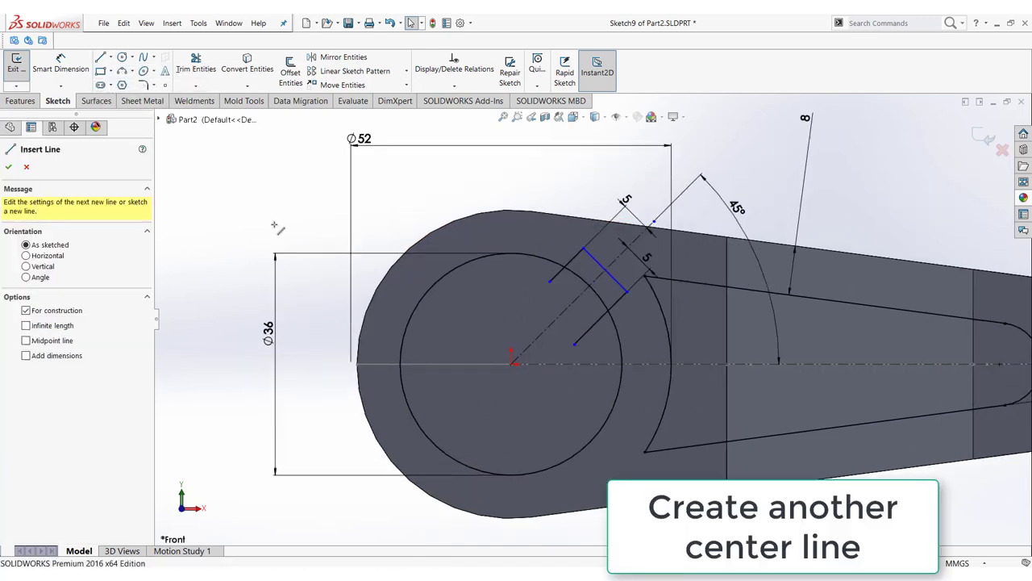
left_click(514, 363)
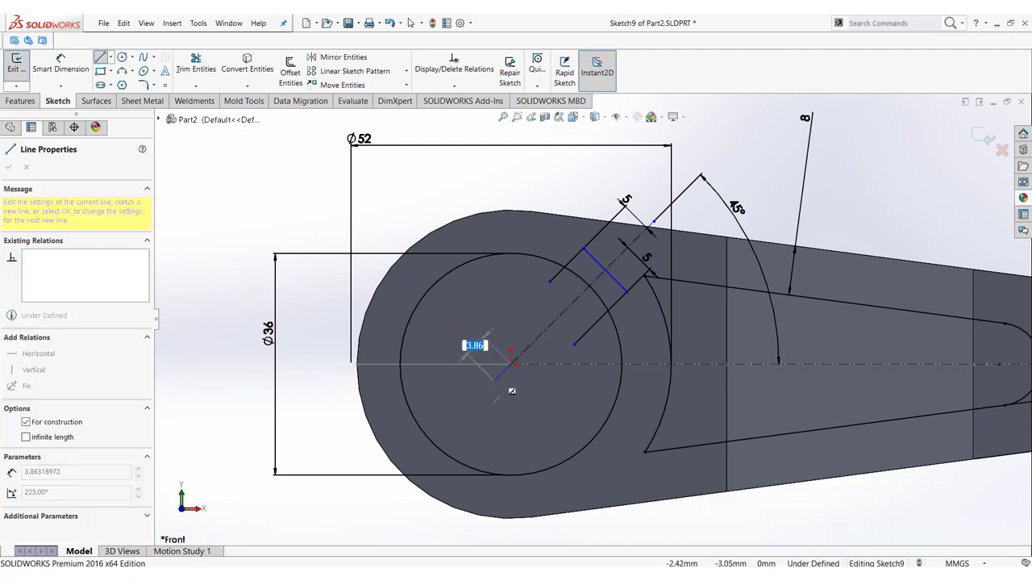
left_click(449, 453)
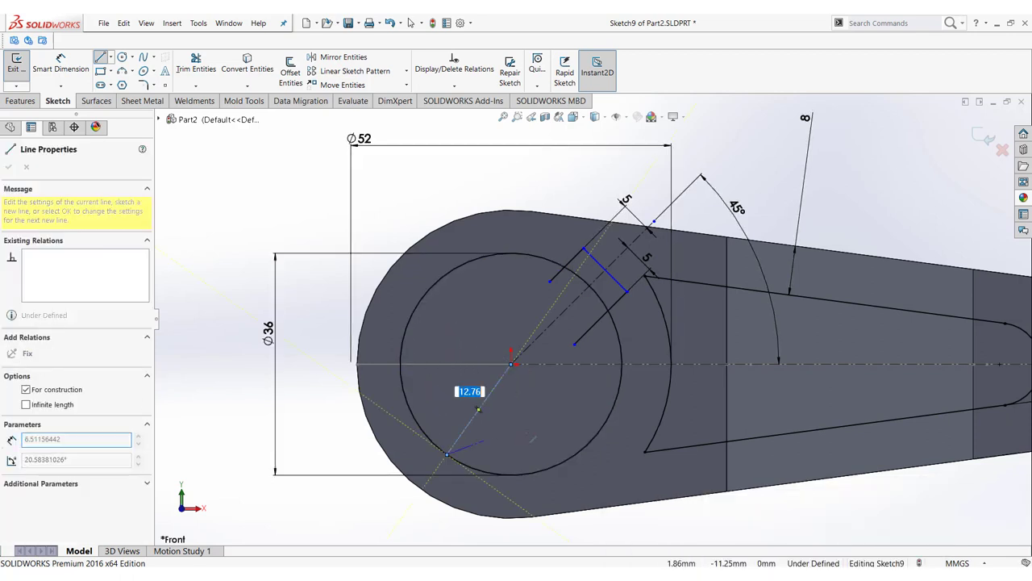
right_click(525, 408)
left_click(553, 435)
scroll(519, 415, "down", 2)
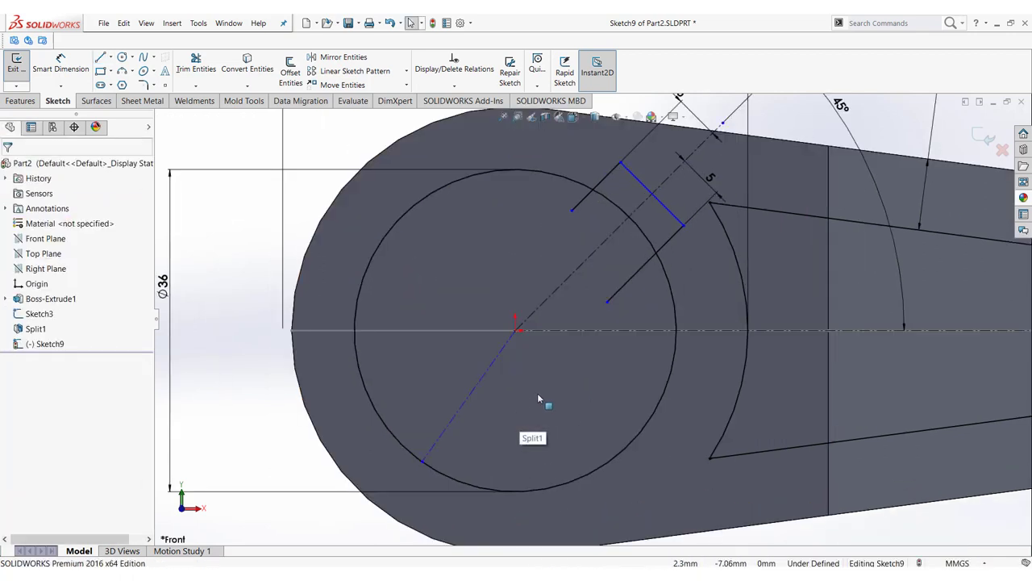
Step: Make the new centerline collinear with the keyway's 45° centerline
left_click(494, 358)
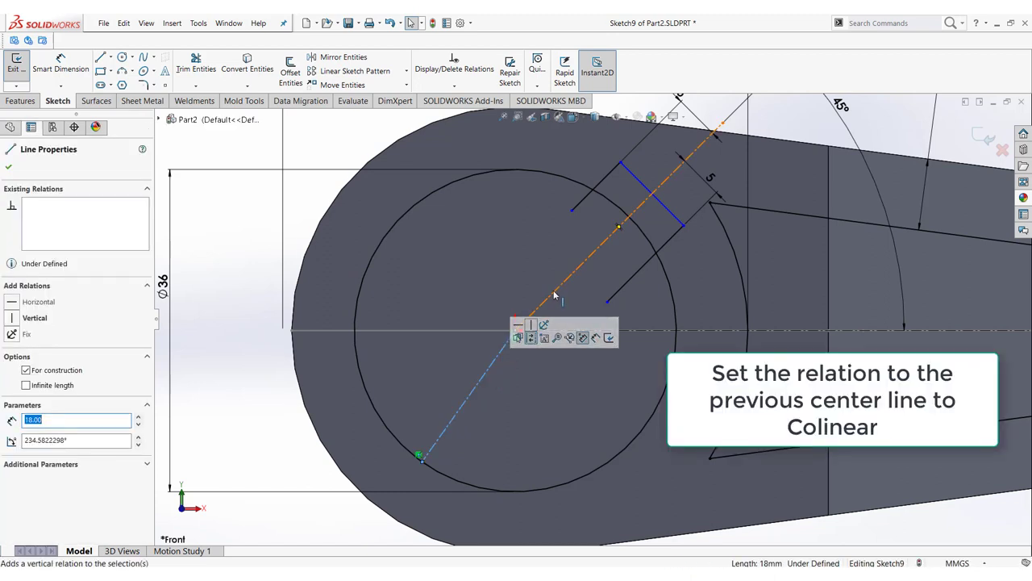
left_click(555, 293, "ctrl")
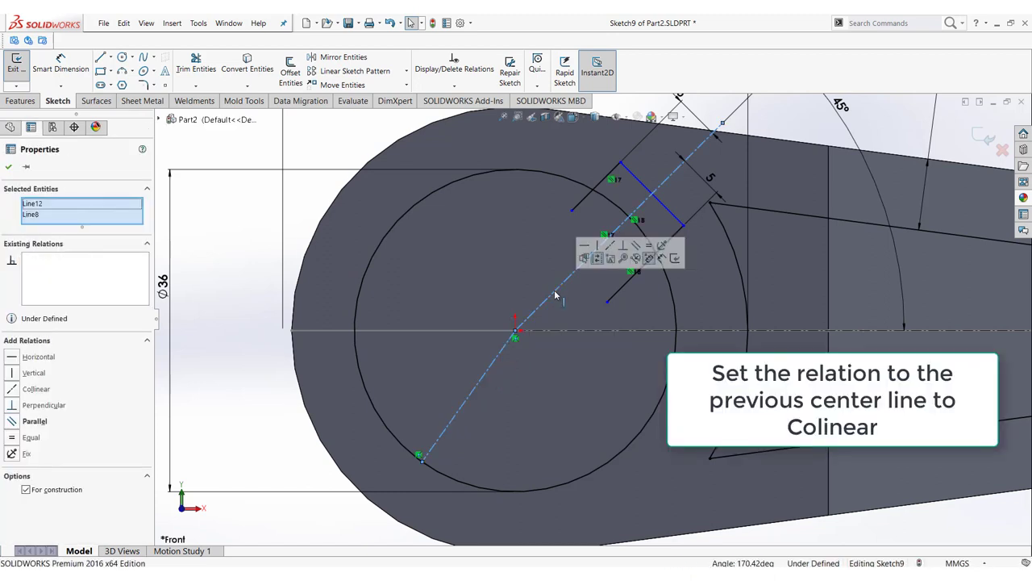
left_click(610, 246)
scroll(590, 317, "up", 3)
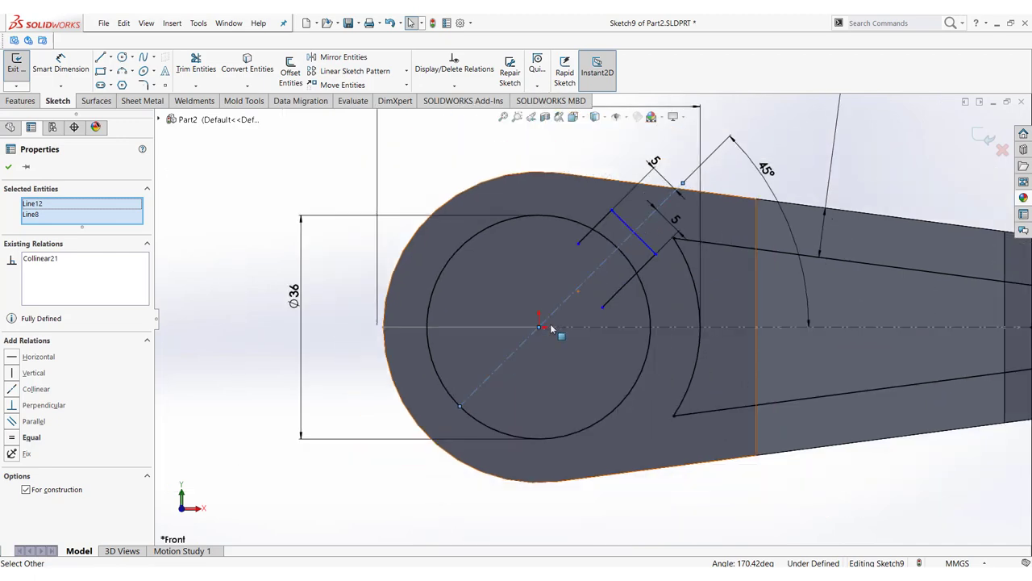
scroll(775, 183, "down", 2)
key("Escape")
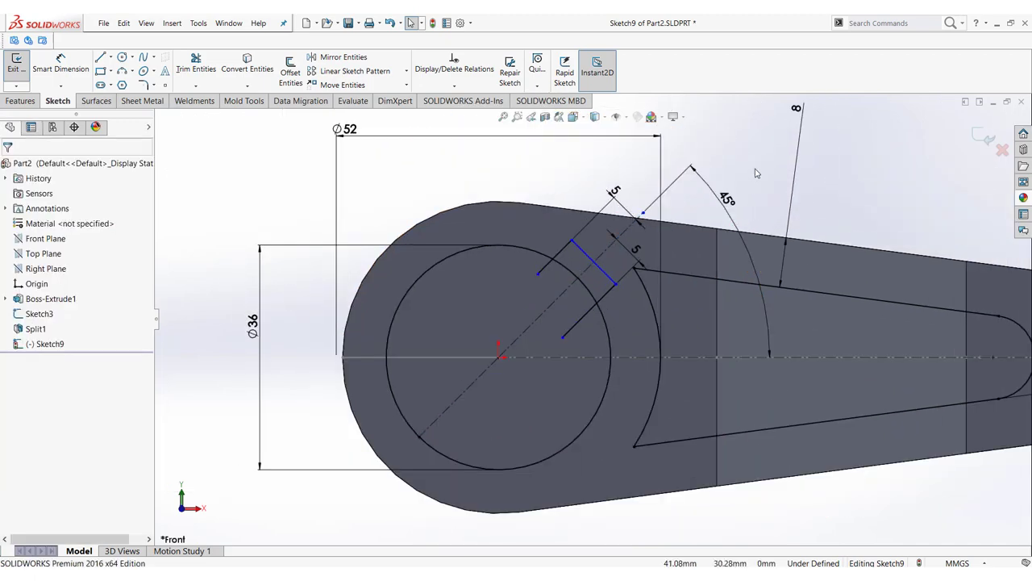
right_click(754, 170)
scroll(566, 362, "up", 1)
scroll(566, 362, "up", 1)
scroll(574, 369, "down", 1)
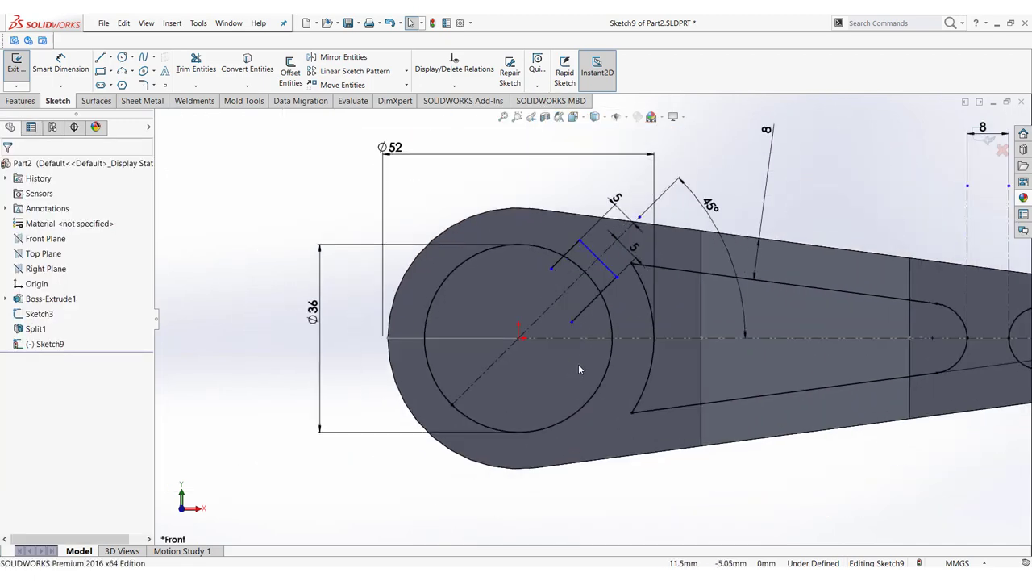
key("alt+Tab")
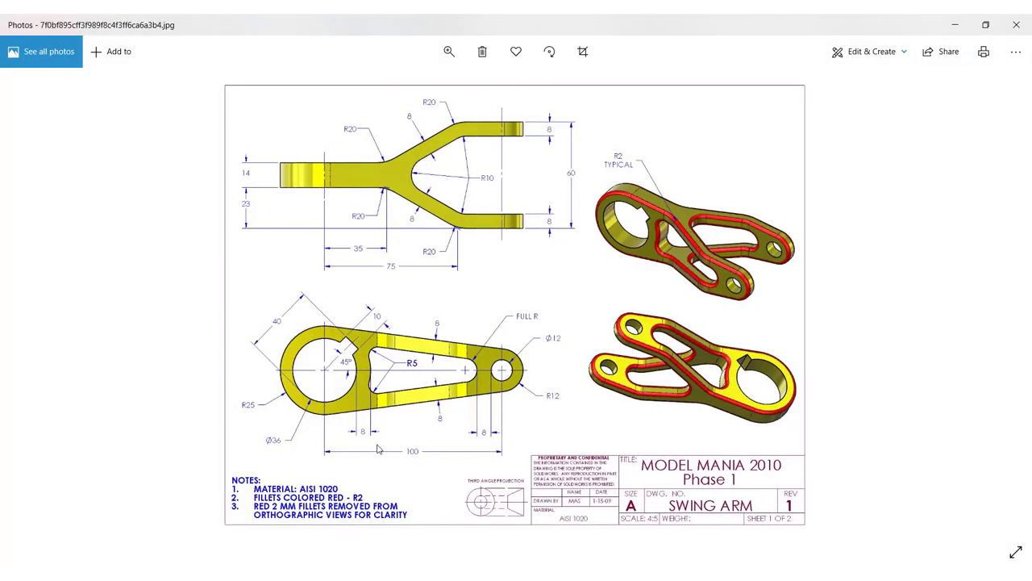
Step: Dimension the bore's far edge to the keyway's outer end line at 40 mm
key("alt+Tab")
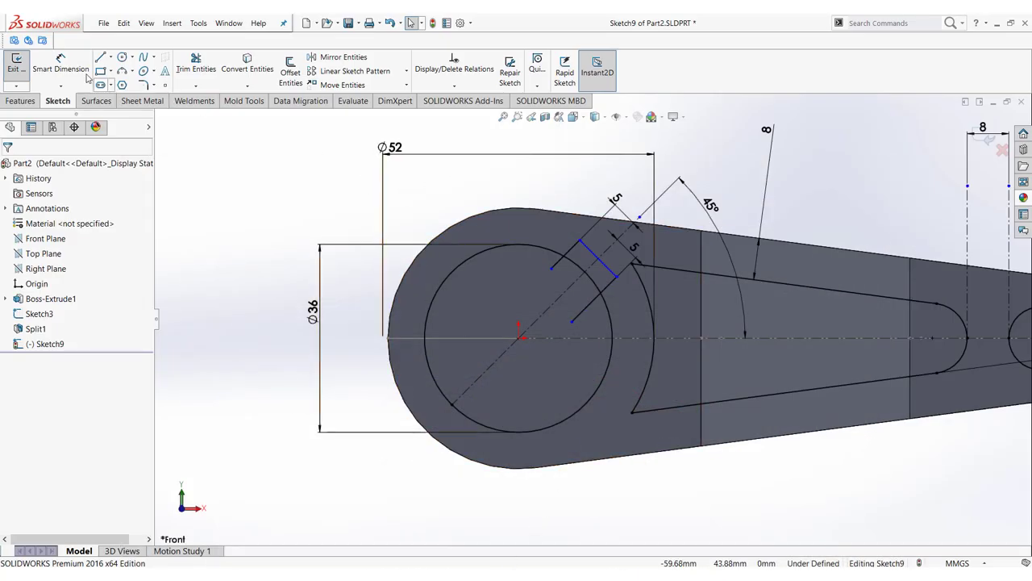
left_click(78, 71)
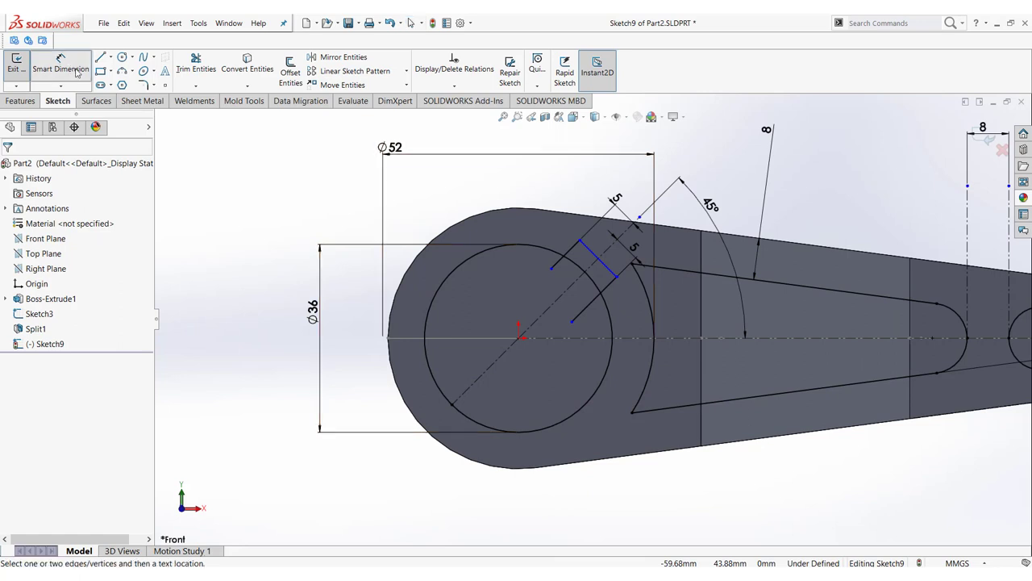
left_click(453, 404)
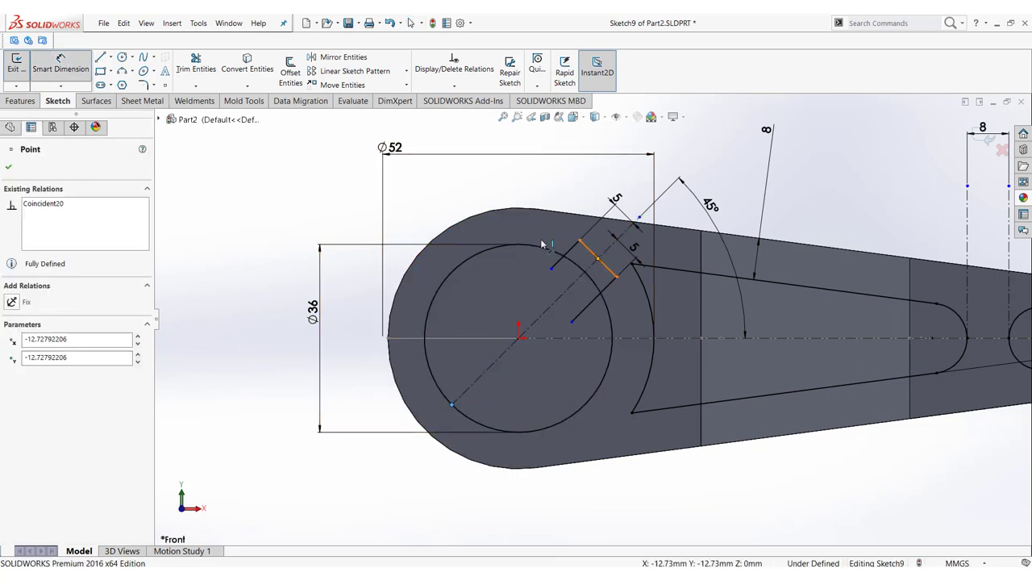
left_click(598, 258)
left_click(445, 199)
type("4")
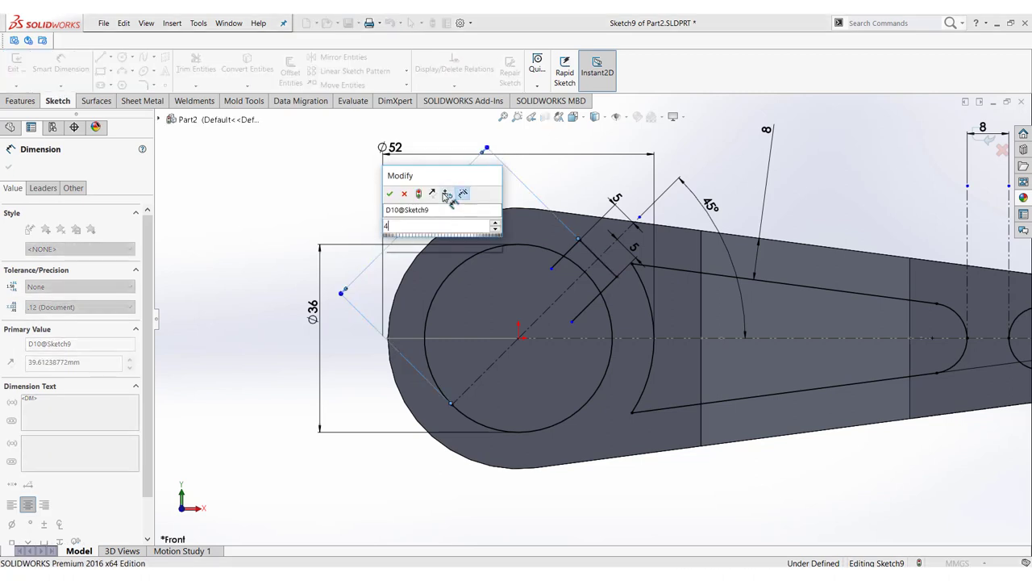
key("Return")
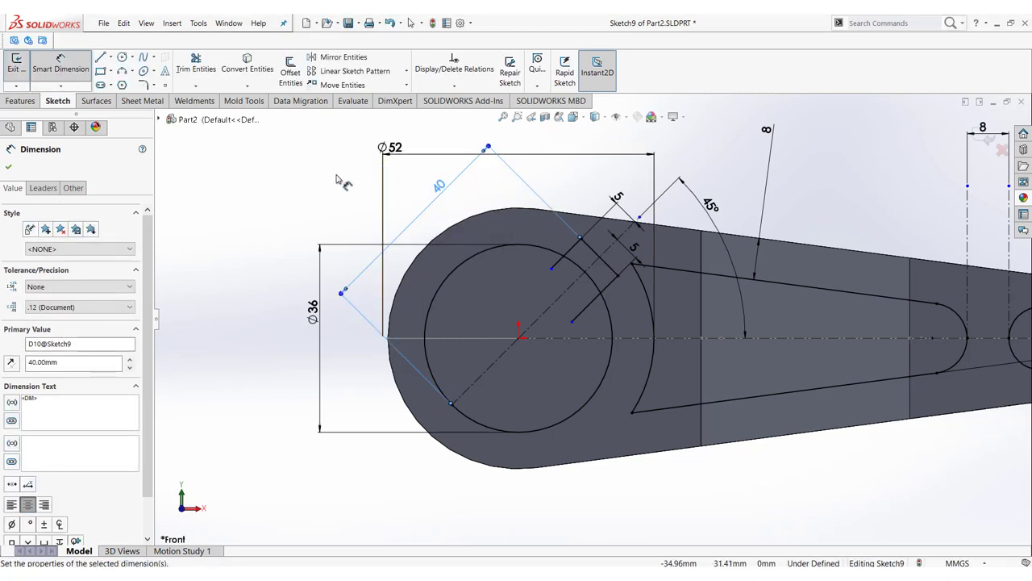
right_click(335, 174)
left_click(364, 208)
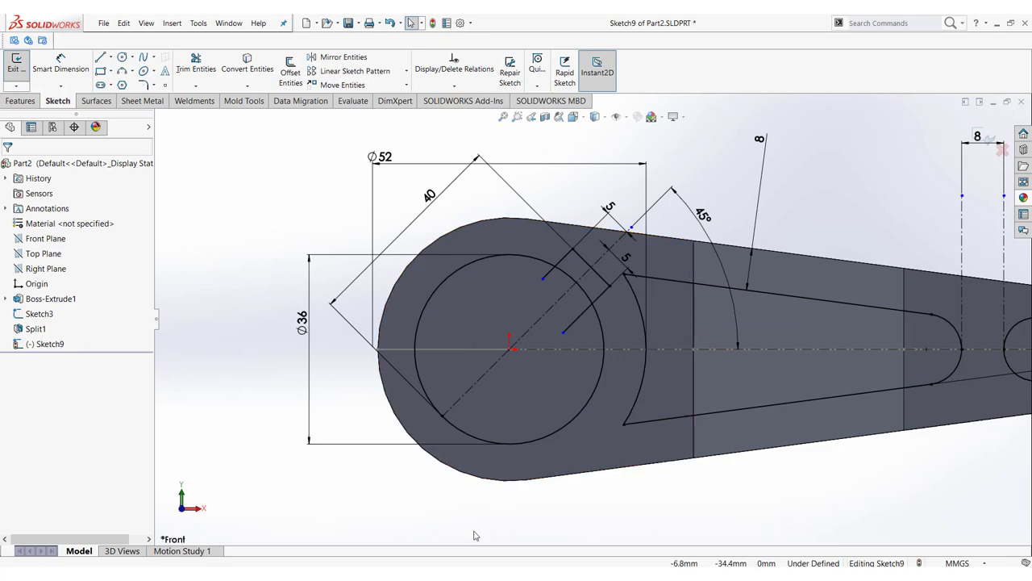
key("alt+Tab")
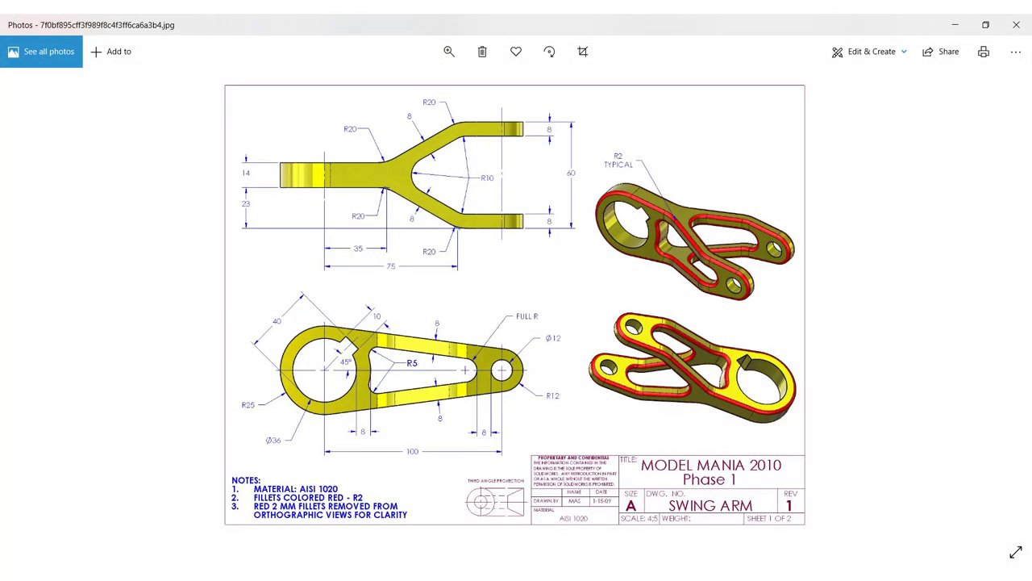
key("alt+Tab")
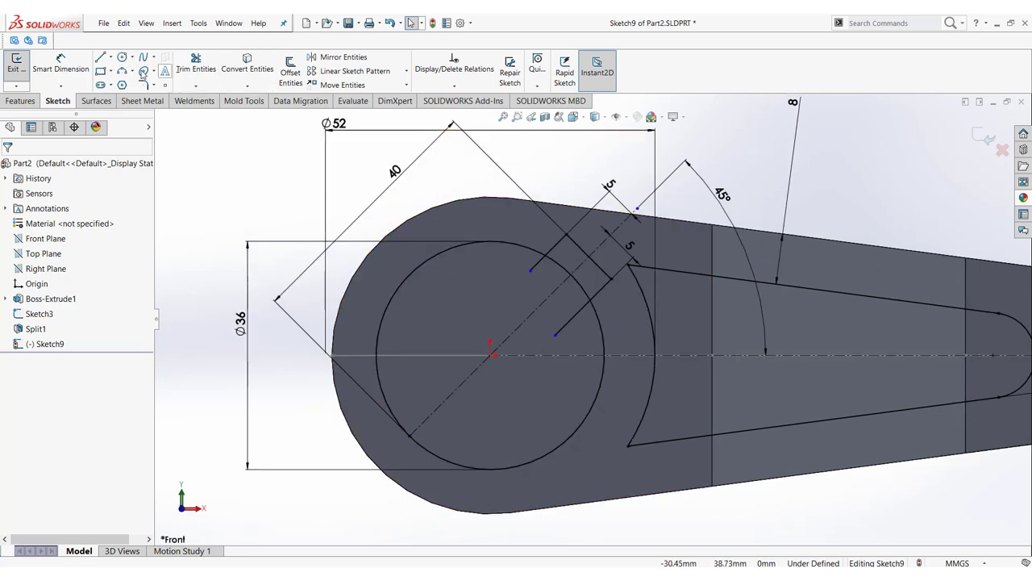
Step: Trim away the bore arc inside the keyway, opening the notch into the bore
left_click(195, 63)
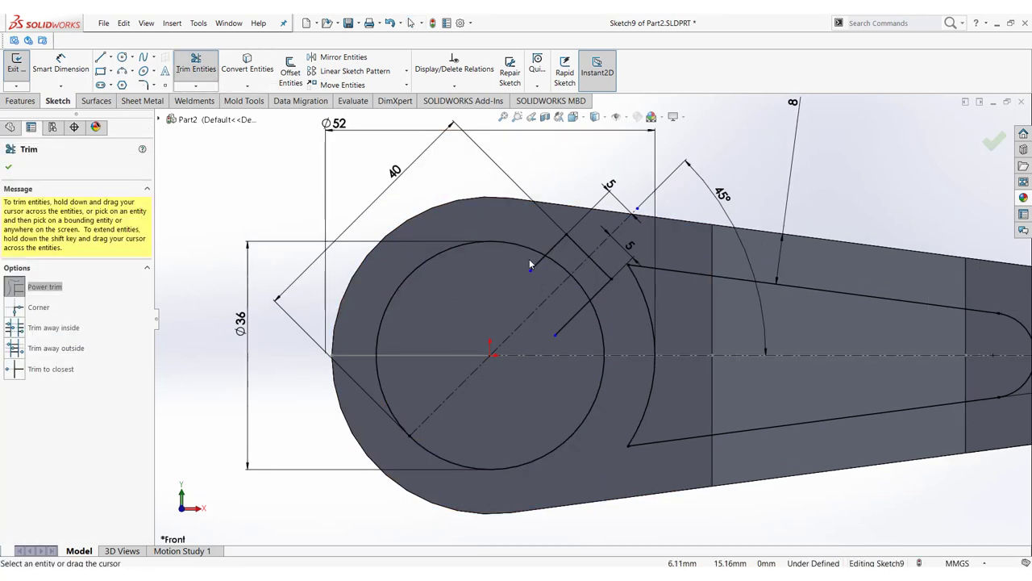
mouse_move(543, 271)
left_mouse_down()
mouse_move(568, 268)
mouse_move(579, 324)
left_mouse_up()
key("Escape")
key("f")
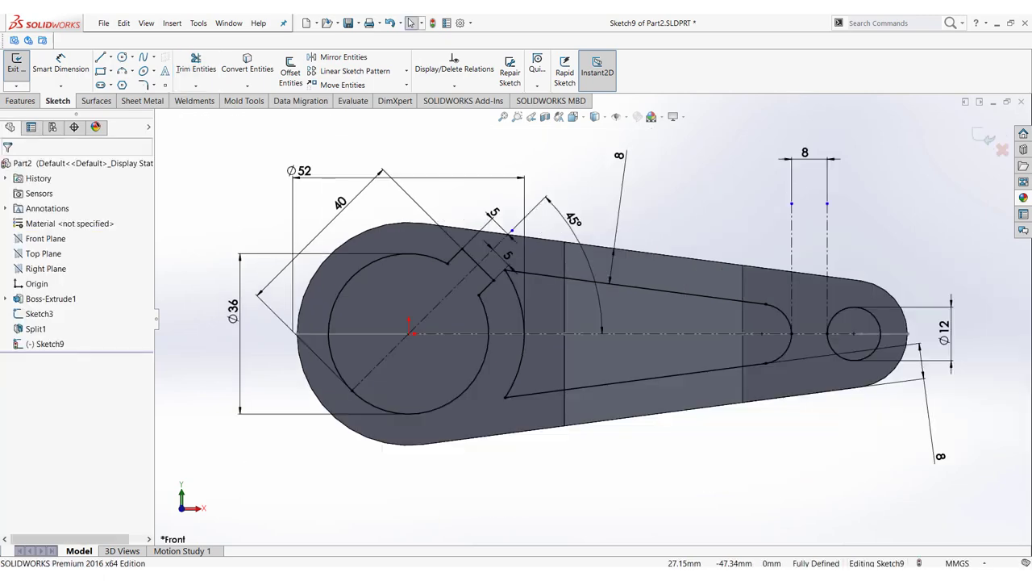
left_click(468, 516)
Step: Orbit the part into the isometric view with the Features commands showing
key("z")
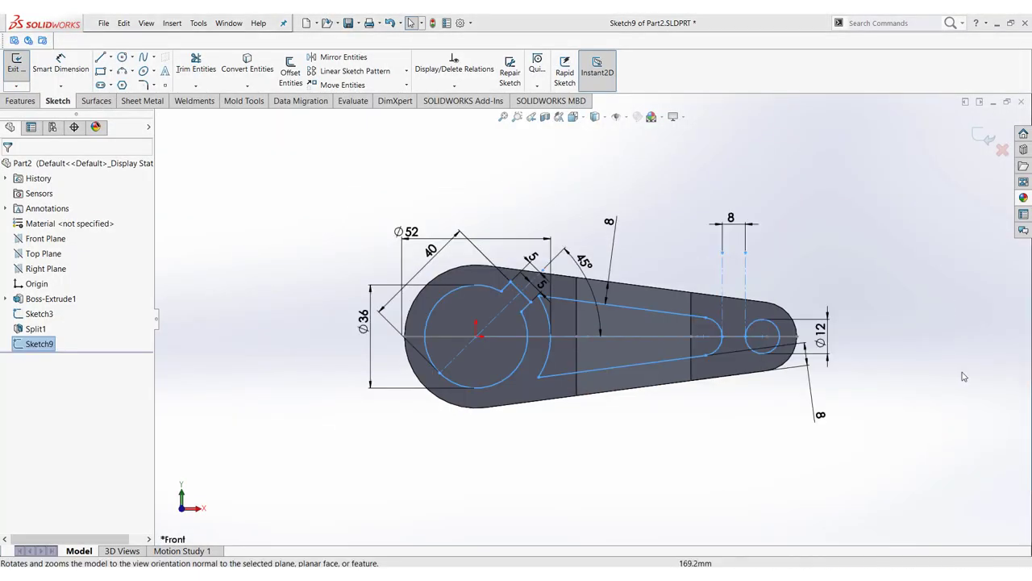
middle_click_drag(932, 366, 884, 423)
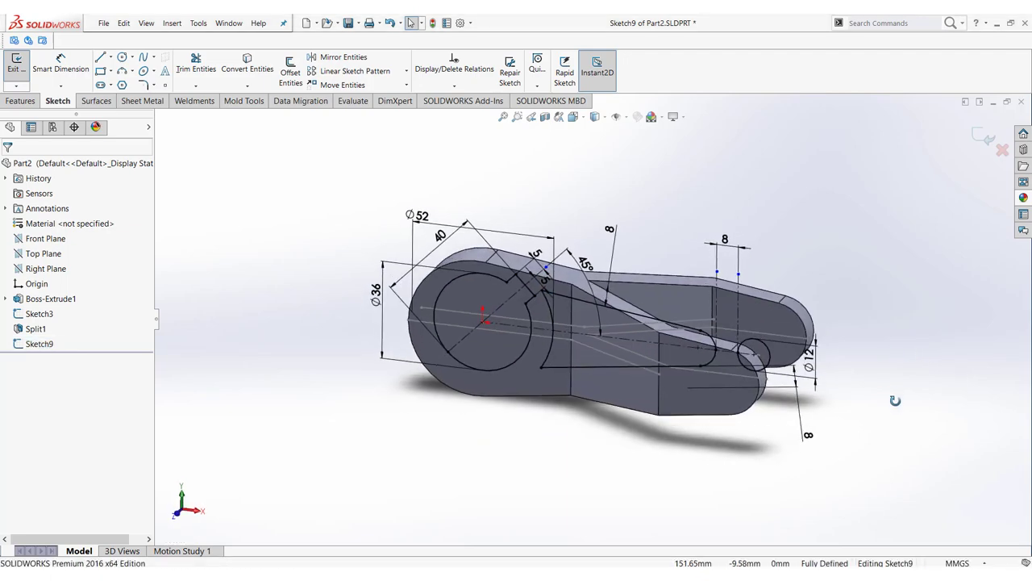
key("space")
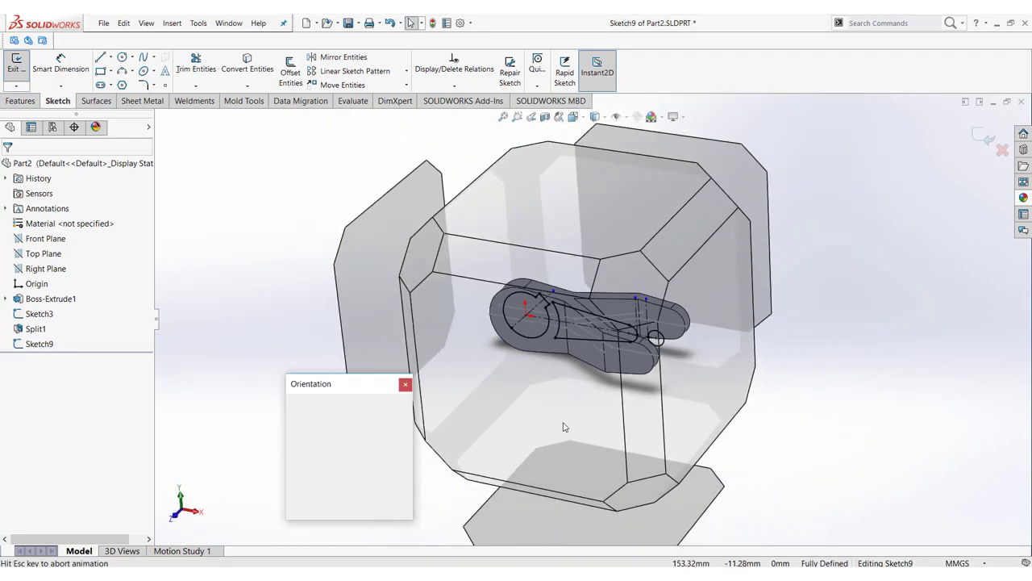
left_click(397, 420)
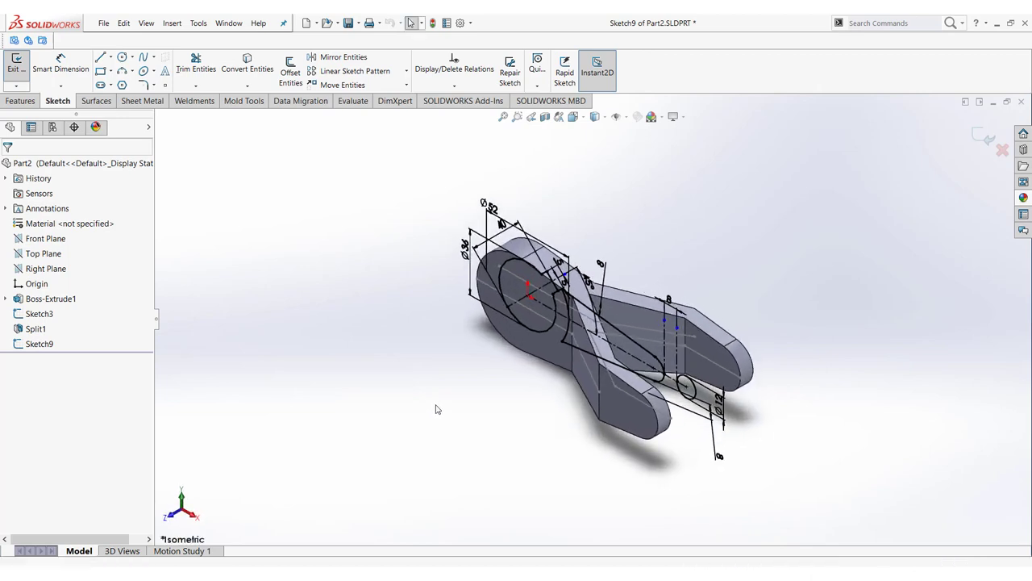
left_click(9, 102)
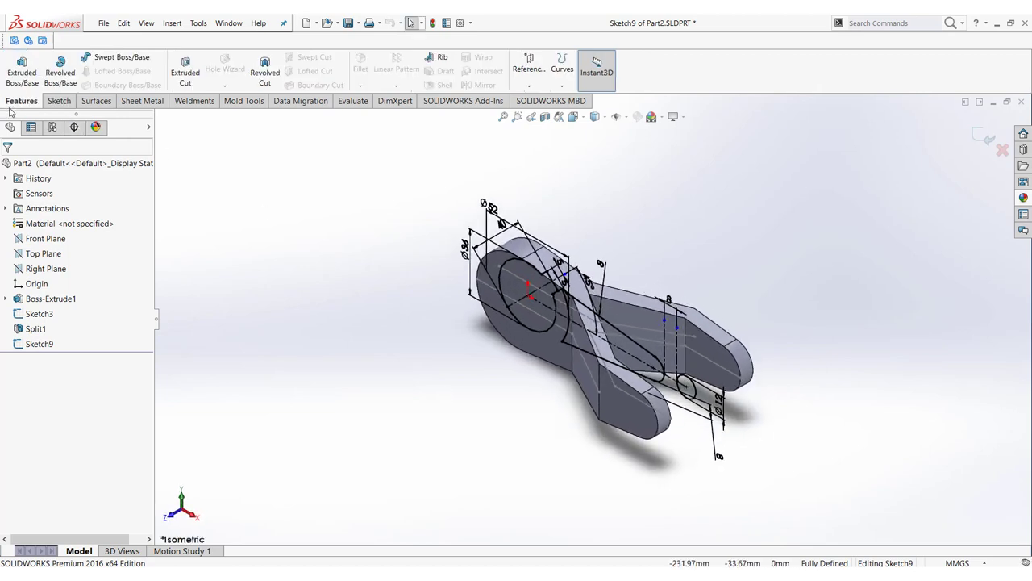
Step: Cut-extrude Sketch9 Mid Plane to a 90.00 mm depth as Cut-Extrude2
left_click(185, 70)
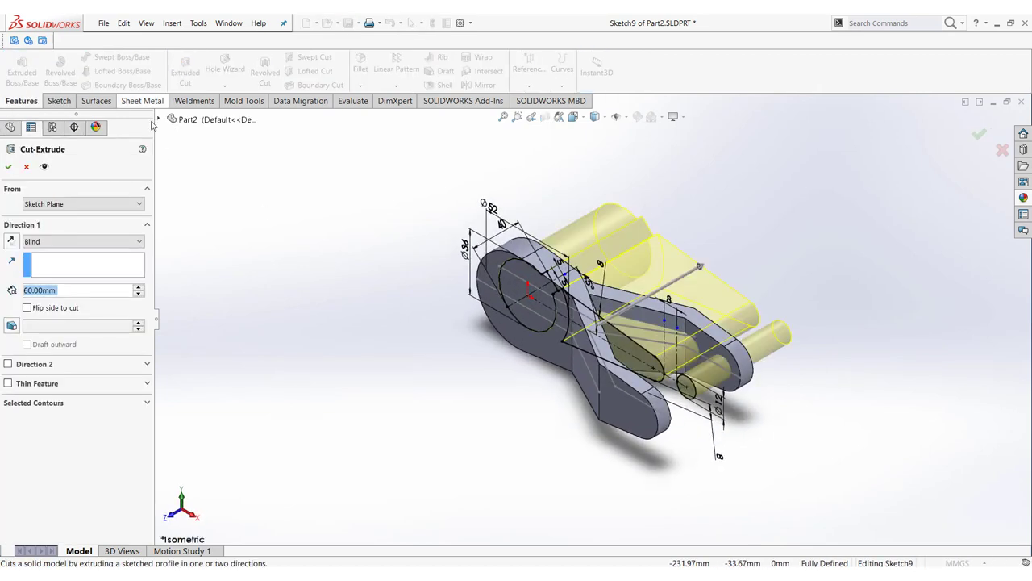
left_click(106, 242)
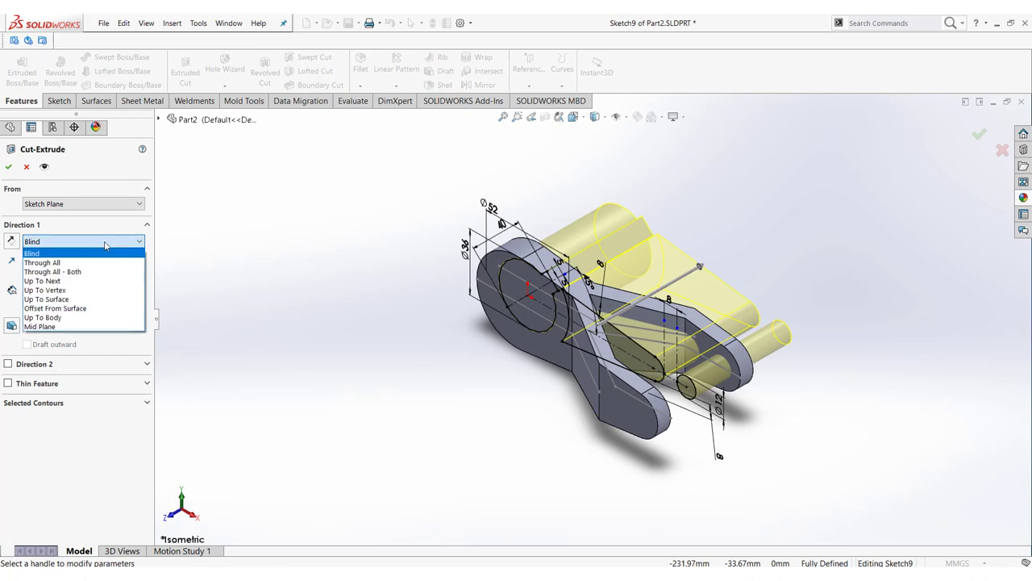
left_click(44, 327)
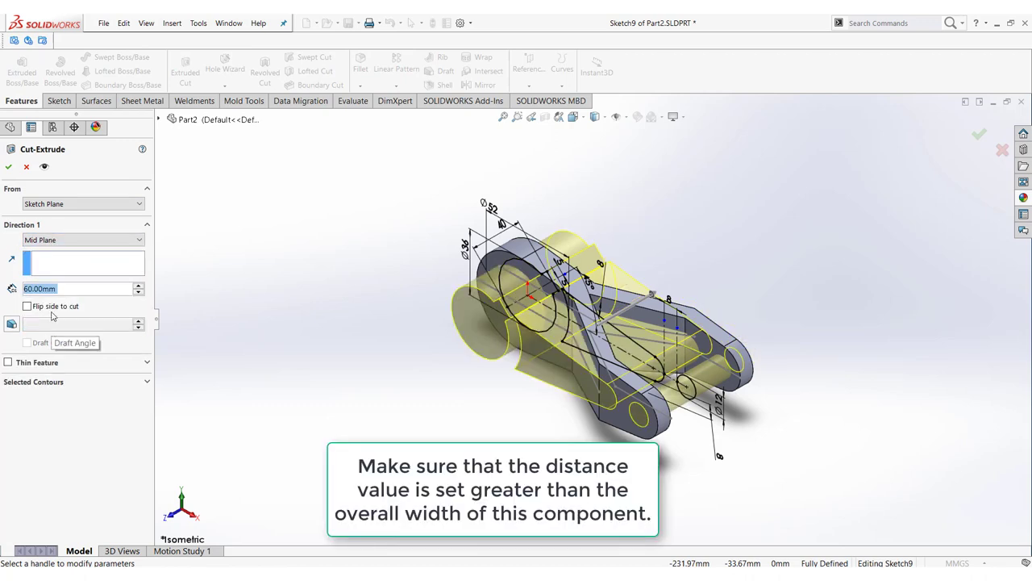
left_click(140, 286)
left_click(140, 285)
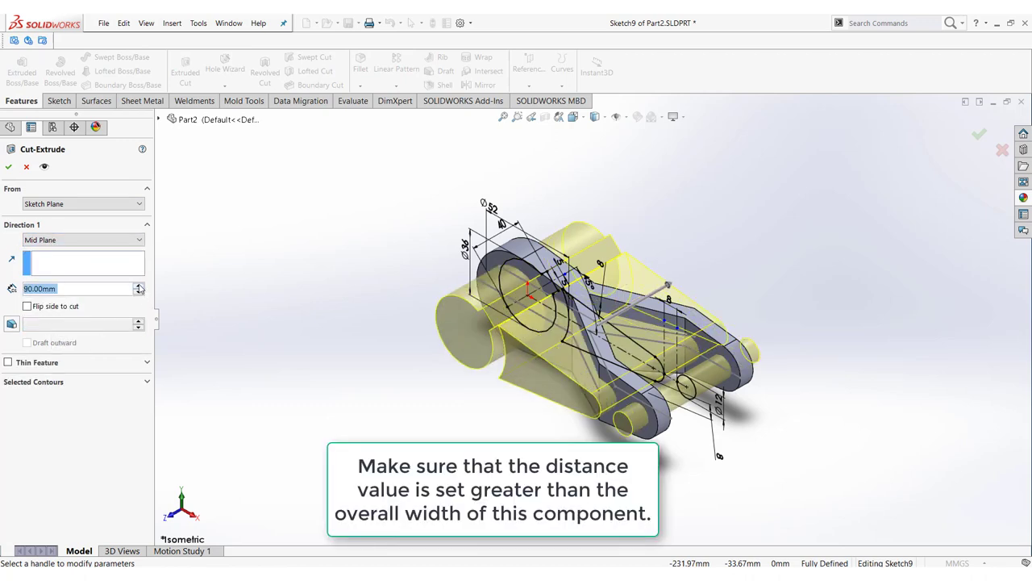
left_click(140, 286)
left_click(7, 167)
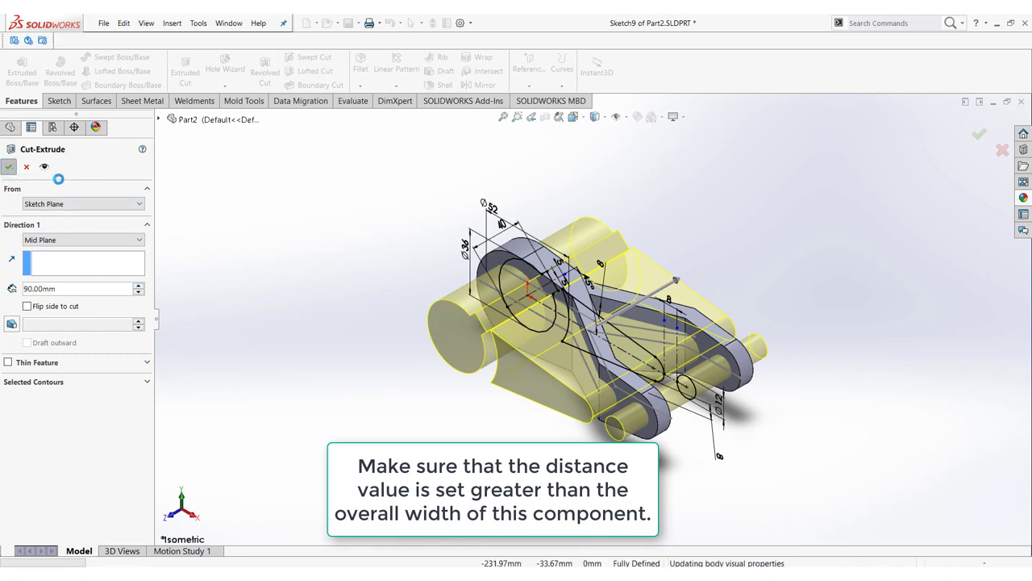
key("space")
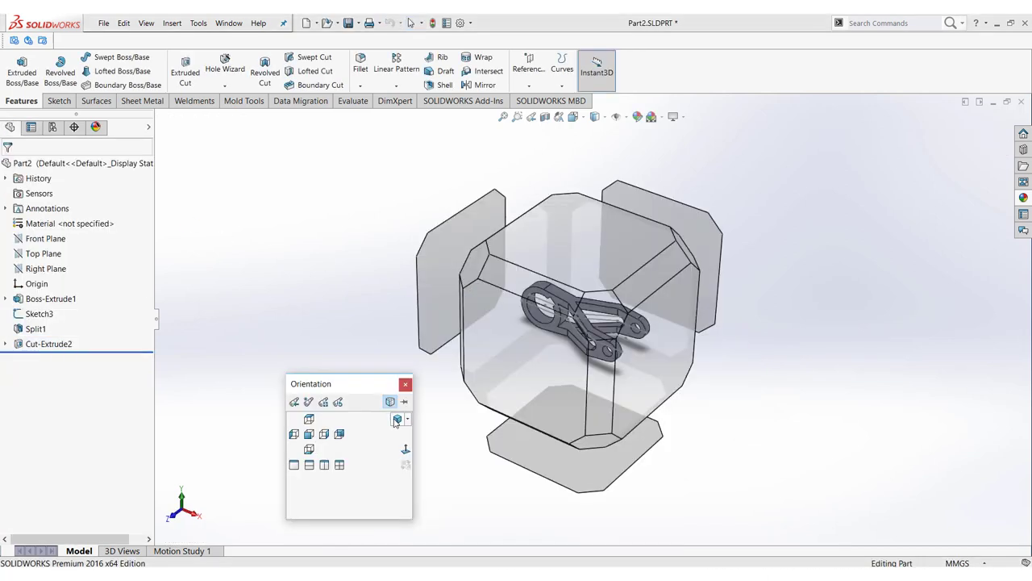
Step: Show the cut part in isometric view and compare it with the Photos reference drawing
left_click(397, 419)
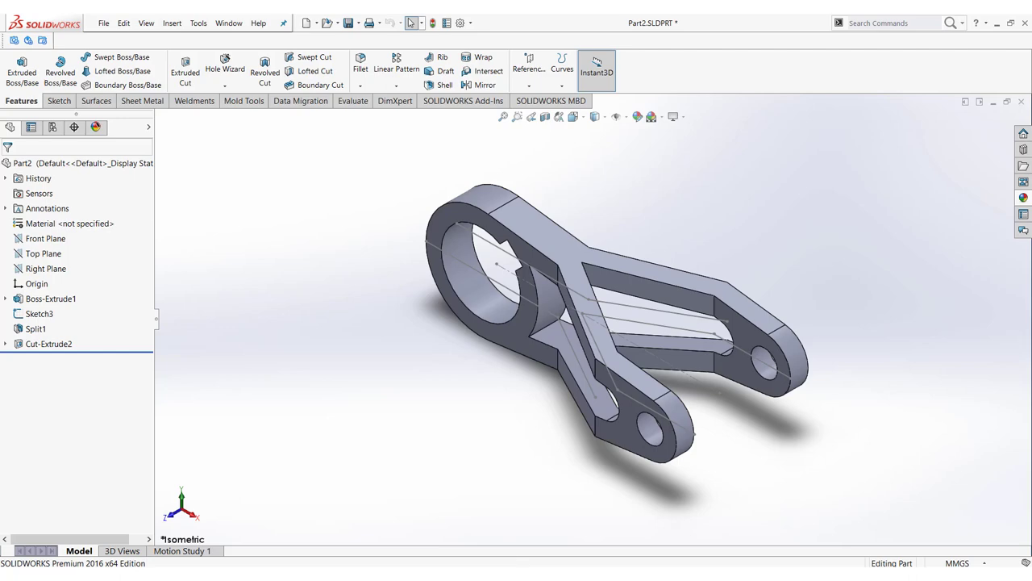
left_click(478, 525)
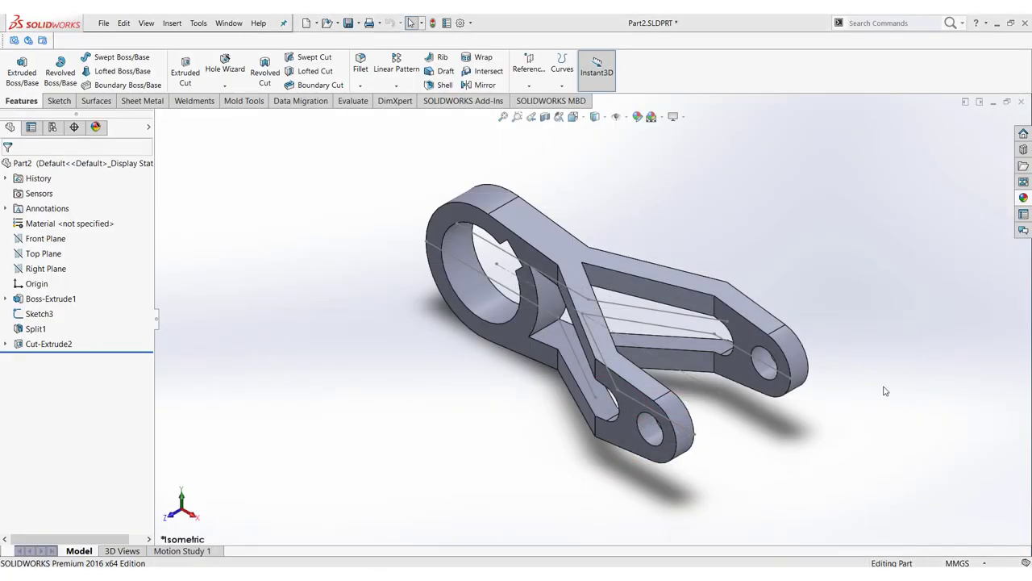
key("alt+Tab")
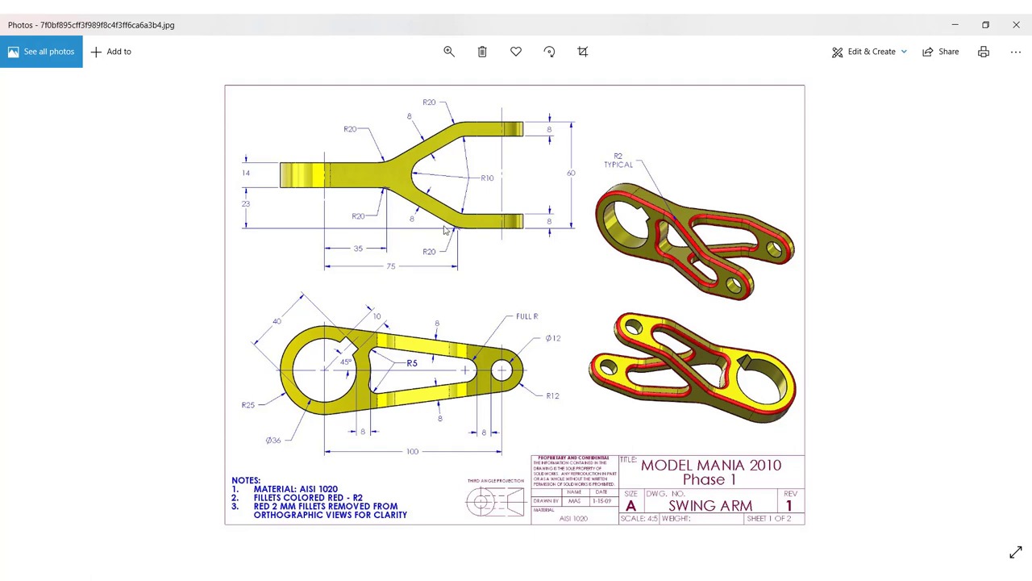
Step: Hide the leftover Sketch3 lines on the model and start a 10 mm fillet
key("alt+Tab")
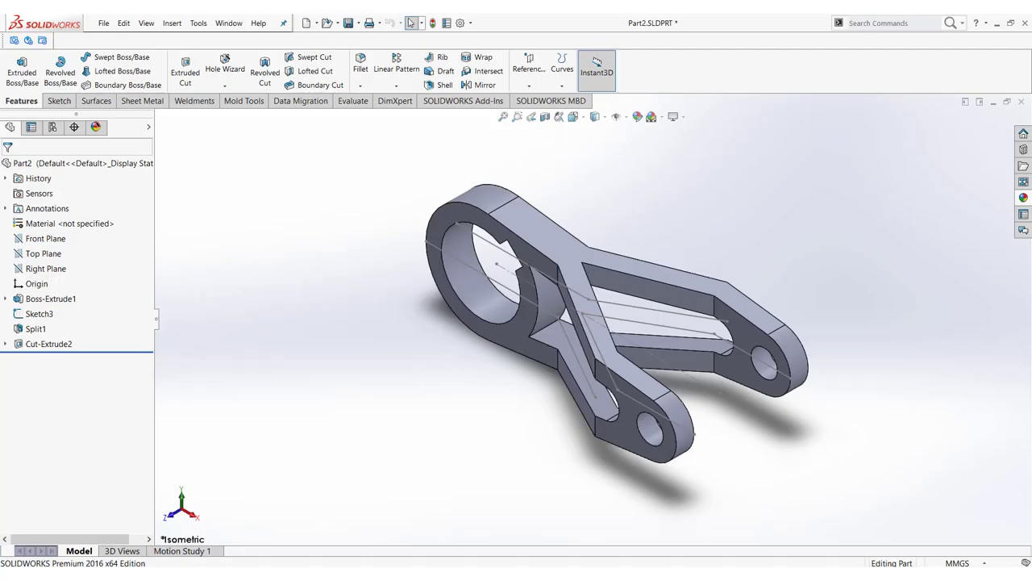
middle_click_drag(558, 351, 628, 325)
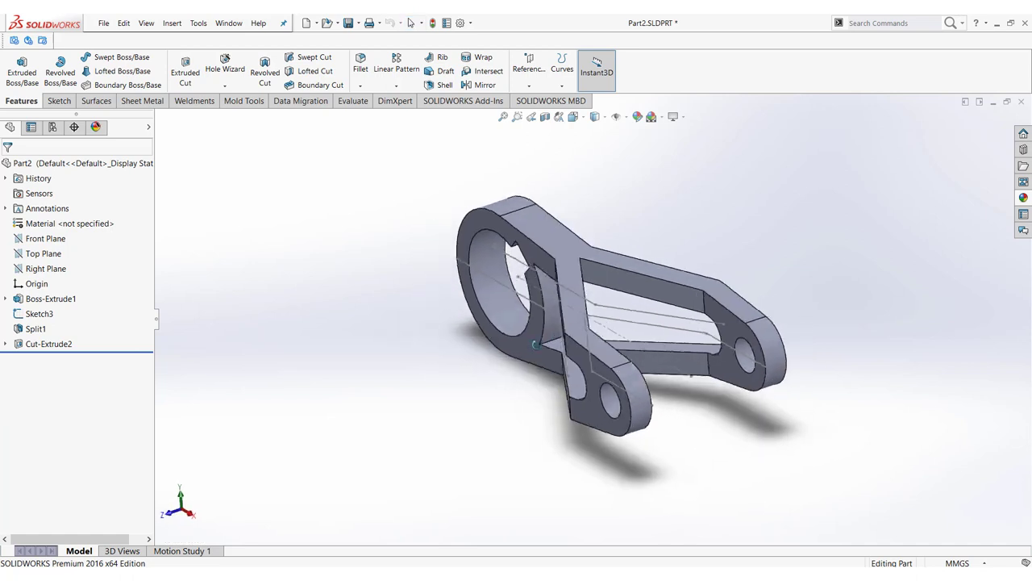
left_click(639, 329)
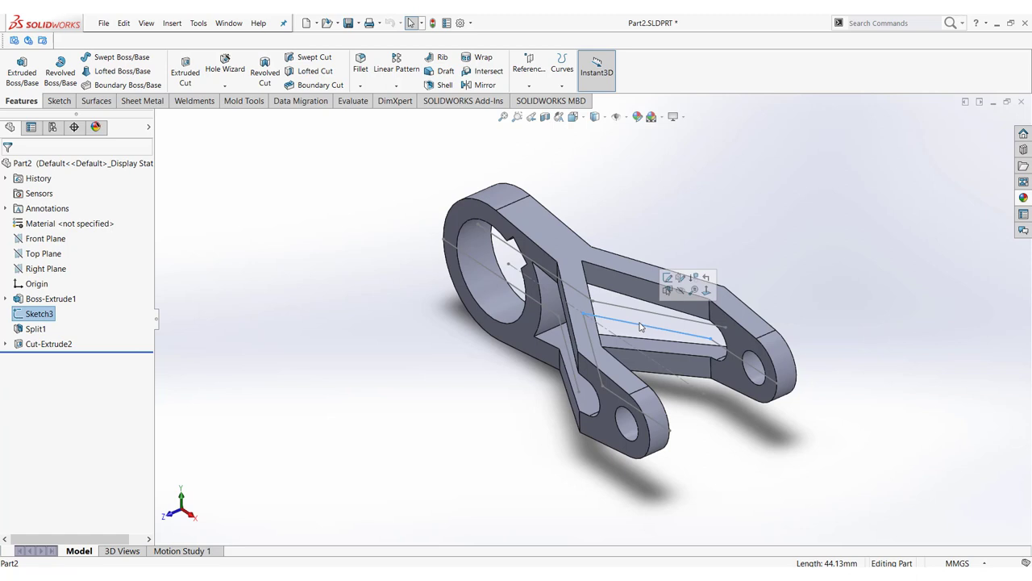
left_click(681, 292)
mouse_move(654, 350)
middle_mouse_down()
mouse_move(658, 331)
mouse_move(645, 342)
middle_mouse_up()
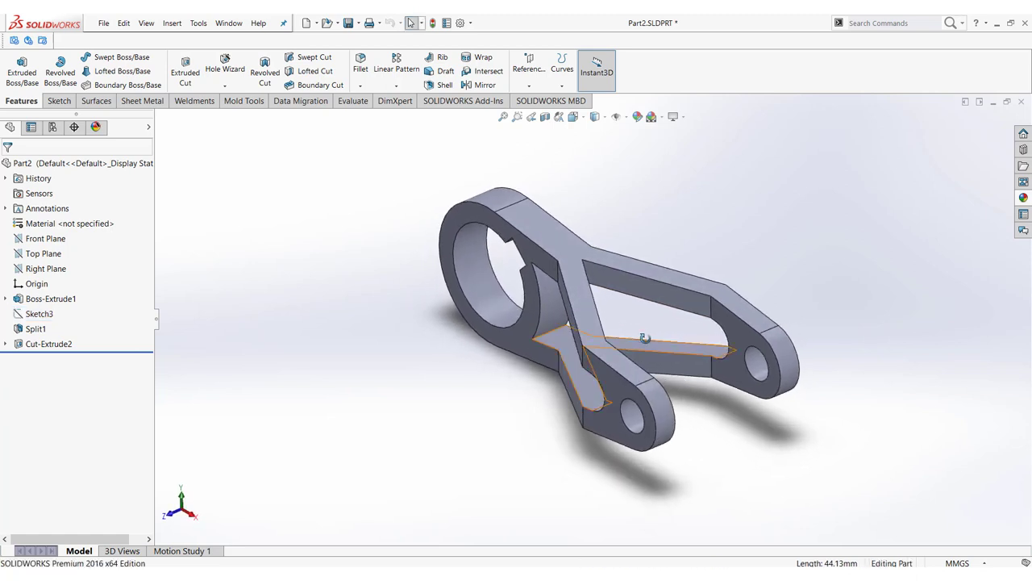
left_click(360, 68)
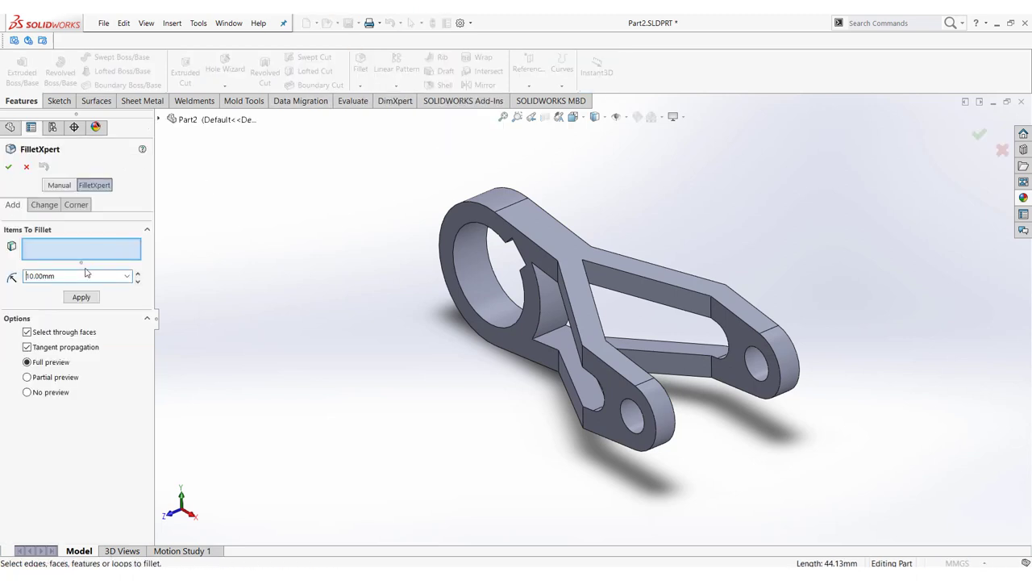
Step: Fillet the six inner corner edges of the slot cutouts at 10.00 mm radius
left_click(712, 309)
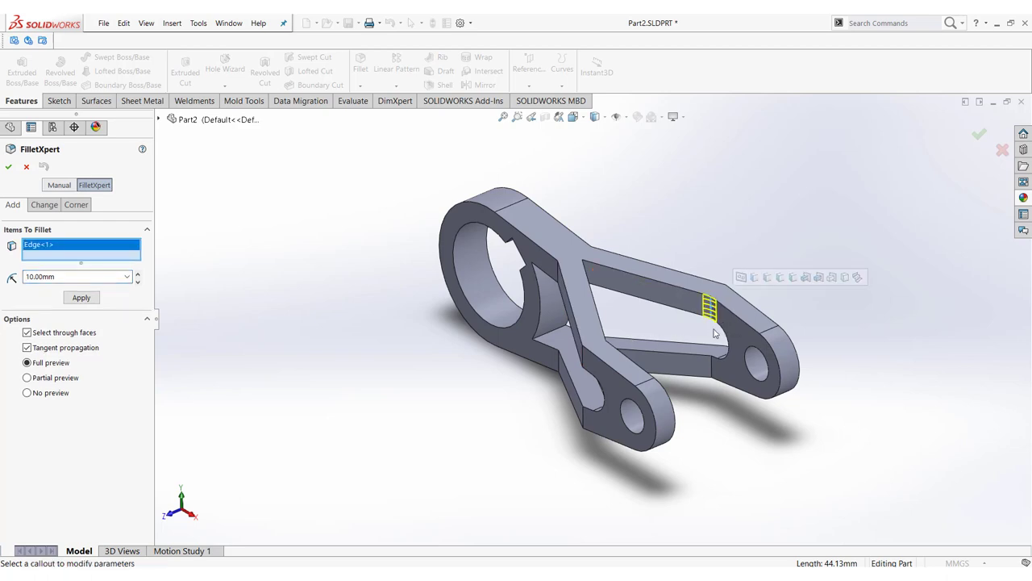
left_click(701, 370)
middle_click_drag(700, 371, 511, 379)
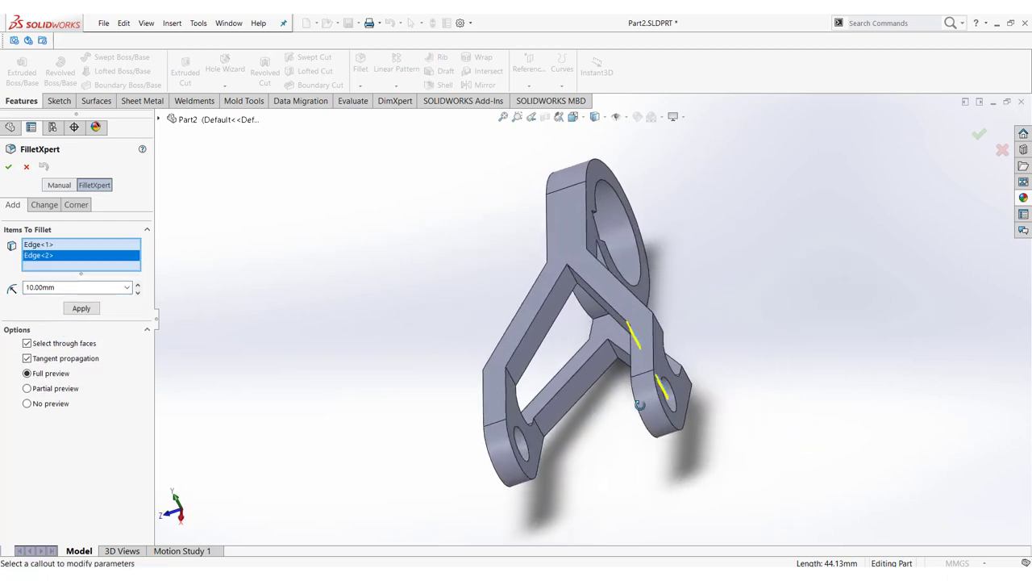
left_click(511, 377)
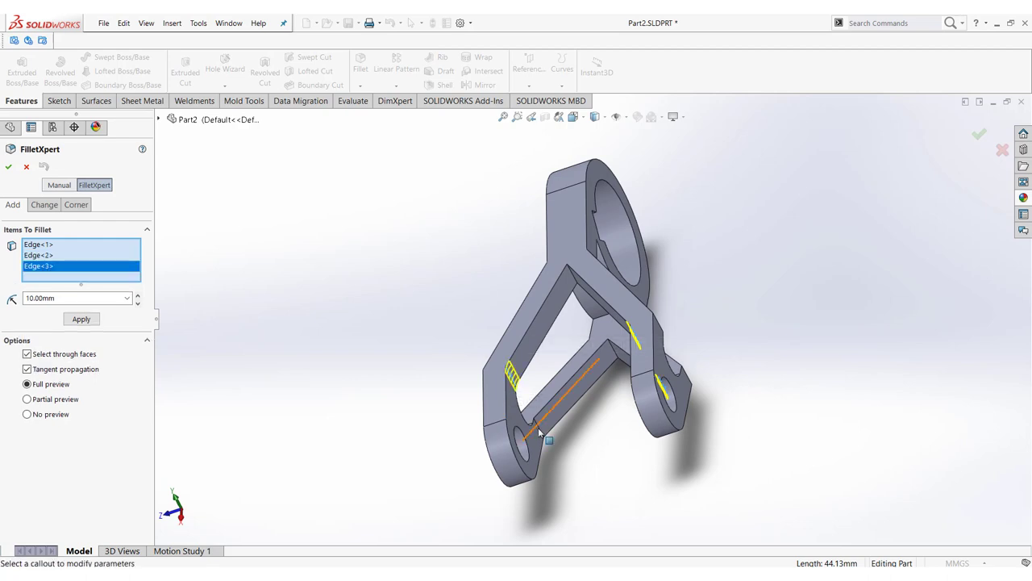
left_click(537, 428)
middle_click_drag(542, 435, 575, 276)
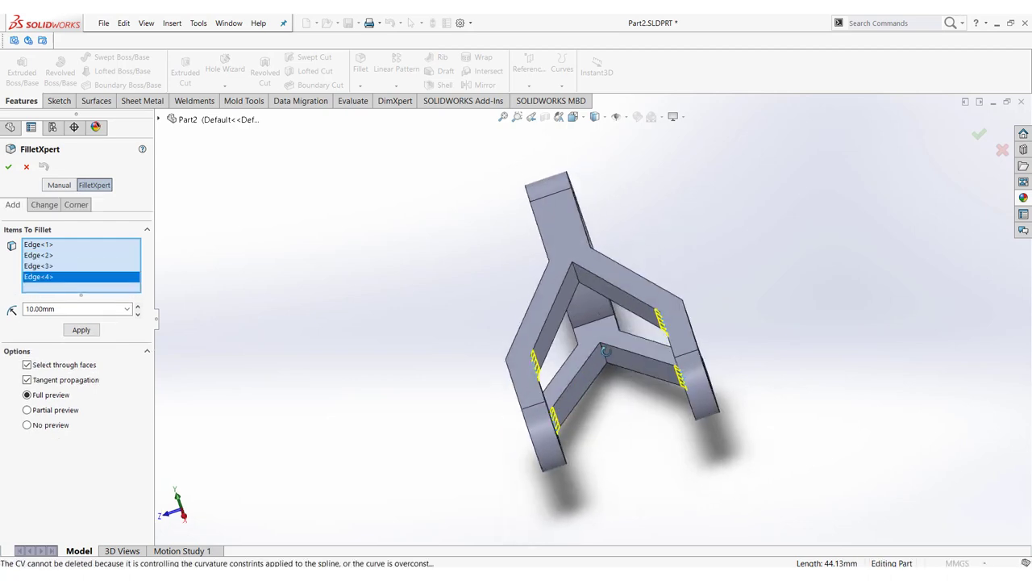
left_click(575, 276)
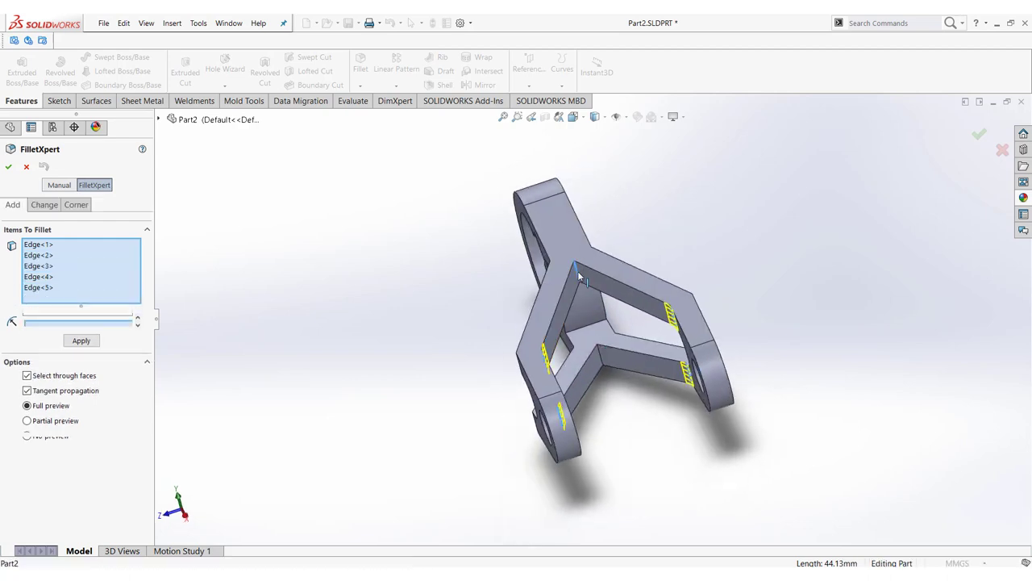
left_click(613, 377)
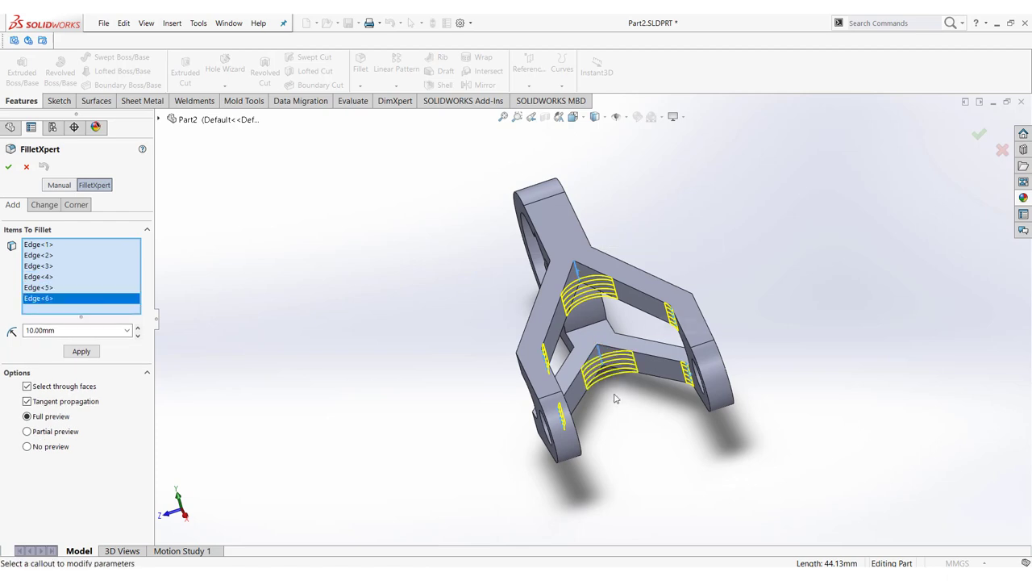
middle_click_drag(614, 393, 634, 389)
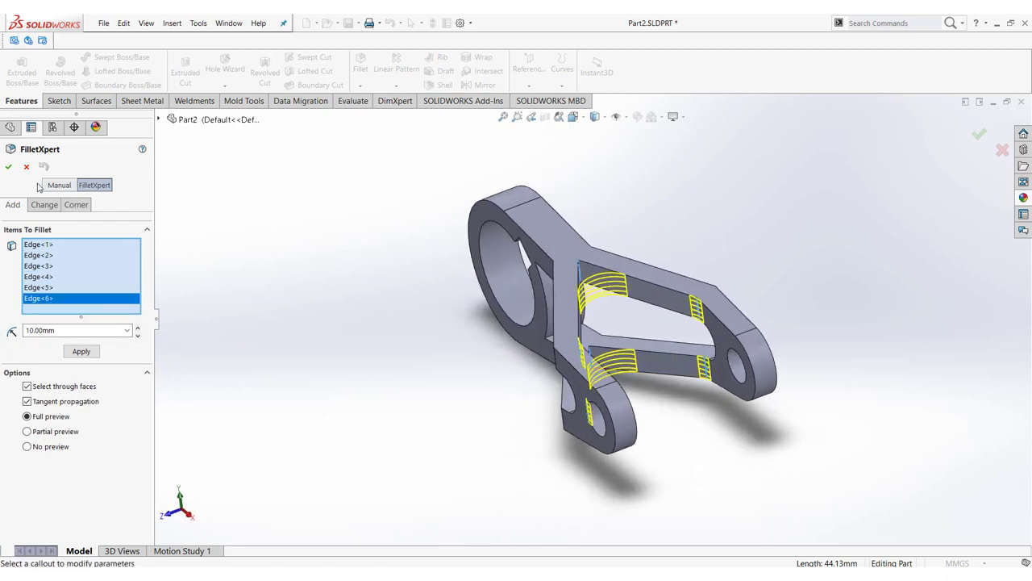
left_click(8, 166)
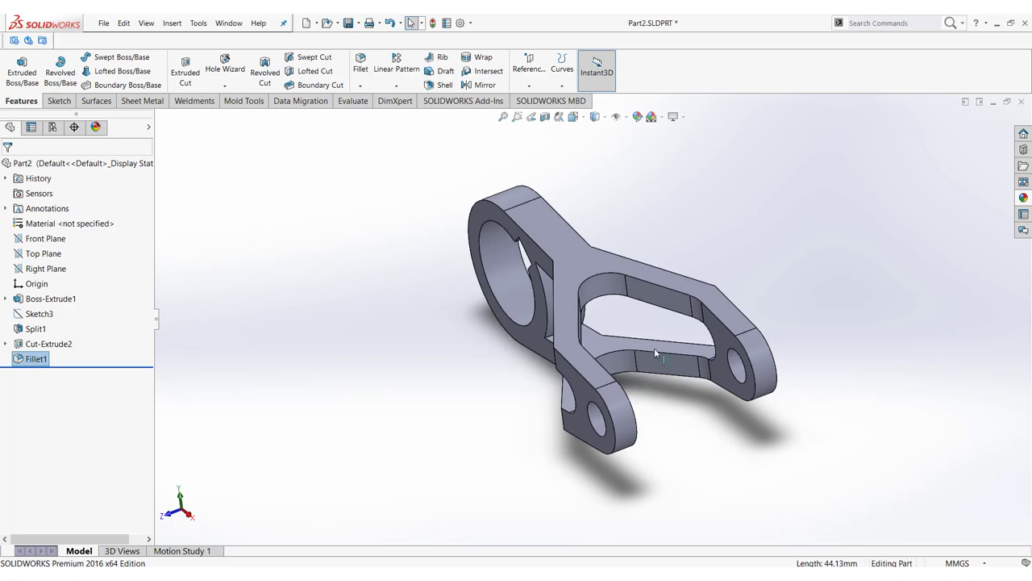
mouse_move(654, 348)
middle_mouse_down()
mouse_move(686, 348)
mouse_move(676, 363)
middle_mouse_up()
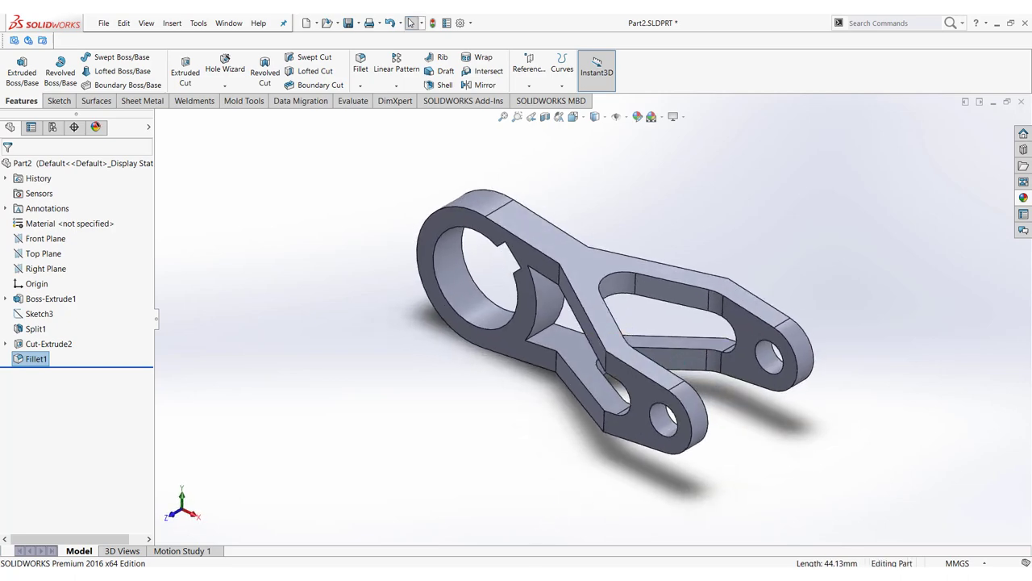
key("alt+Tab")
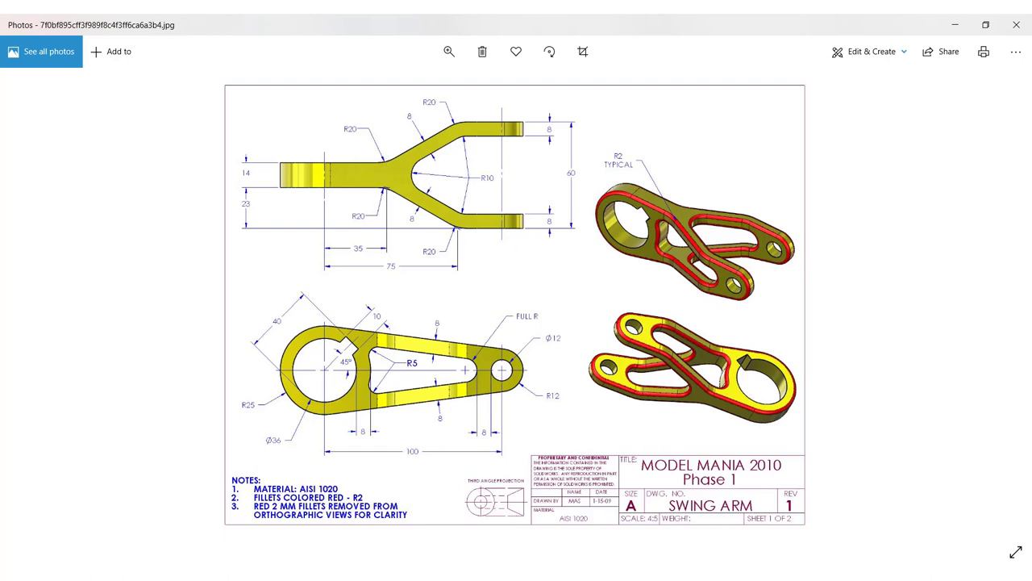
Step: Return to SOLIDWORKS and start a second fillet at 20.00 mm radius
key("alt+Tab")
left_click(360, 63)
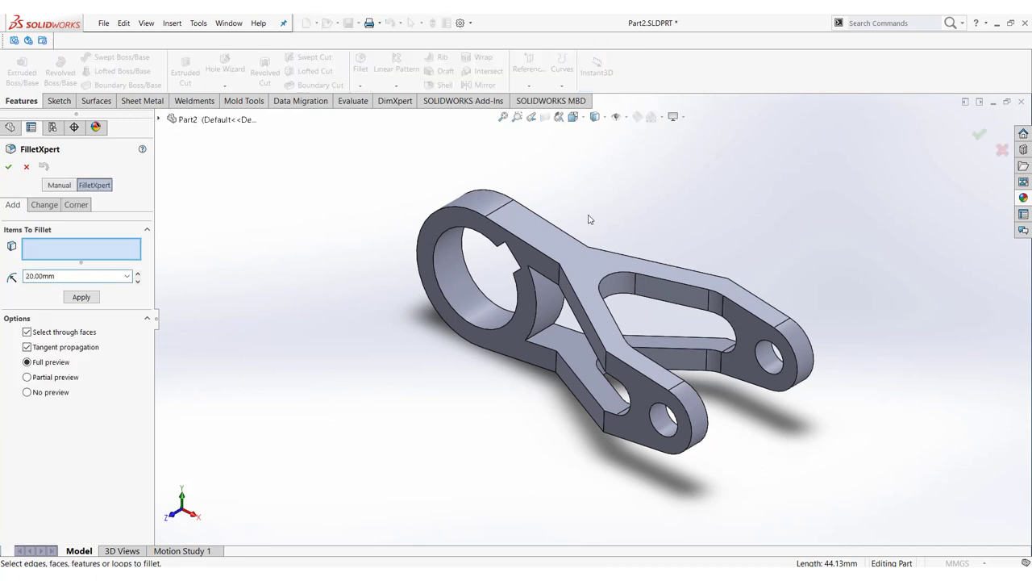
Step: Select the first four slot-to-arm junction edges for the 20 mm fillet
middle_click_drag(680, 312, 622, 347)
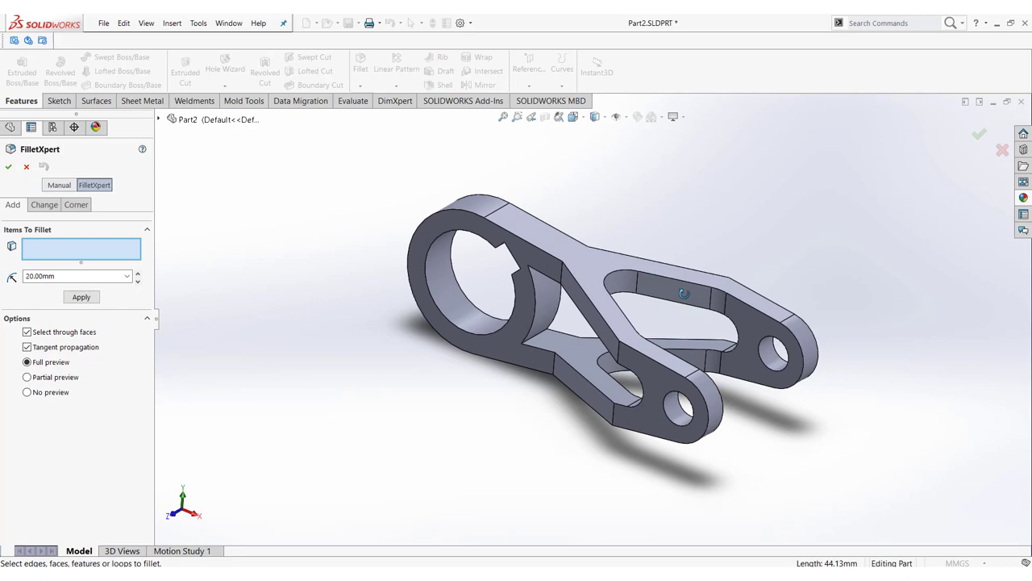
left_click(622, 347)
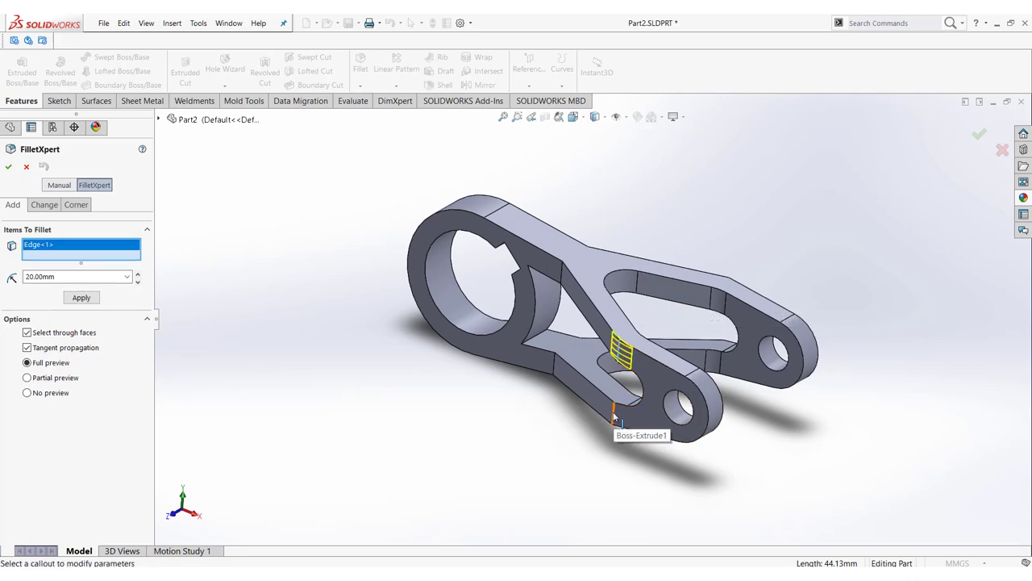
left_click(623, 423)
mouse_move(623, 423)
middle_mouse_down()
mouse_move(681, 308)
mouse_move(594, 373)
middle_mouse_up()
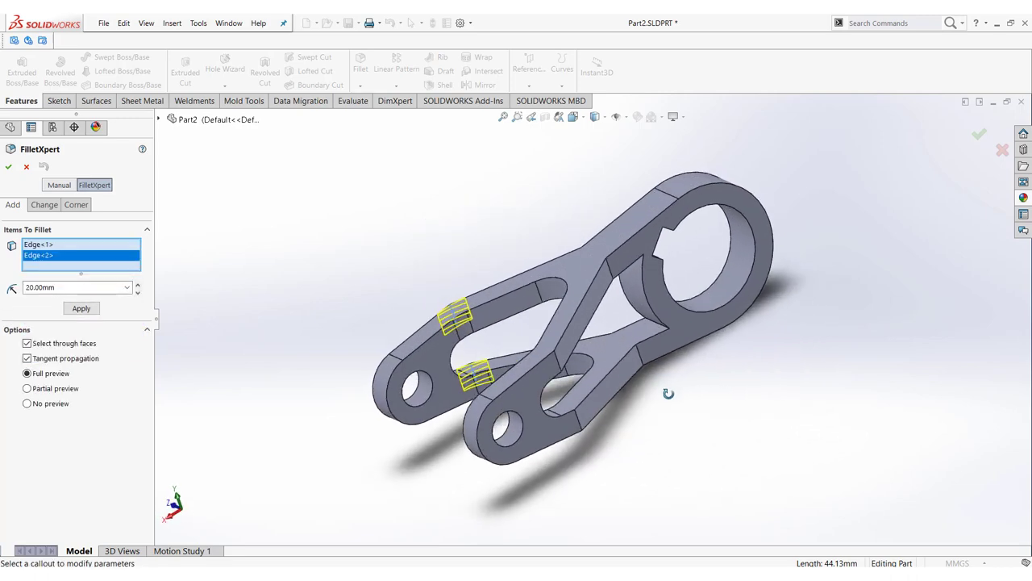
left_click(571, 368)
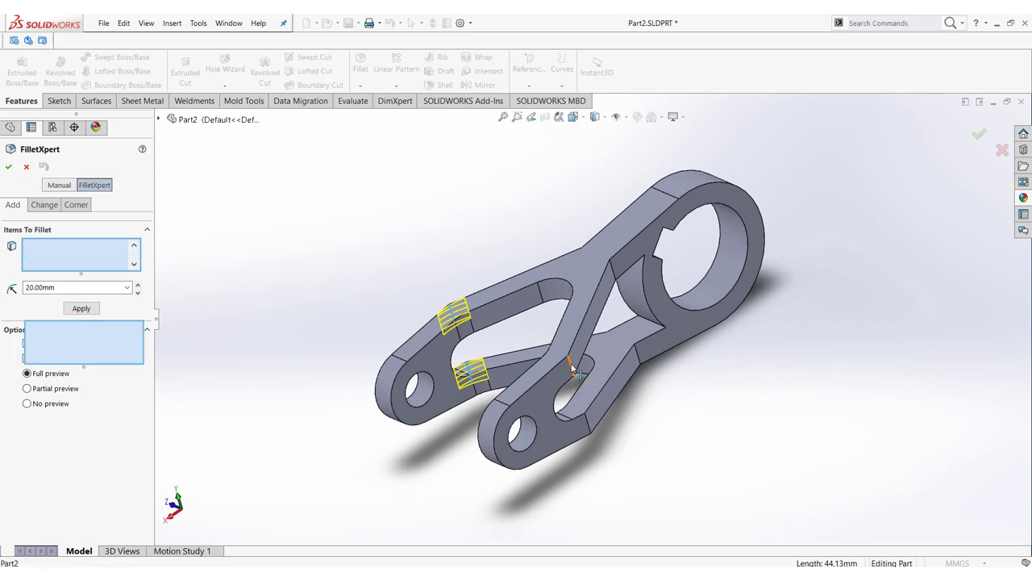
left_click(587, 422)
Step: Add the remaining four junction edges and apply the 20 mm fillet
mouse_move(587, 421)
middle_mouse_down()
mouse_move(691, 429)
mouse_move(565, 287)
middle_mouse_up()
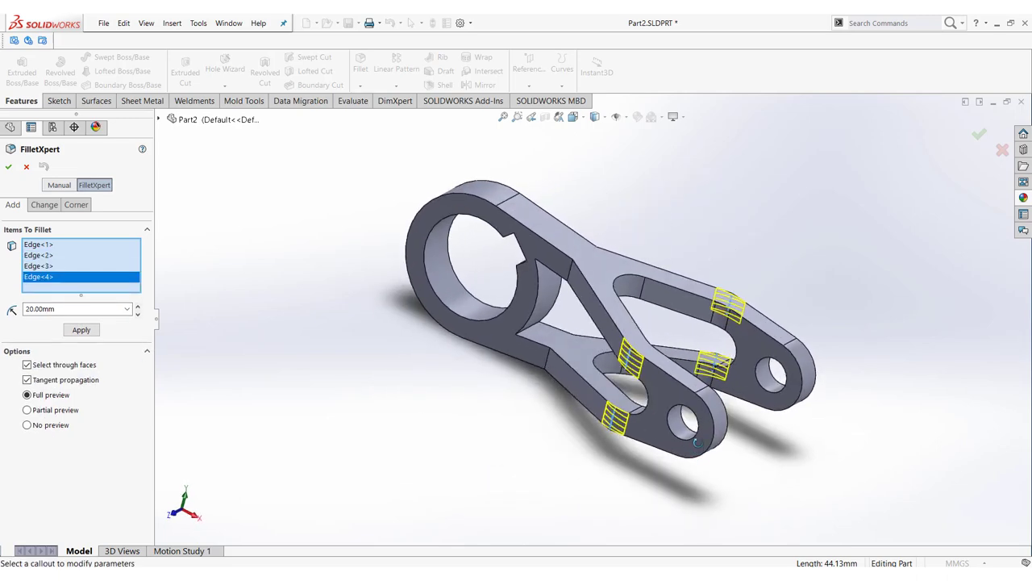
left_click(566, 282)
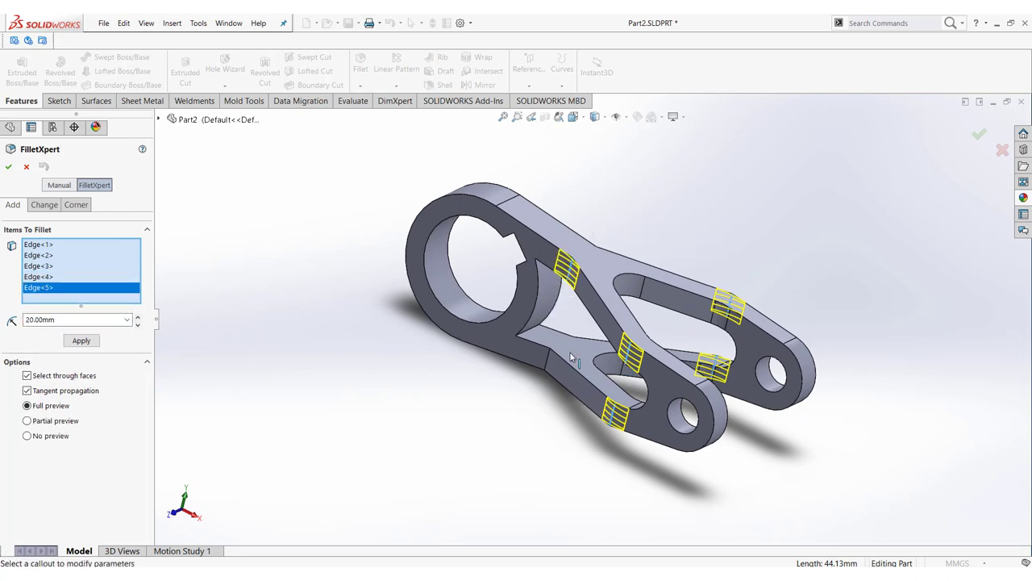
left_click(550, 370)
mouse_move(550, 369)
middle_mouse_down()
mouse_move(539, 323)
mouse_move(555, 327)
middle_mouse_up()
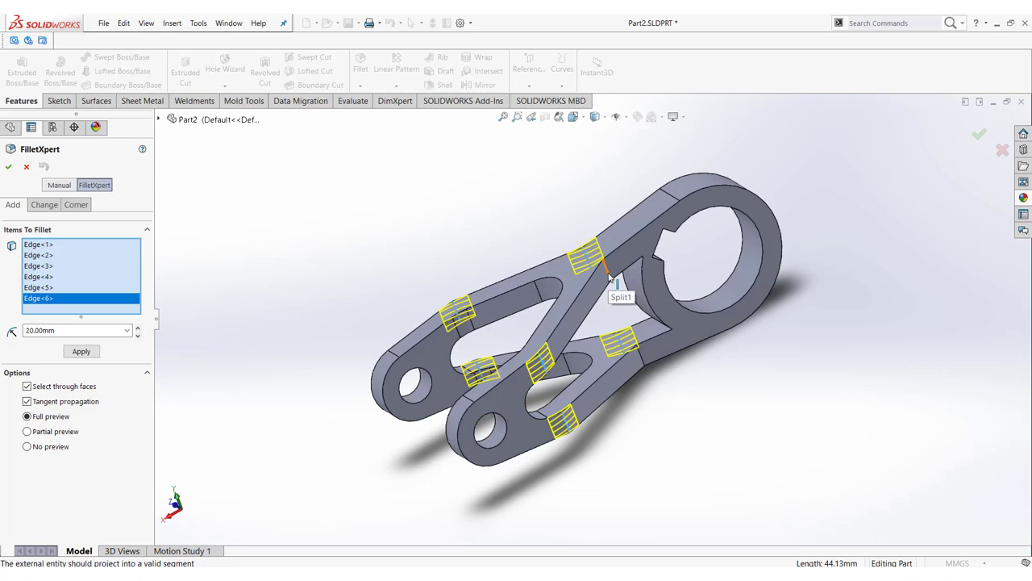
left_click(610, 278)
left_click(643, 364)
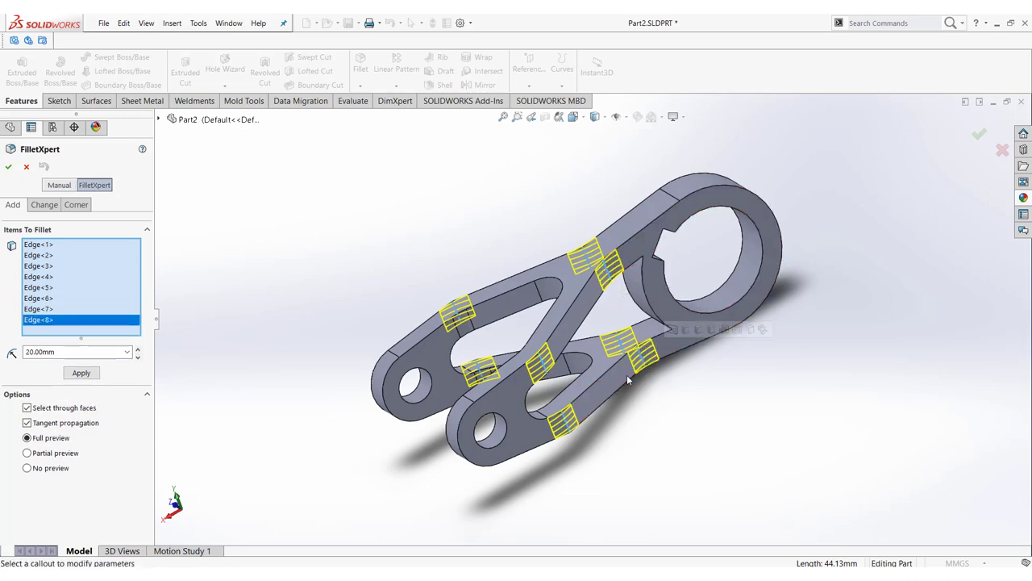
middle_click_drag(626, 374, 753, 483)
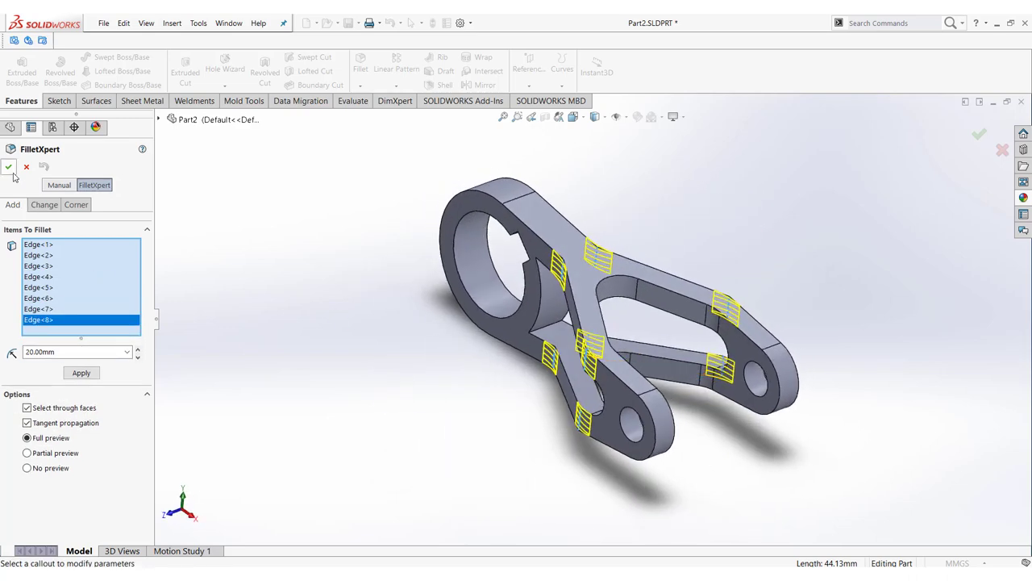
left_click(8, 167)
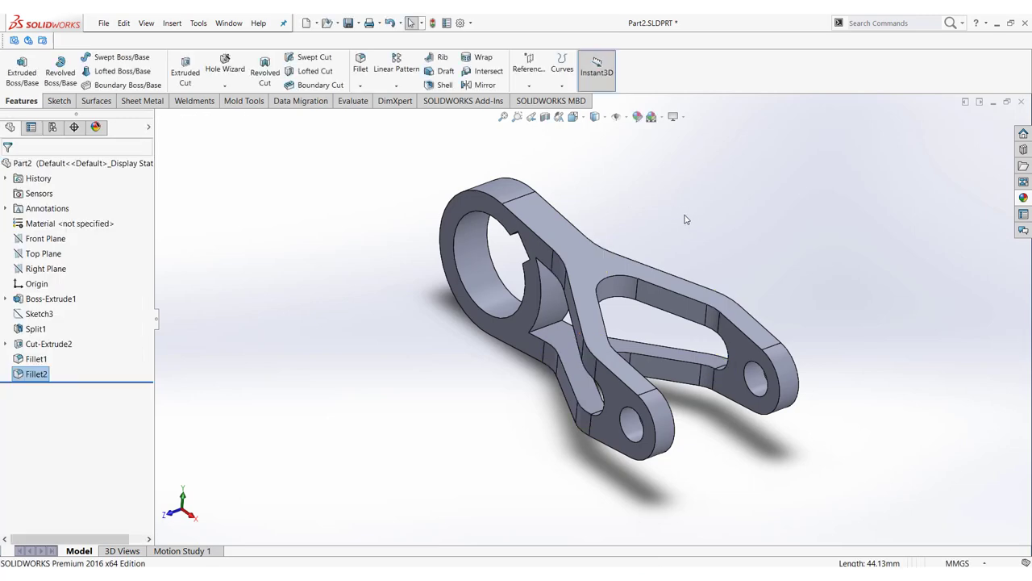
Step: Switch to the isometric view and save the part
key("space")
left_click(397, 421)
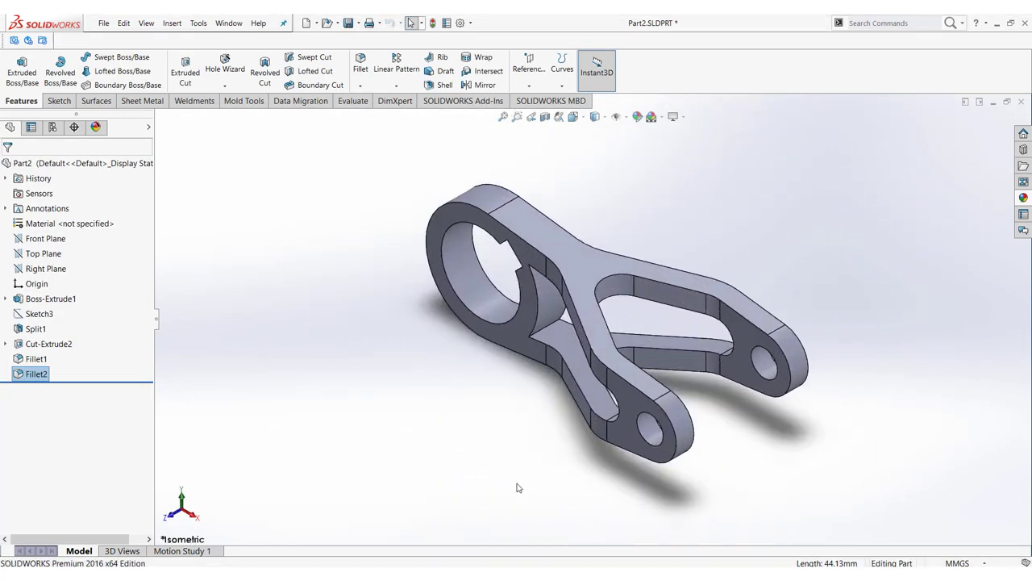
key("ctrl+s")
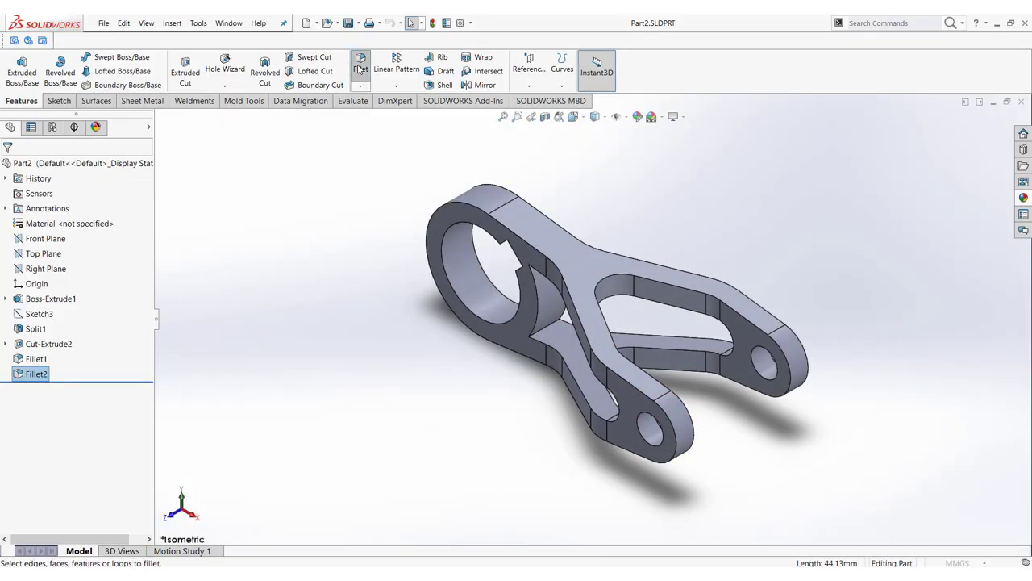
Step: Round the two inner corner edges of the cutout beside the keyed bore with 5 mm fillets
left_click(360, 66)
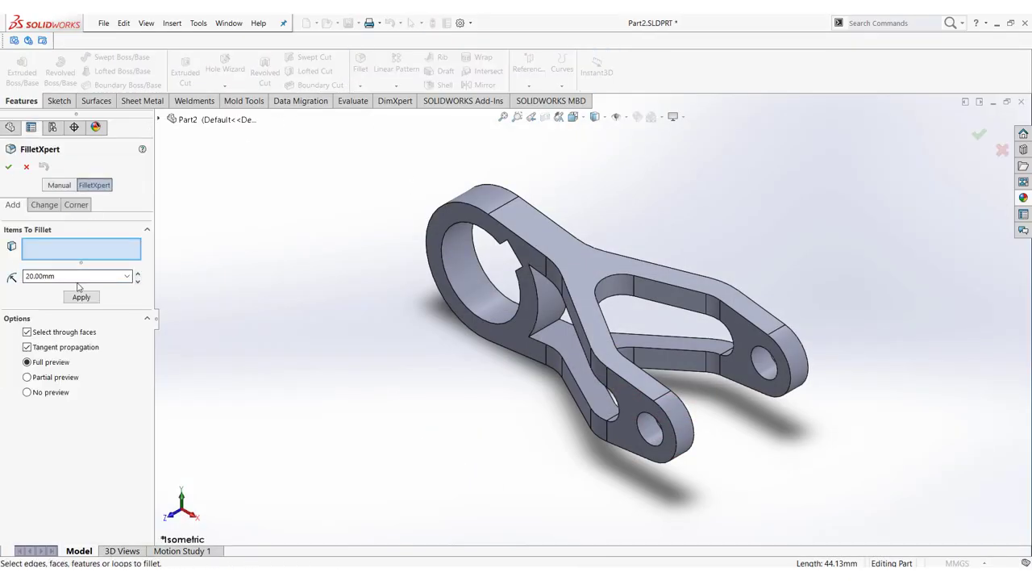
type("5")
key("Return")
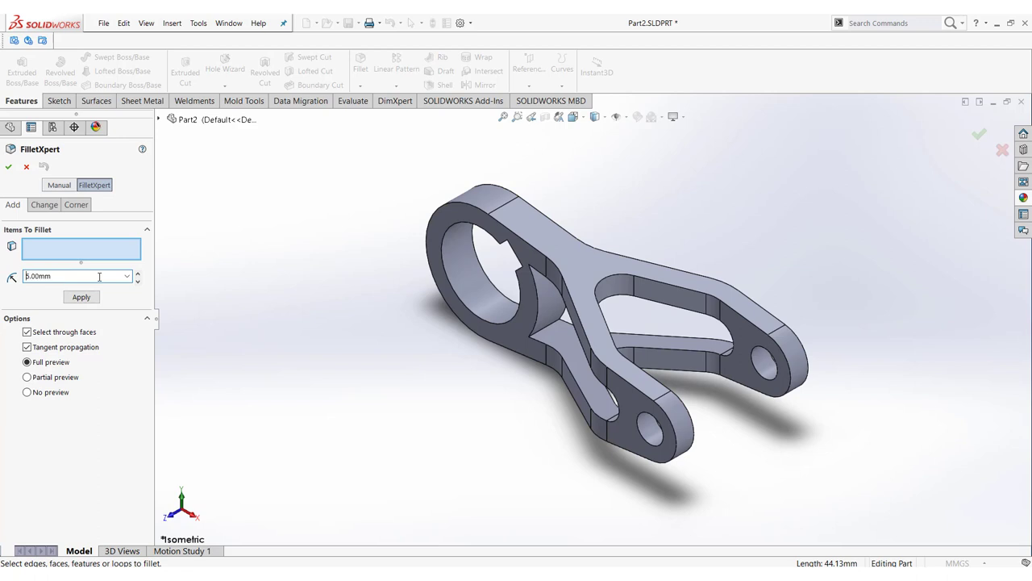
middle_click_drag(605, 330, 611, 196)
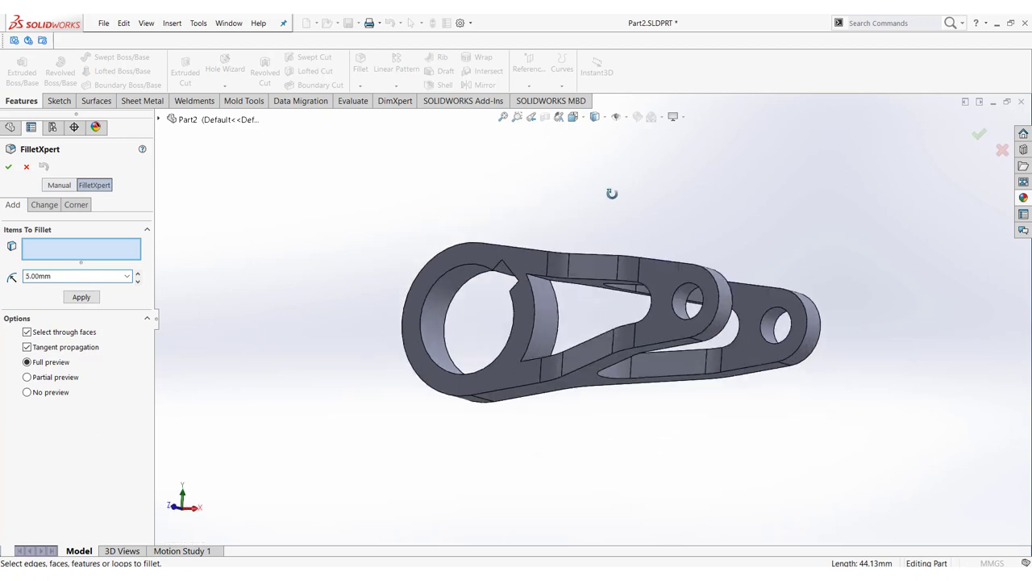
left_click(539, 282)
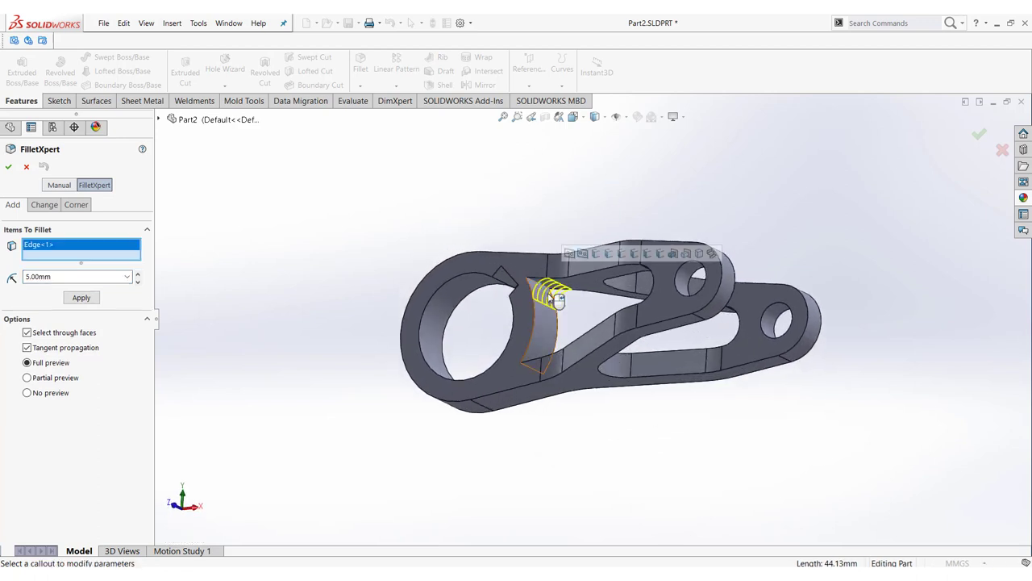
mouse_move(540, 282)
middle_mouse_down()
mouse_move(562, 373)
mouse_move(546, 412)
mouse_move(546, 399)
middle_mouse_up()
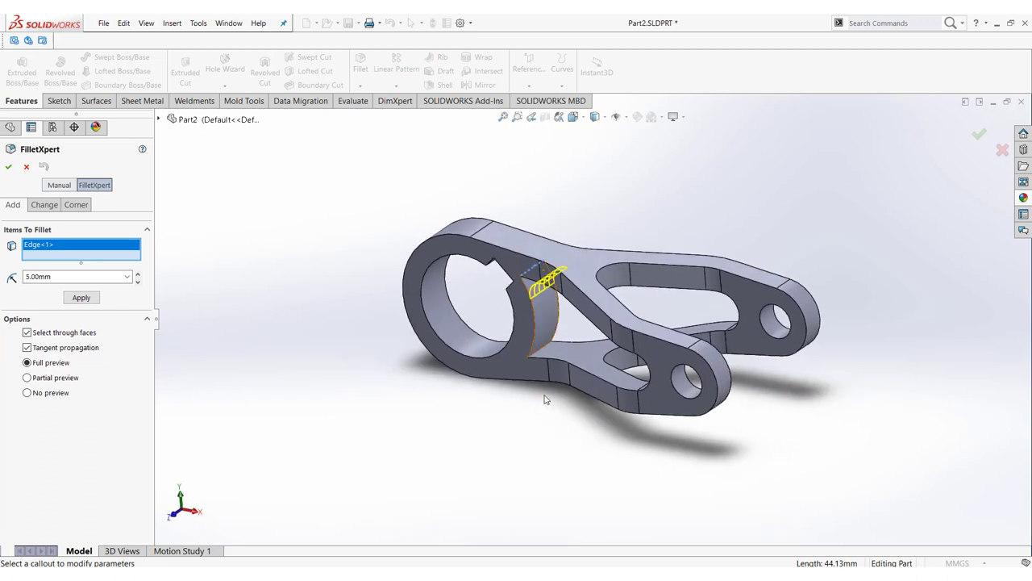
left_click(544, 352)
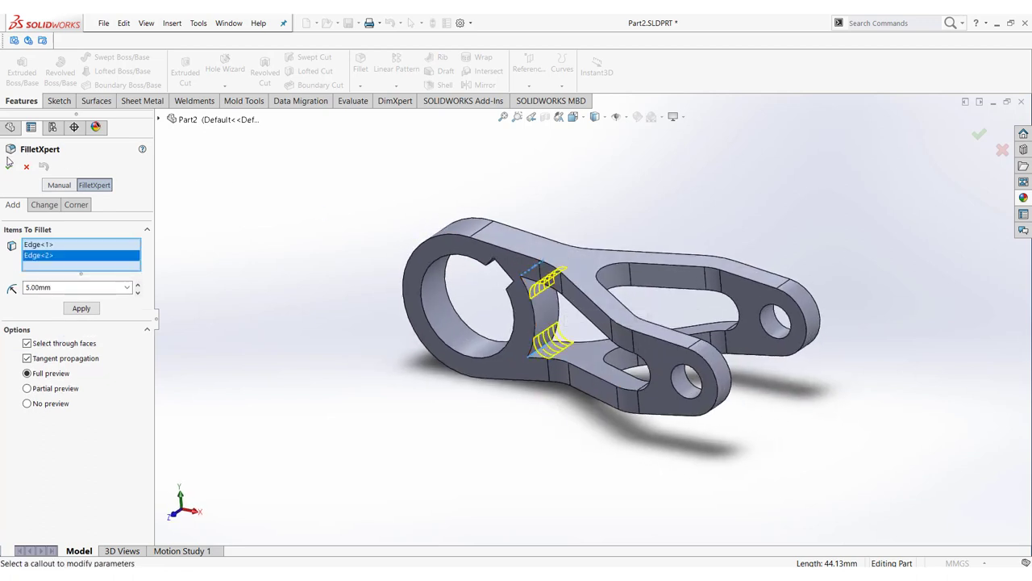
left_click(979, 134)
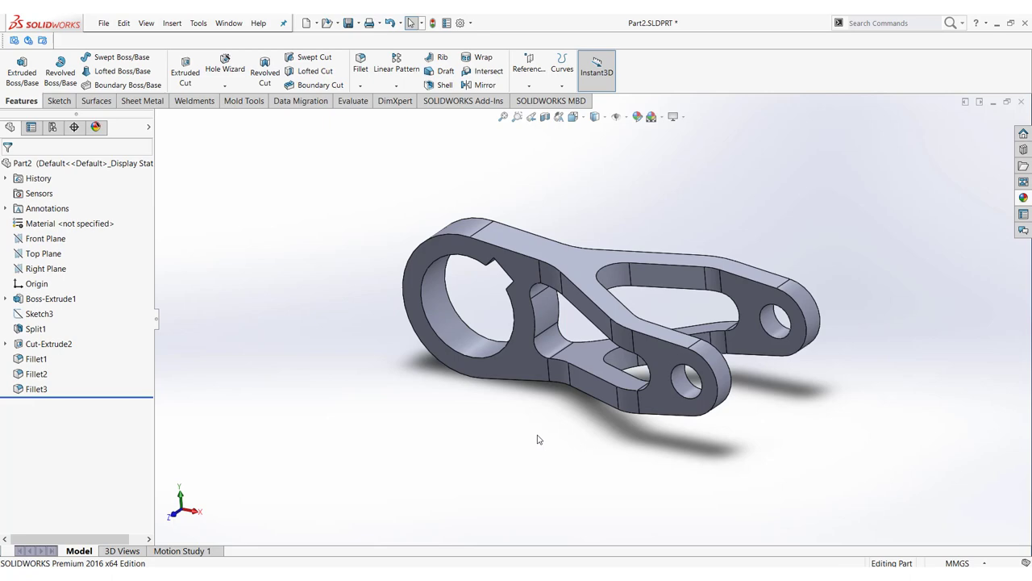
middle_click_drag(543, 421, 541, 416)
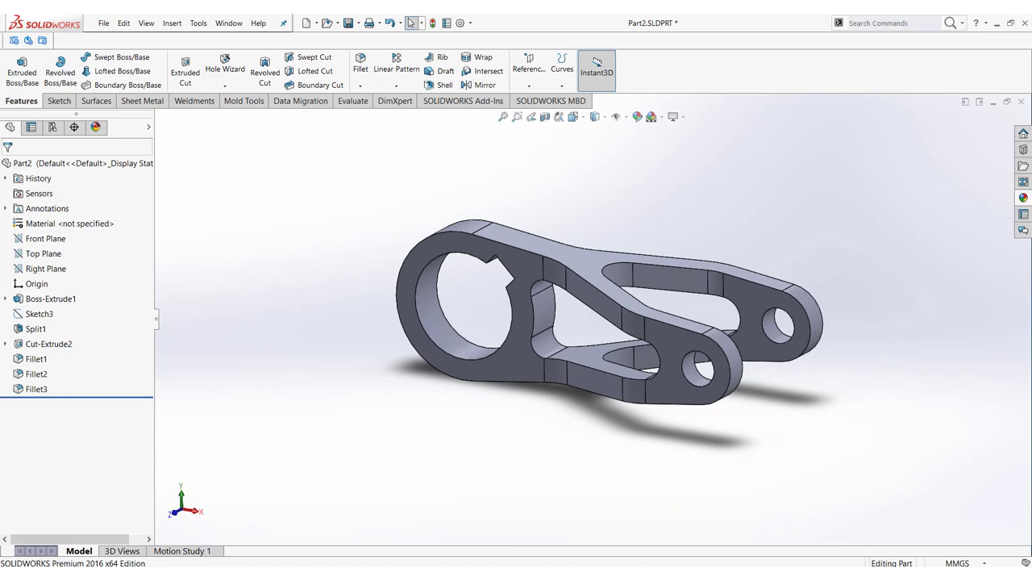
key("ctrl+7")
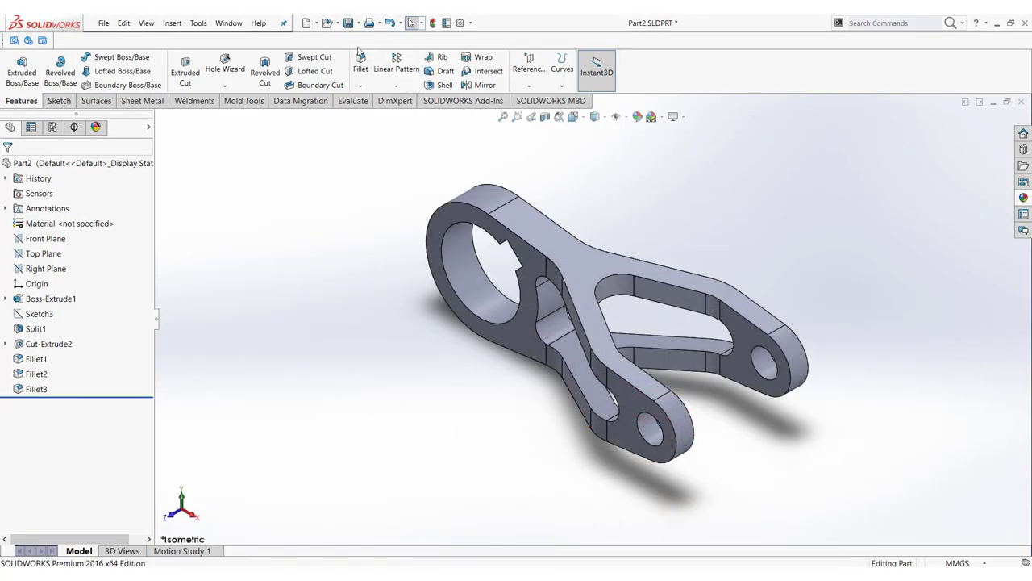
Step: Start a 2 mm fillet and select the top-side outer, arm and slot edge chains
left_click(360, 56)
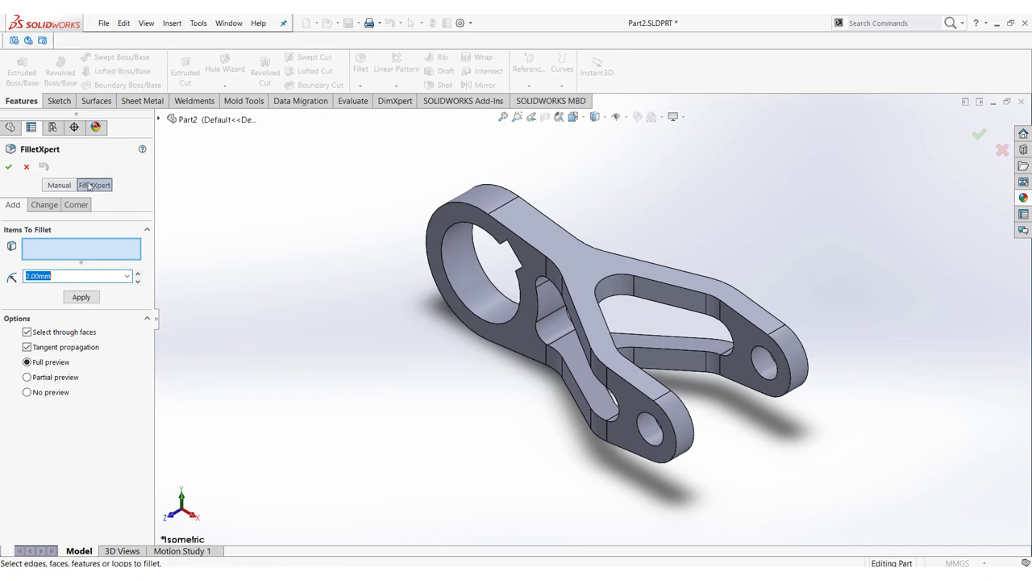
left_click(66, 186)
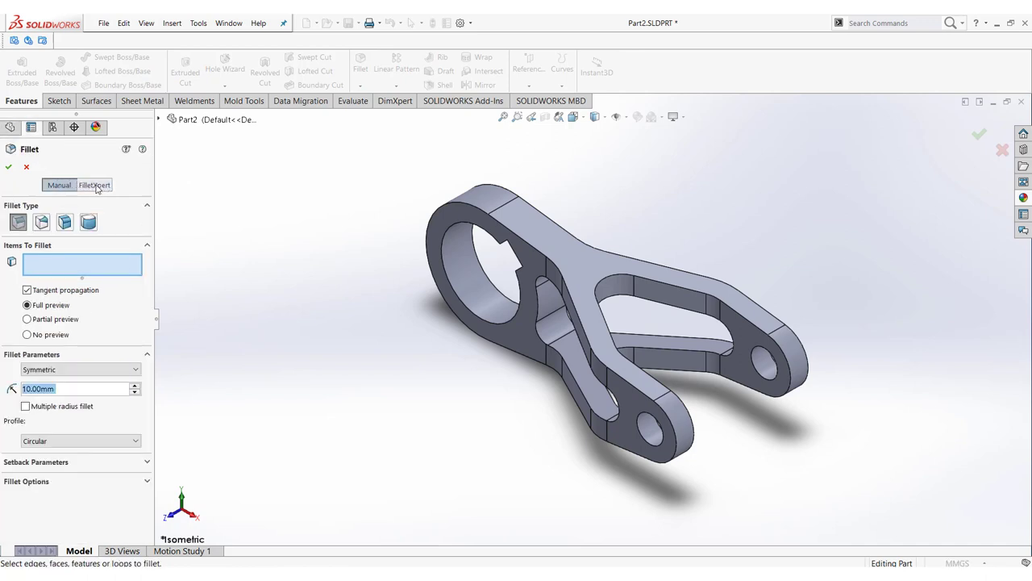
left_click(96, 186)
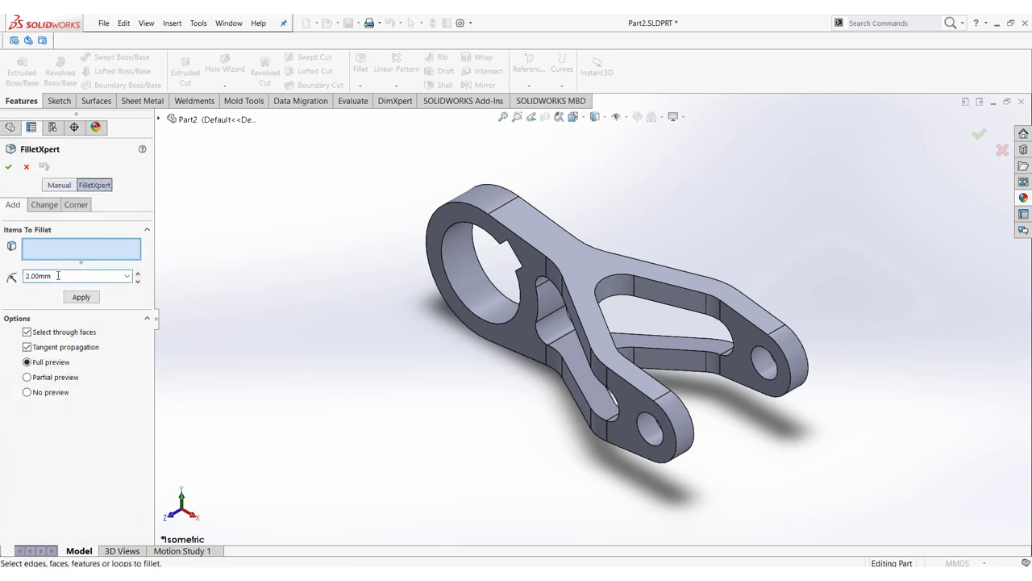
key("Home")
left_click(624, 379)
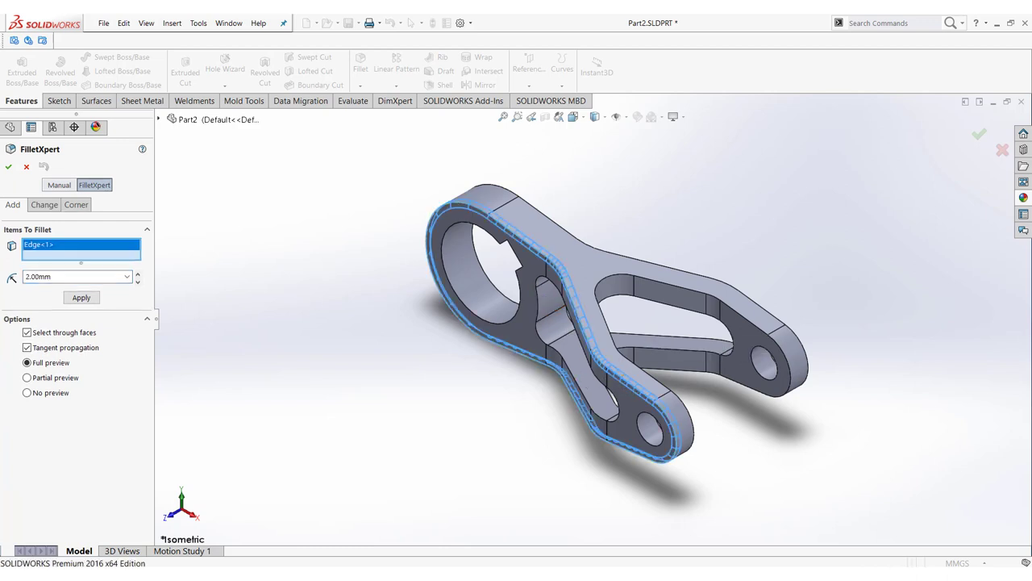
left_click(541, 282)
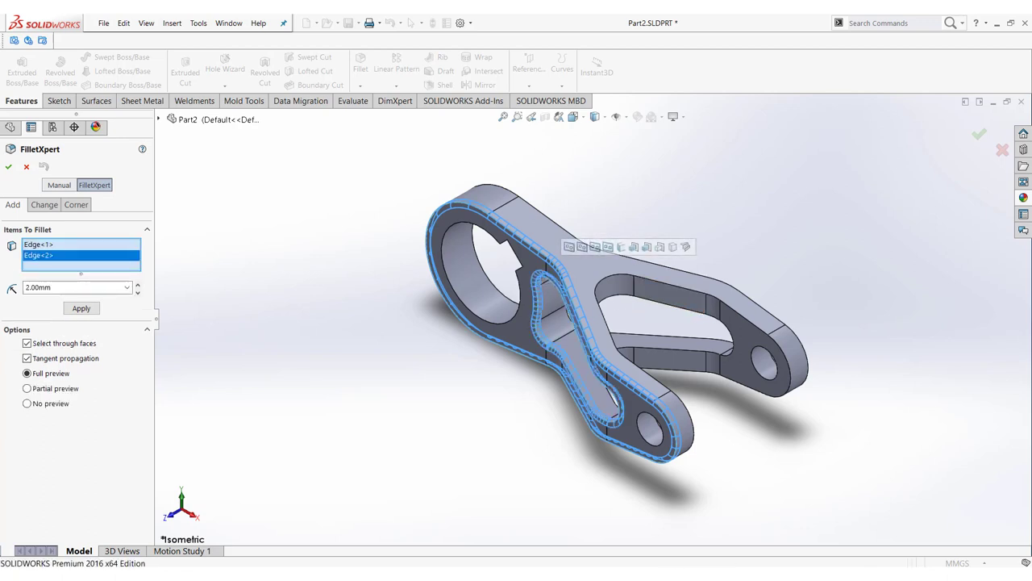
left_click(605, 283)
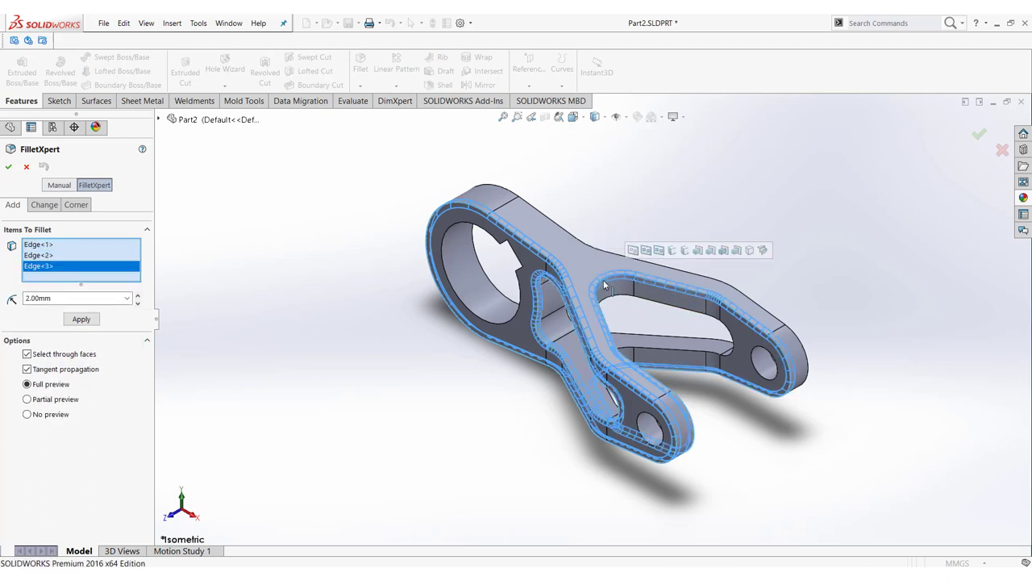
left_click(684, 313)
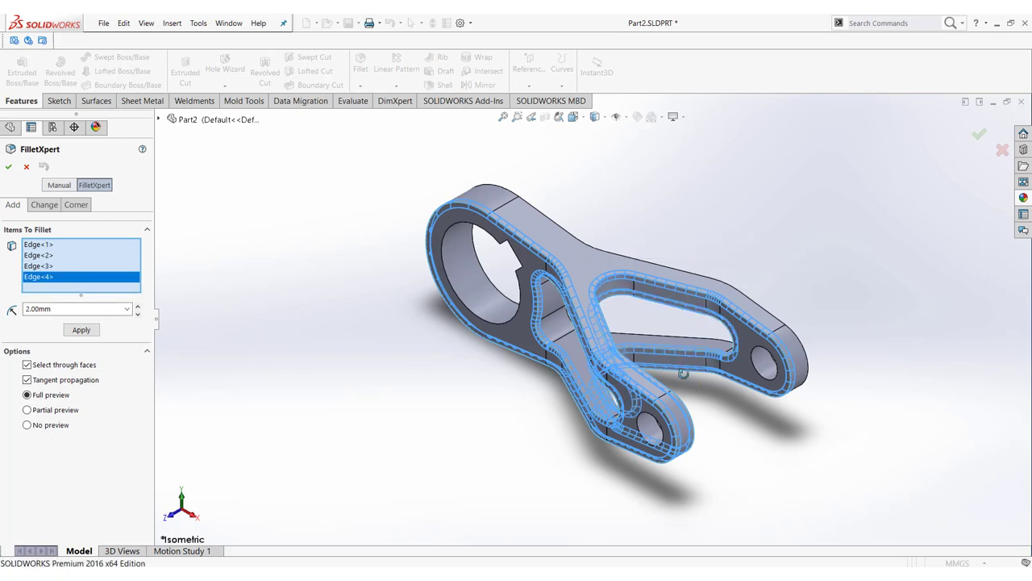
Step: Add the underside triangular-cutout edge chains and apply the 2 mm fillet
middle_click_drag(695, 365, 562, 462)
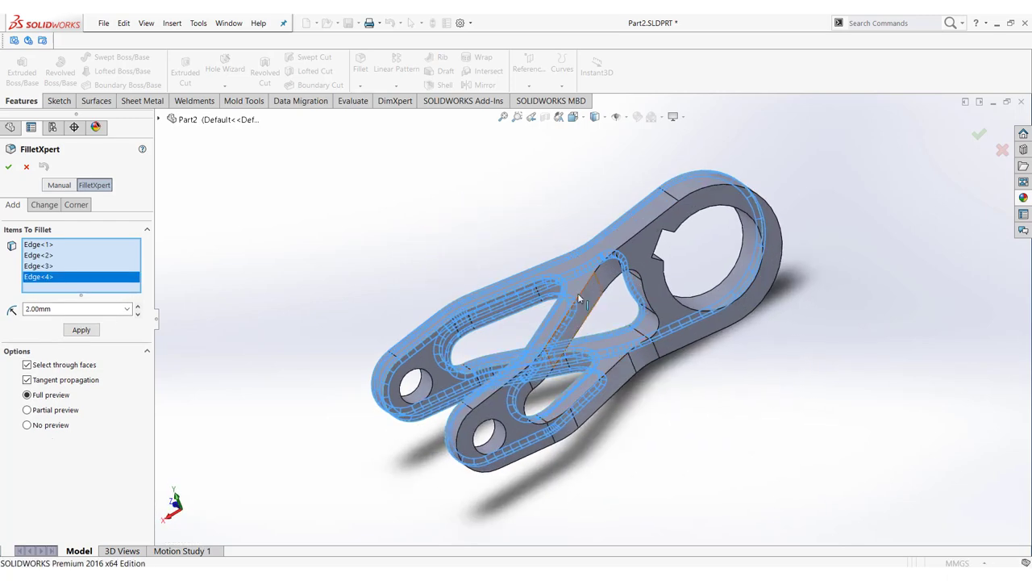
left_click(618, 295)
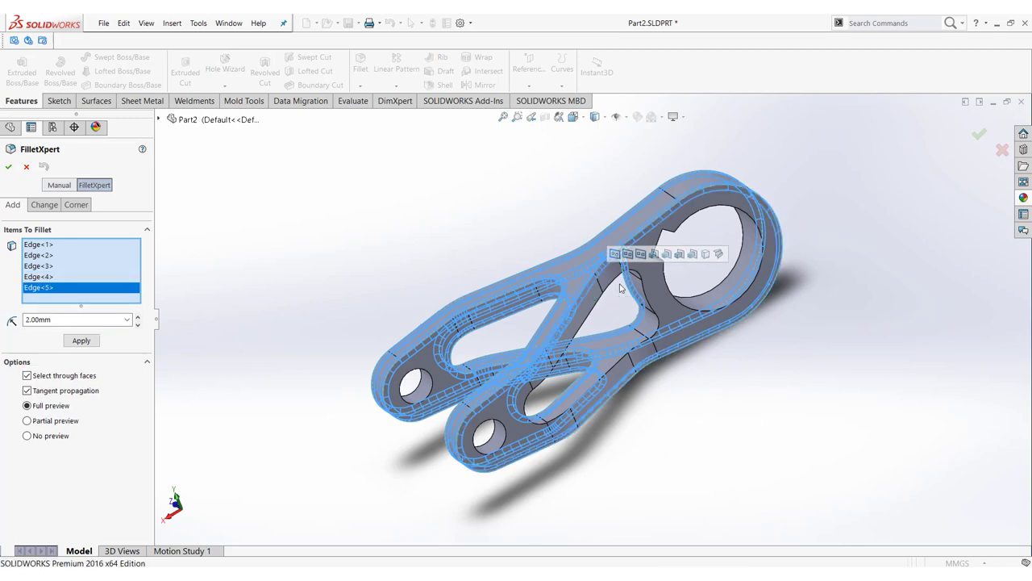
left_click(618, 296)
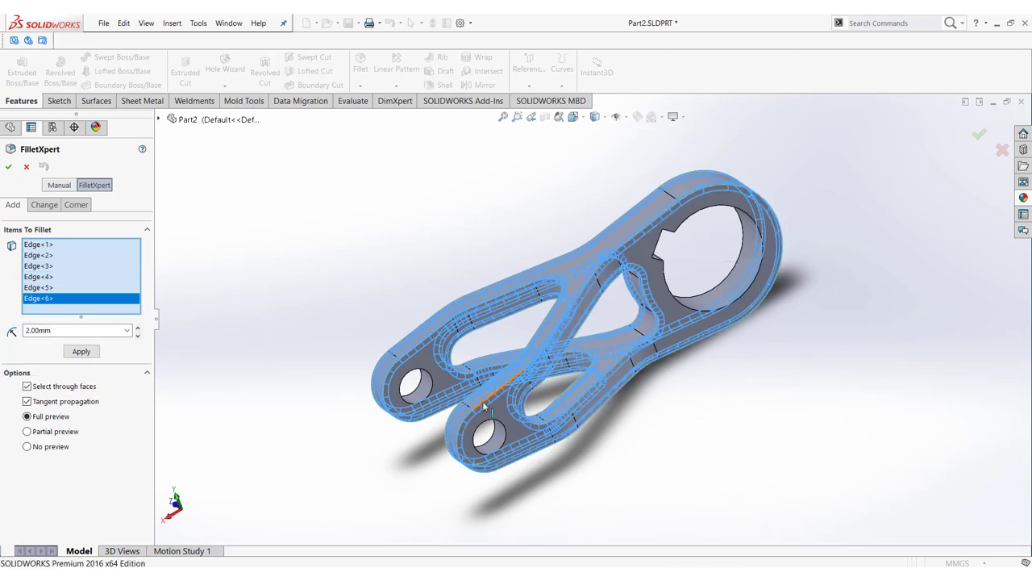
mouse_move(487, 384)
middle_mouse_down()
mouse_move(524, 337)
mouse_move(615, 388)
mouse_move(575, 395)
mouse_move(602, 379)
mouse_move(659, 437)
mouse_move(651, 458)
middle_mouse_up()
left_click(8, 167)
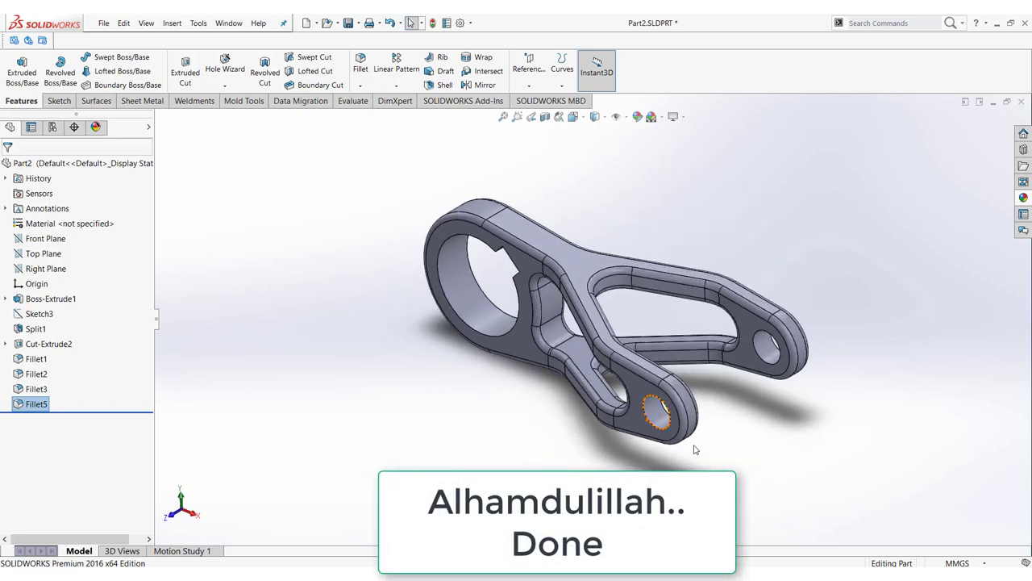
key("space")
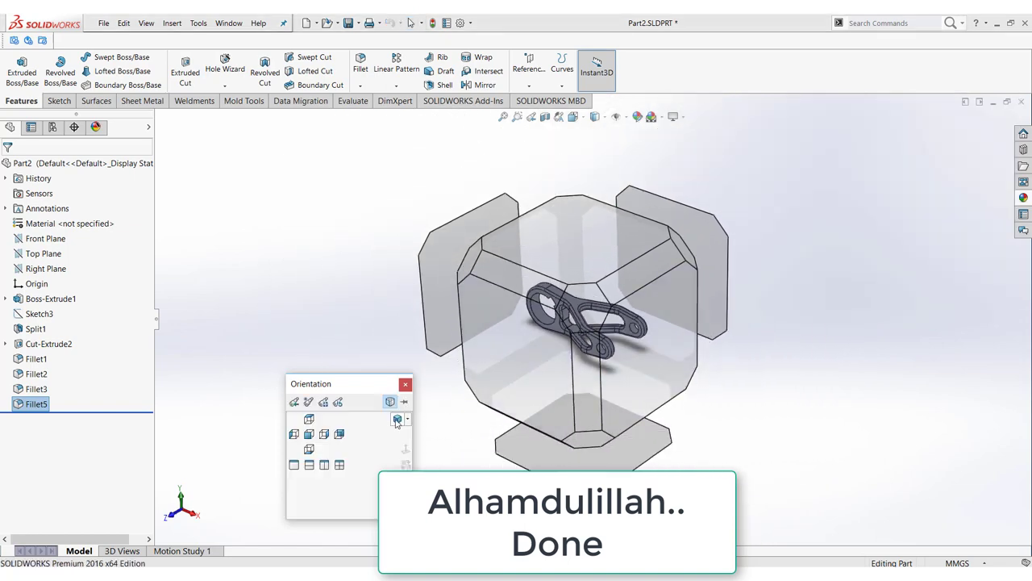
left_click(395, 423)
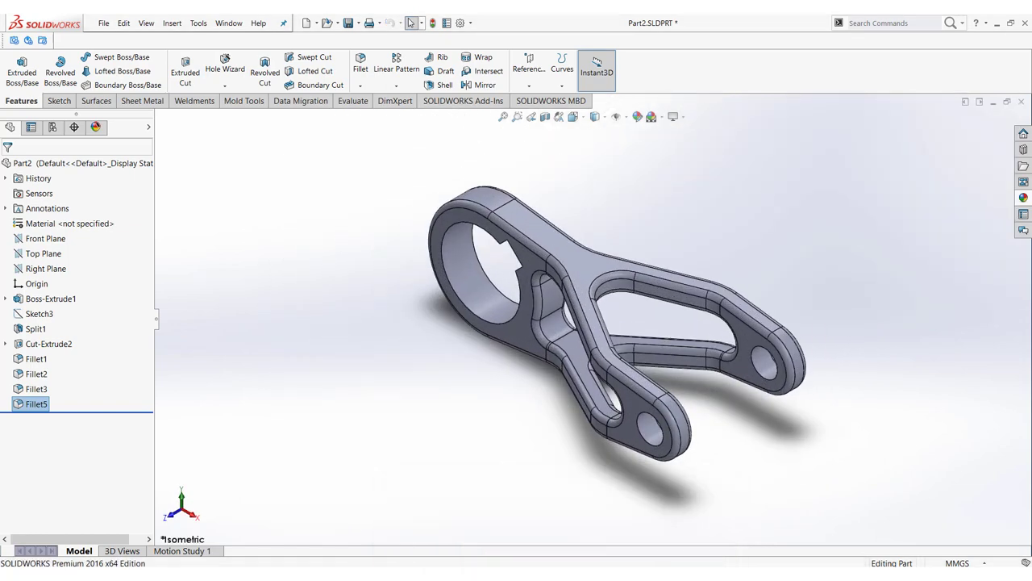